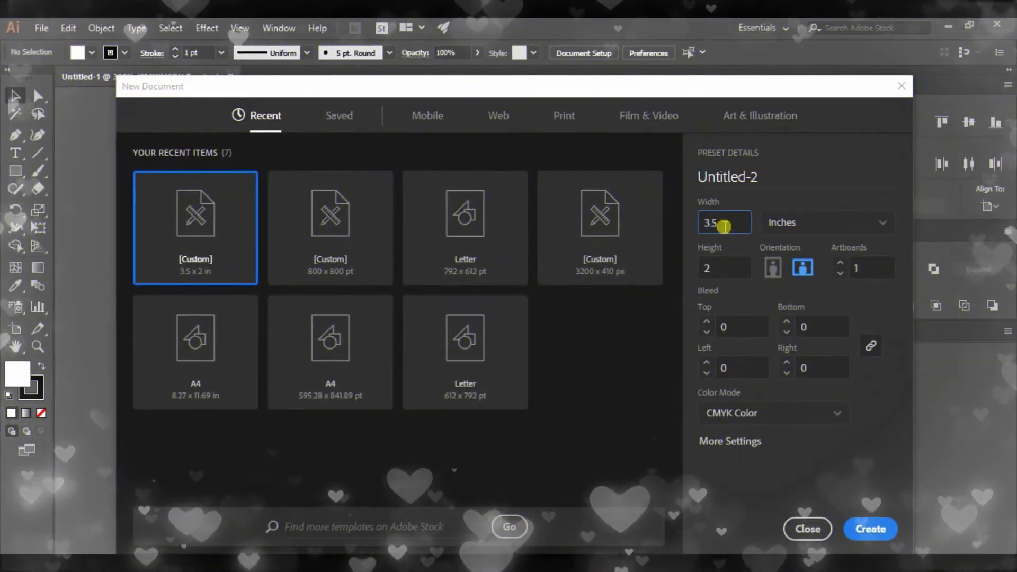
Create a new landscape document 3.5 inches wide by 2 inches high, keeping inches as units
key(BackSpace)
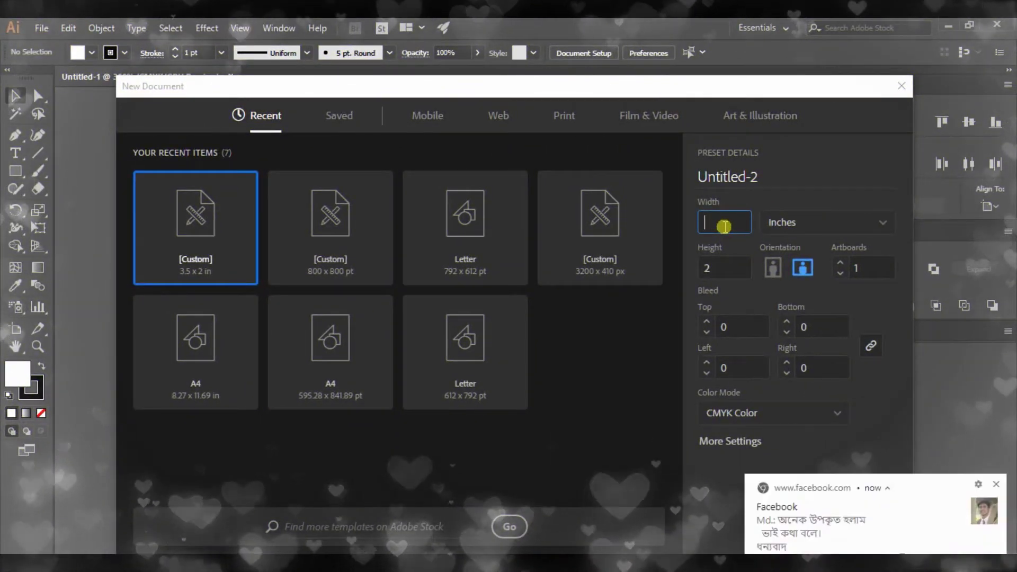
text(0.014)
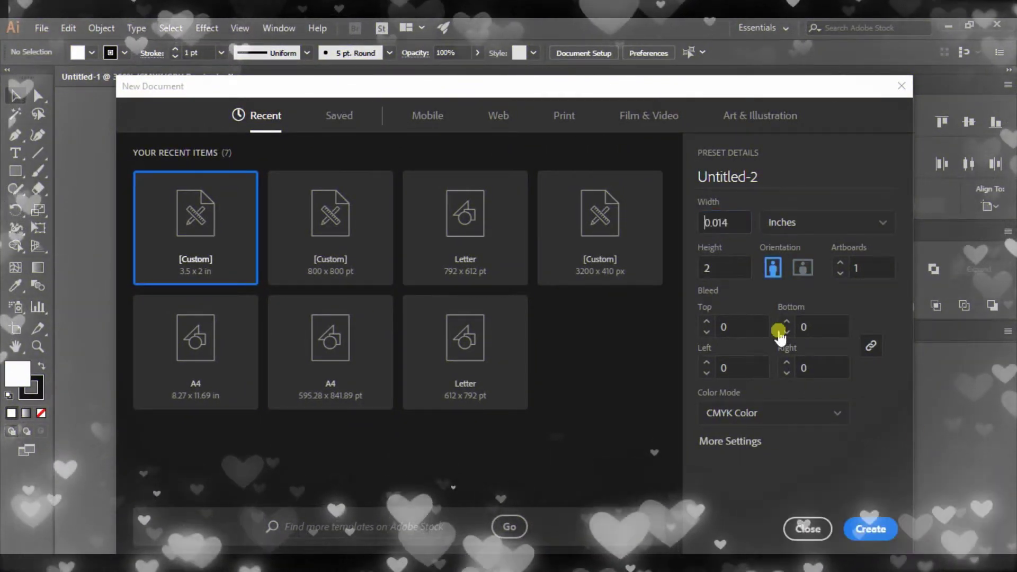
drag(738, 222, 690, 228)
key(BackSpace)
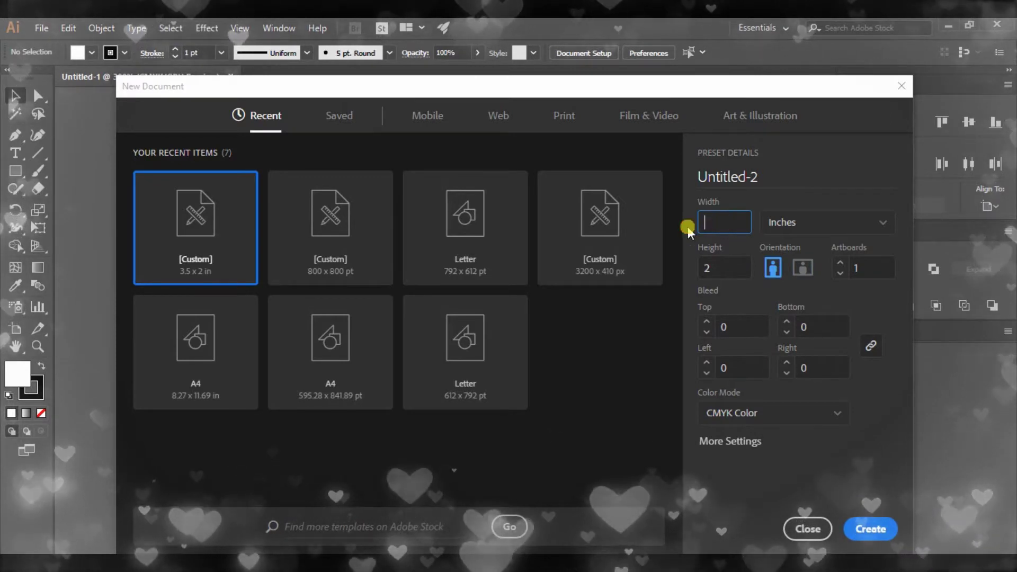
text(03)
text(.5)
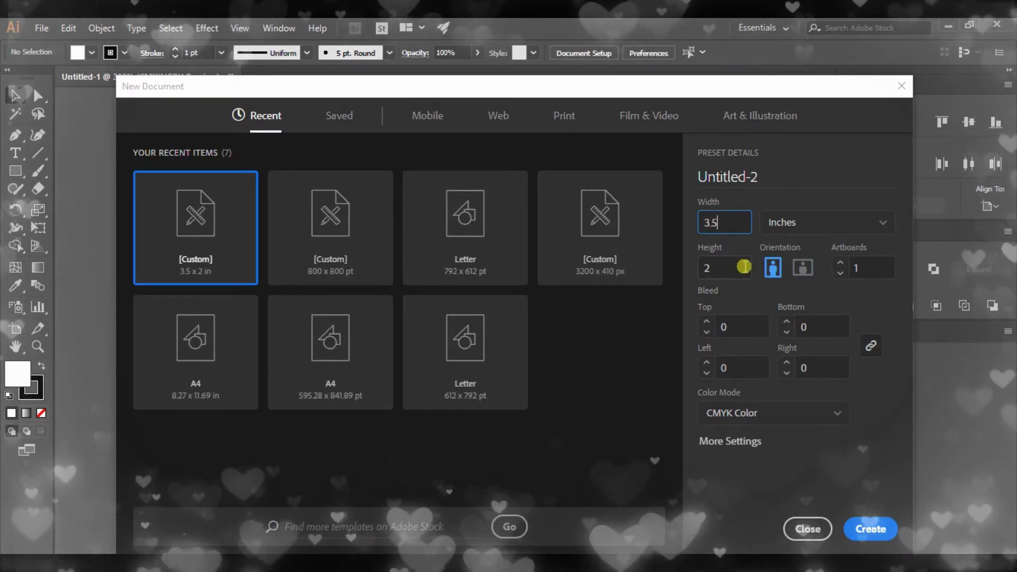
click(705, 268)
key(BackSpace)
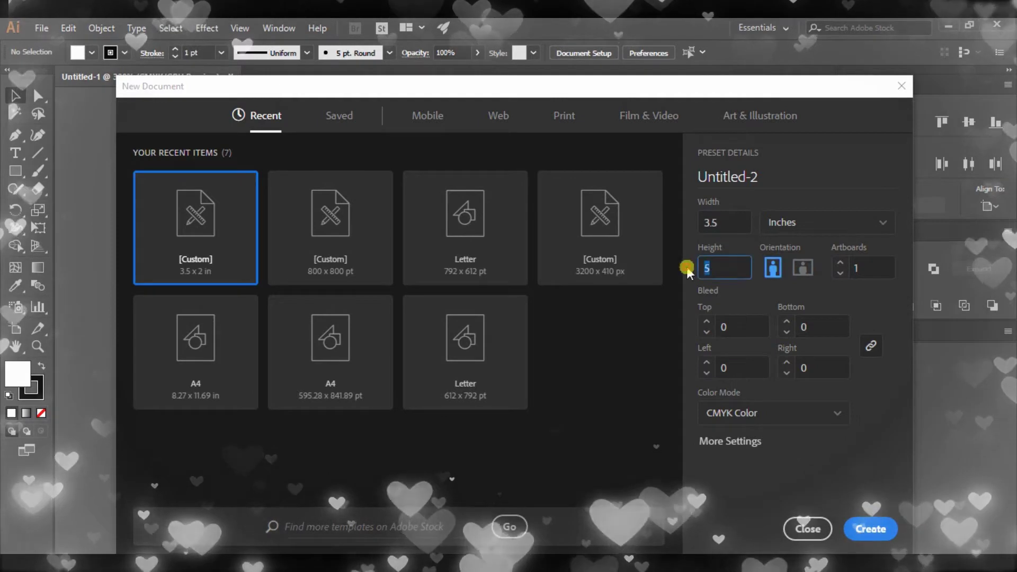
text(02)
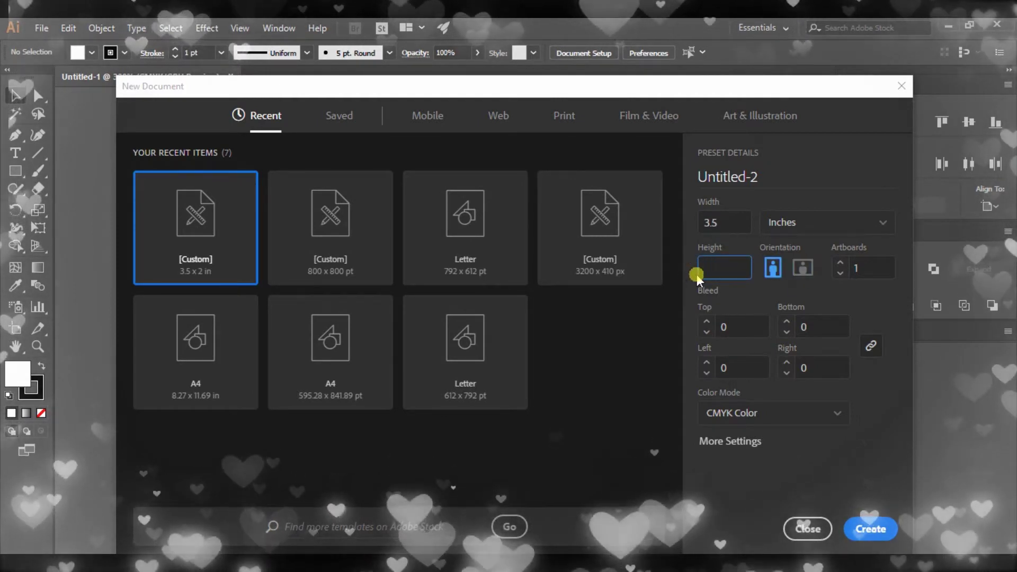
text(2)
click(805, 268)
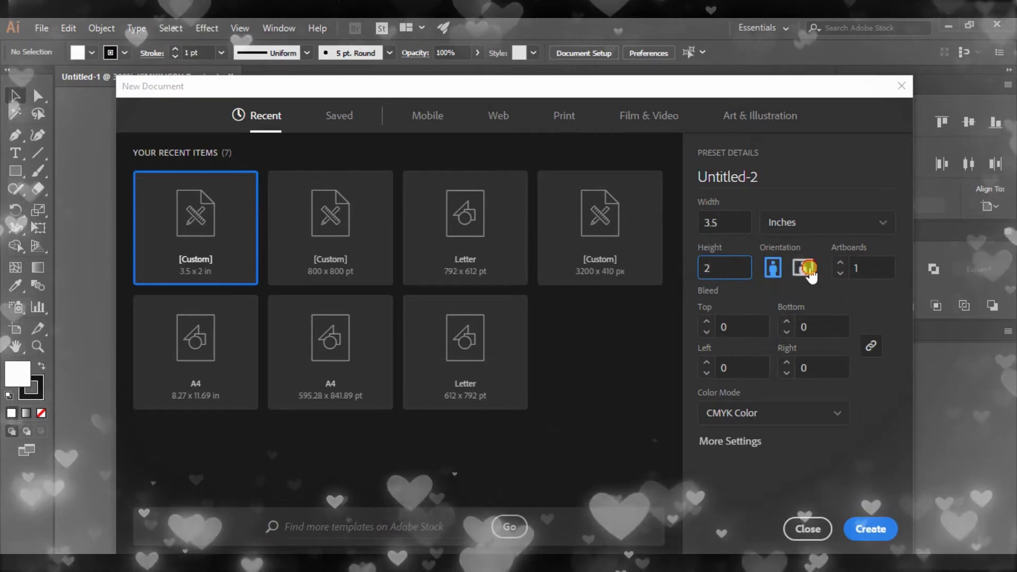
click(812, 226)
click(800, 305)
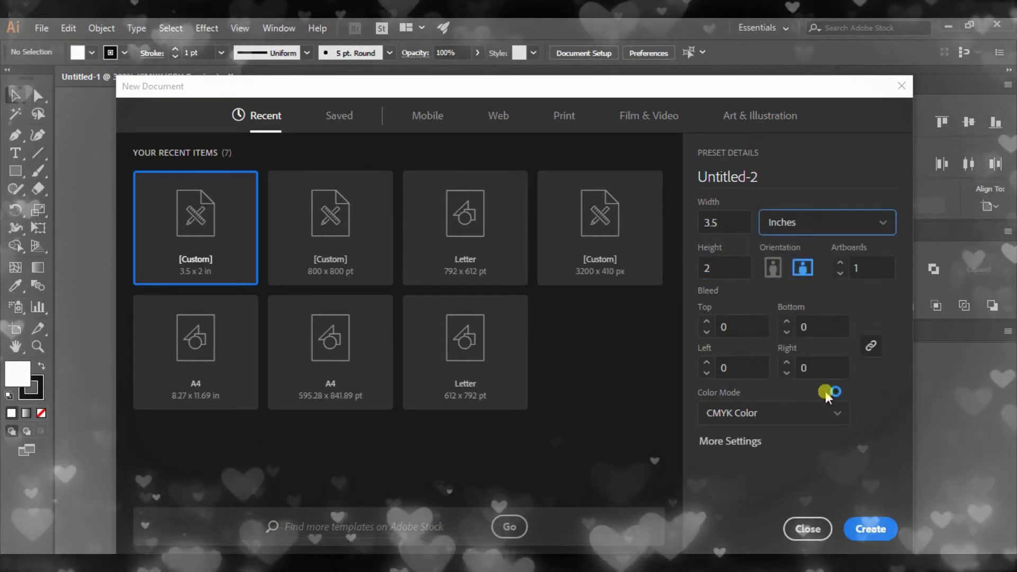
click(874, 530)
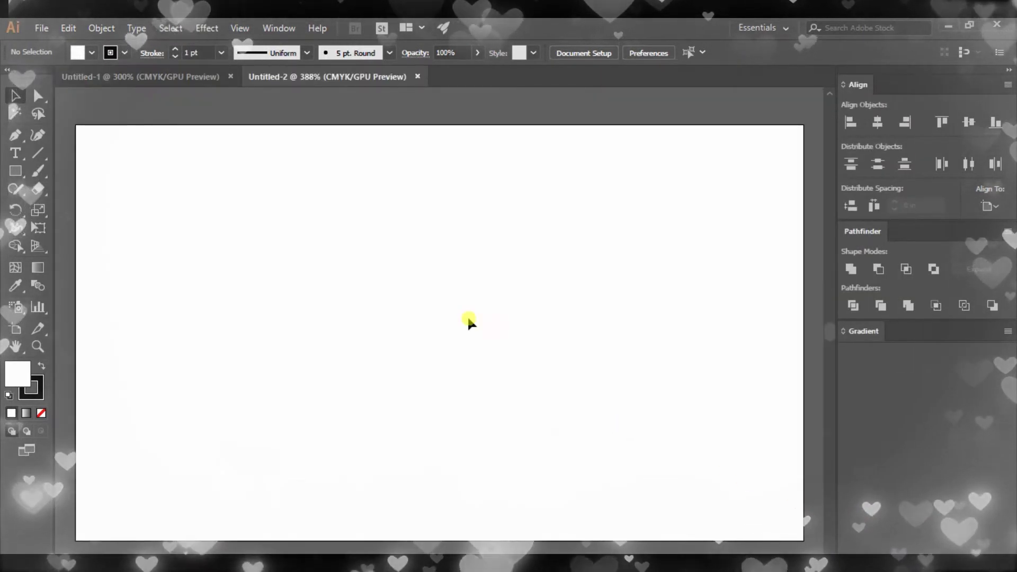
Create a rectangle of exactly 3.25 × 1.75 inches on the artboard
scroll(384, 266, down, 1)
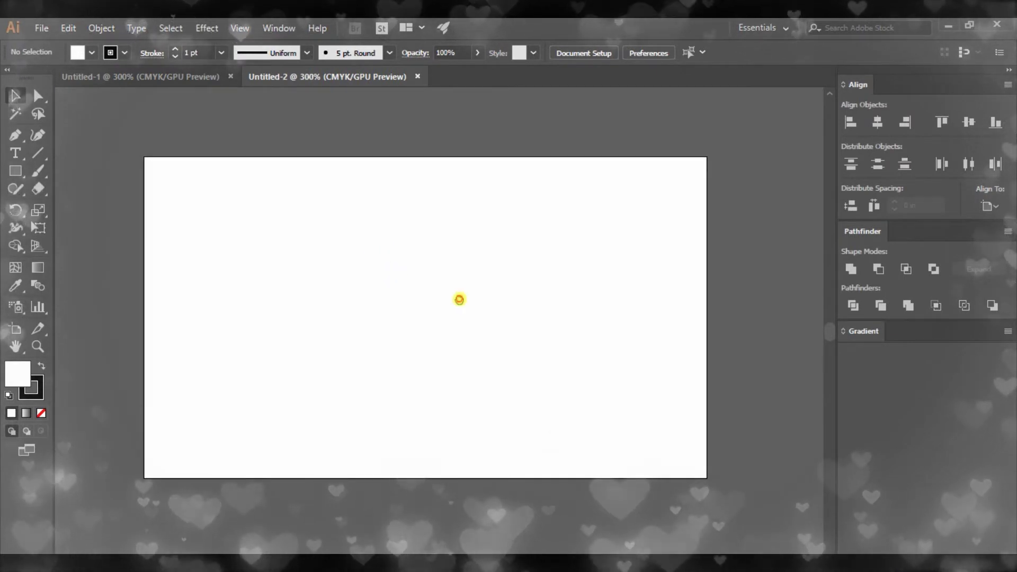
click(350, 285)
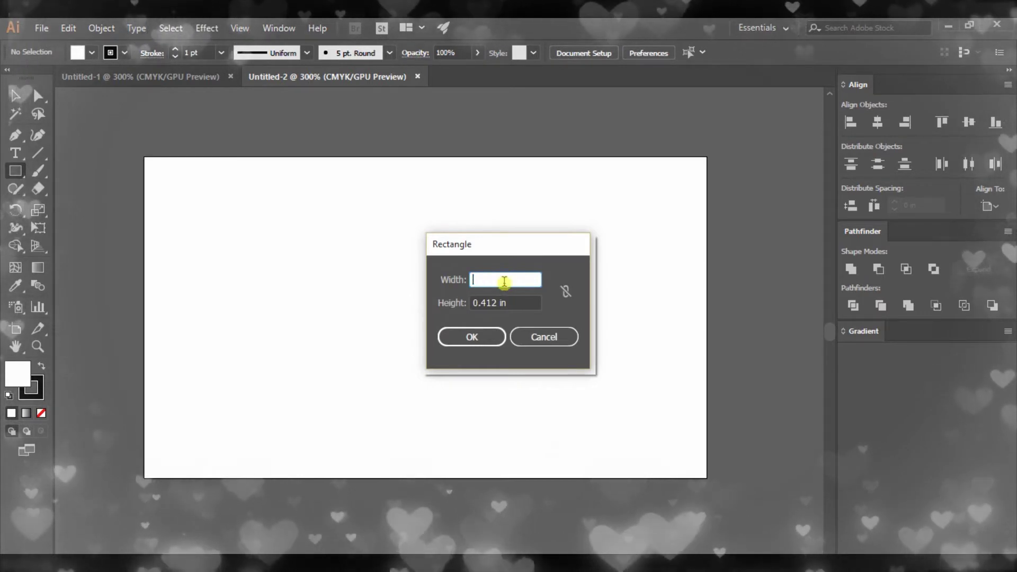
text(3.25)
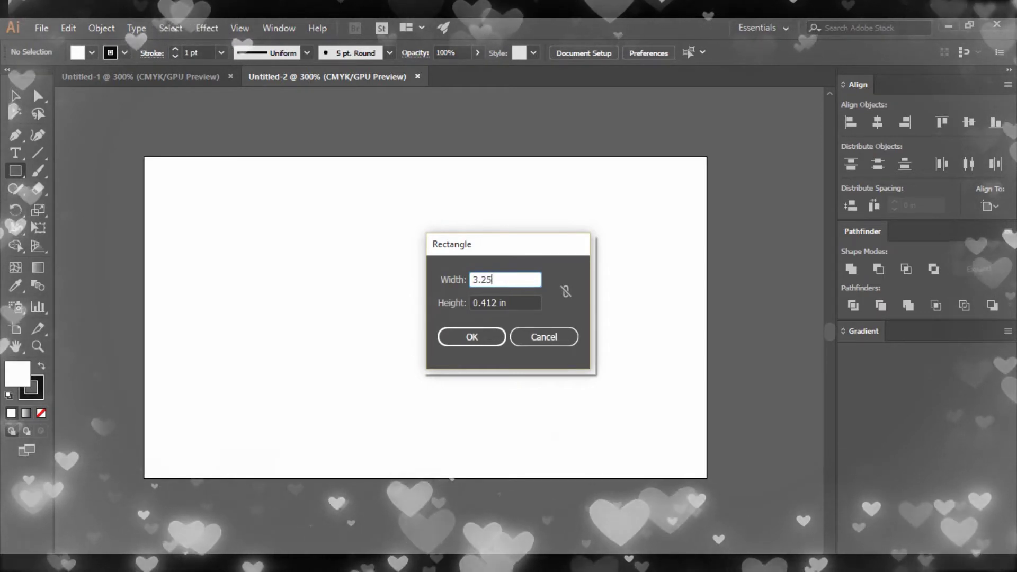
click(503, 302)
drag(512, 304, 462, 303)
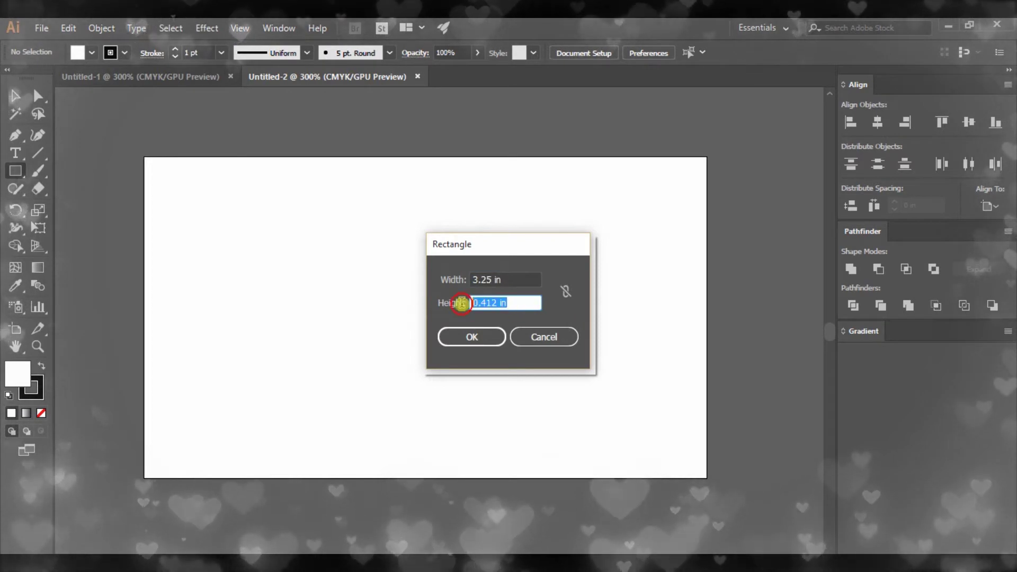
text(1.75)
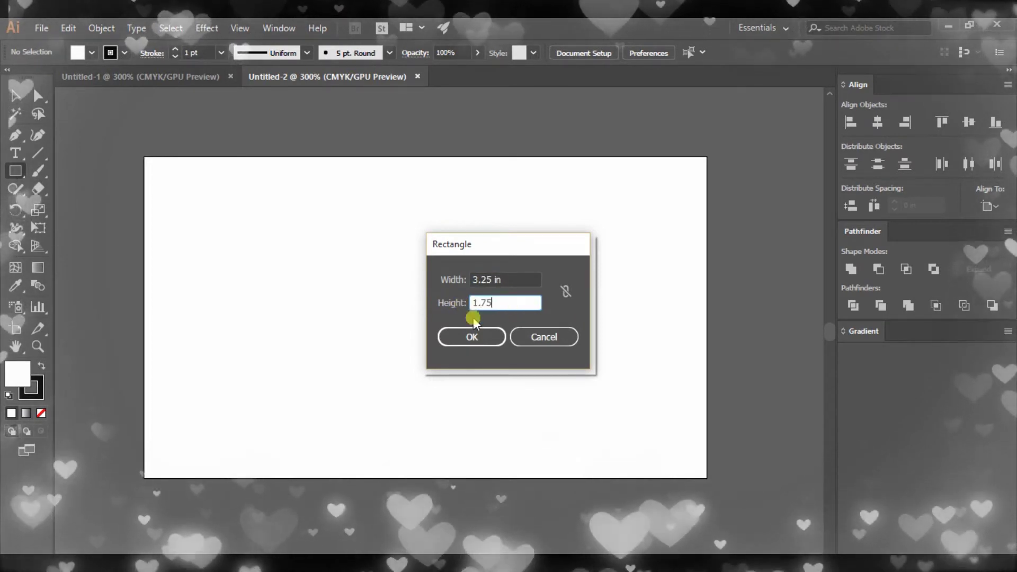
click(477, 336)
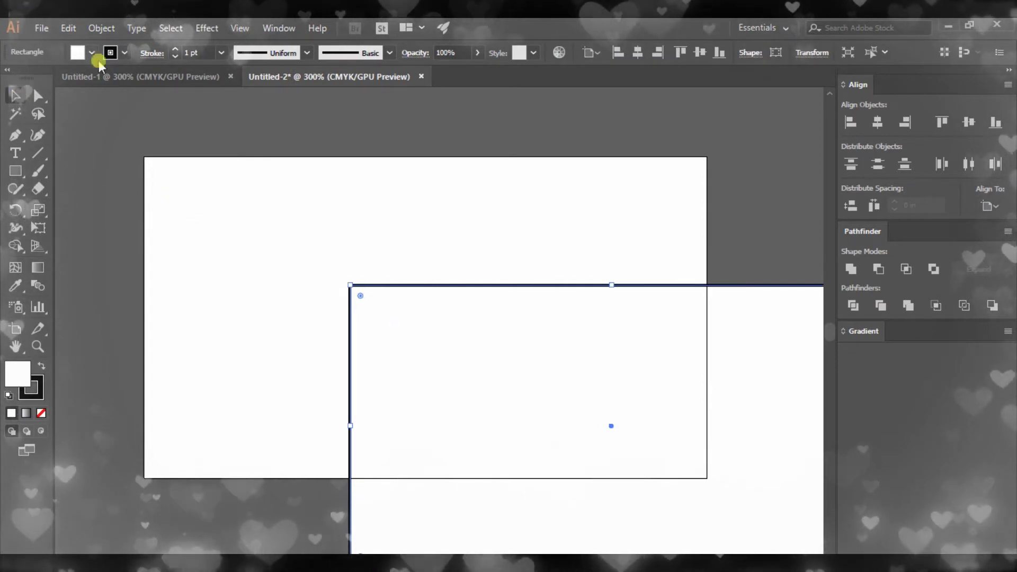
Give the rectangle no stroke, keep its white fill, and centre it on the artboard
click(123, 53)
click(9, 77)
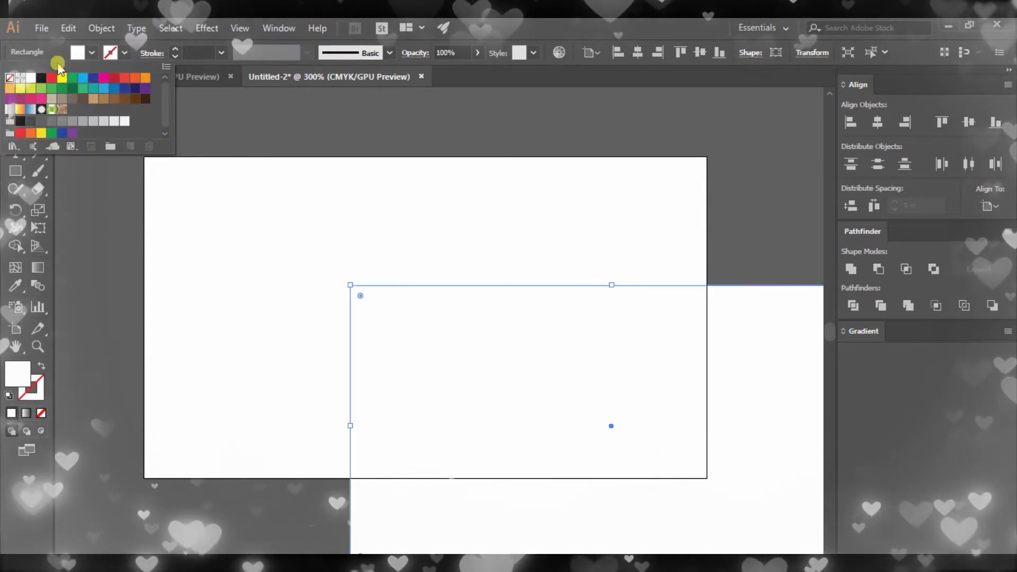
click(77, 51)
click(200, 169)
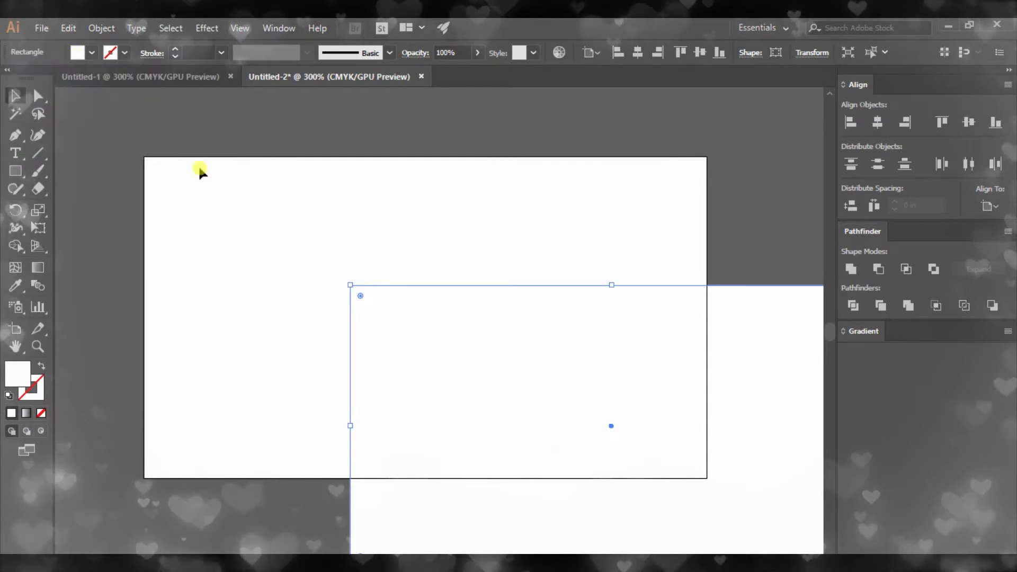
click(877, 122)
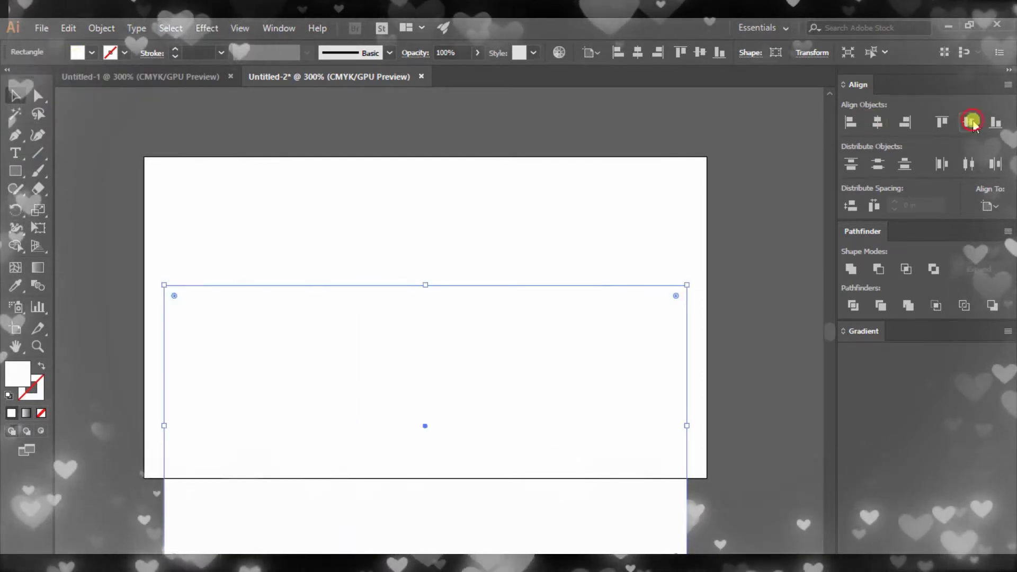
click(970, 122)
Convert the rectangle into a guide and lock the guides
right_click(551, 237)
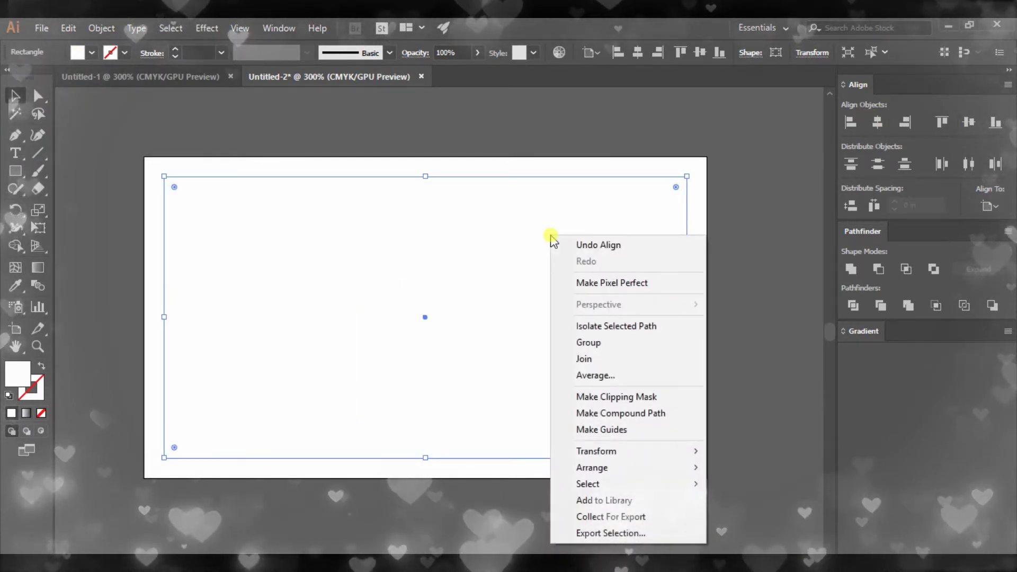
click(496, 224)
right_click(515, 189)
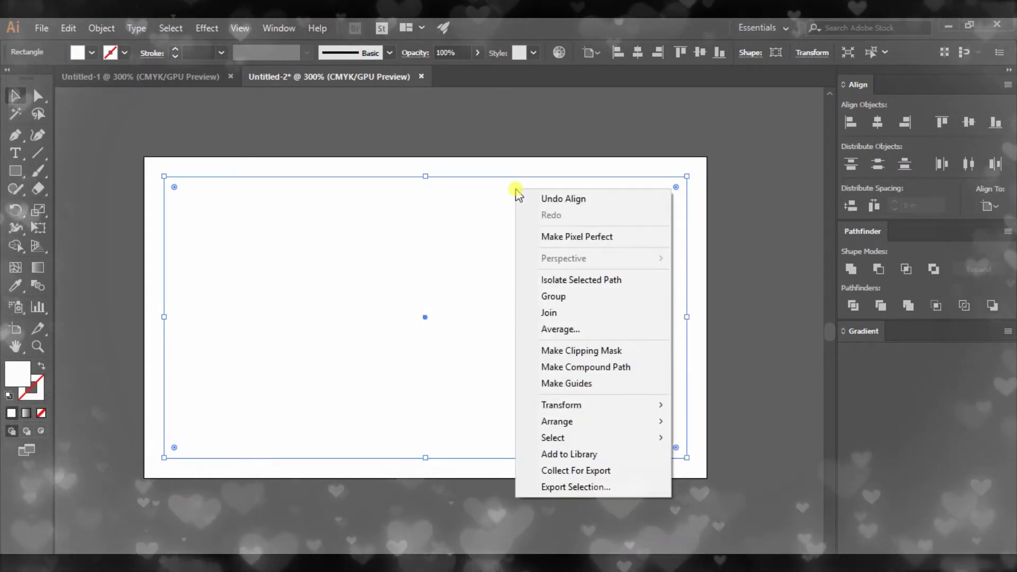
click(581, 384)
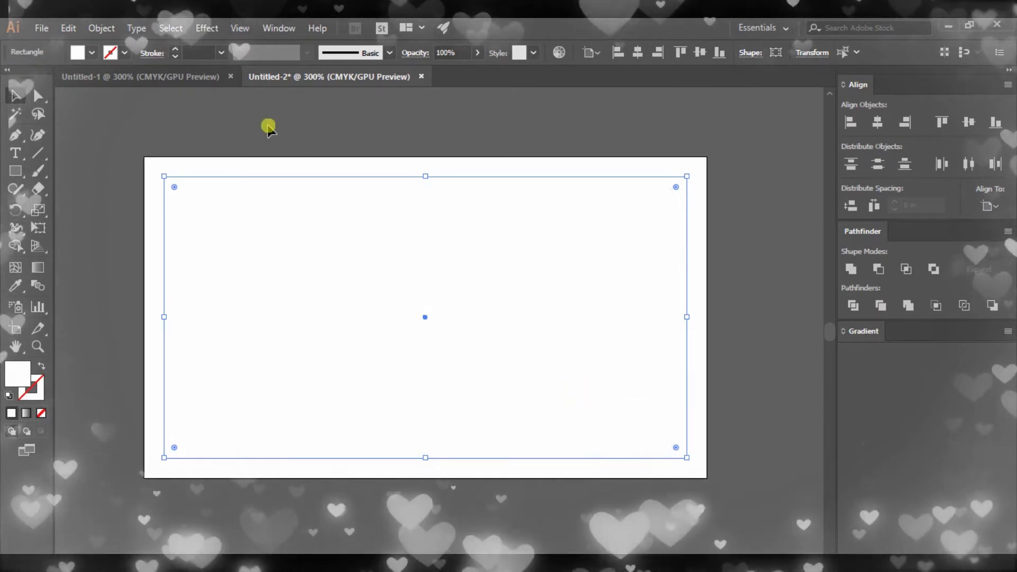
right_click(341, 177)
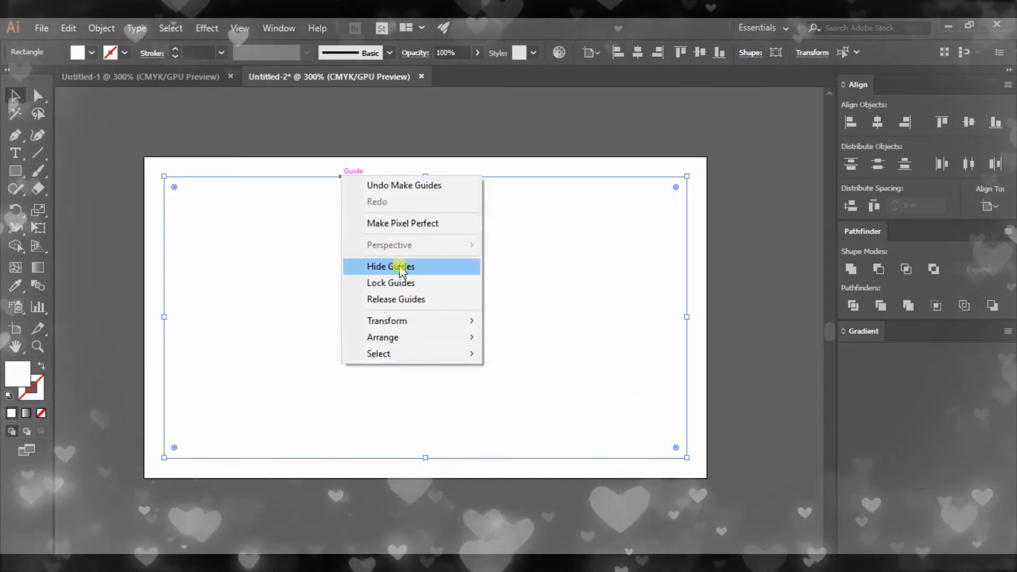
click(405, 282)
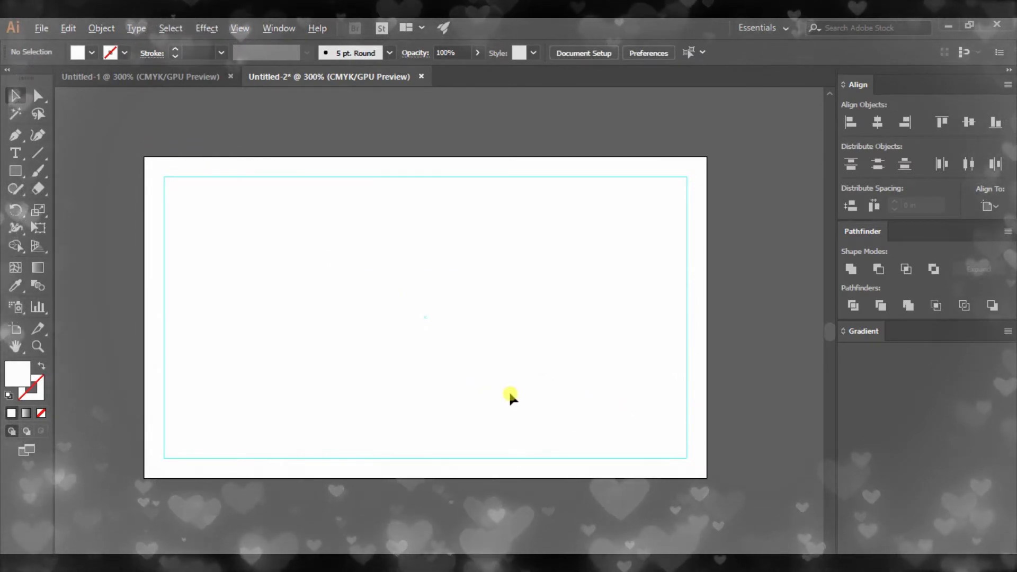
scroll(500, 386, up, 1)
Draw a thin rectangle strip along the artboard's bottom edge
drag(493, 390, 515, 403)
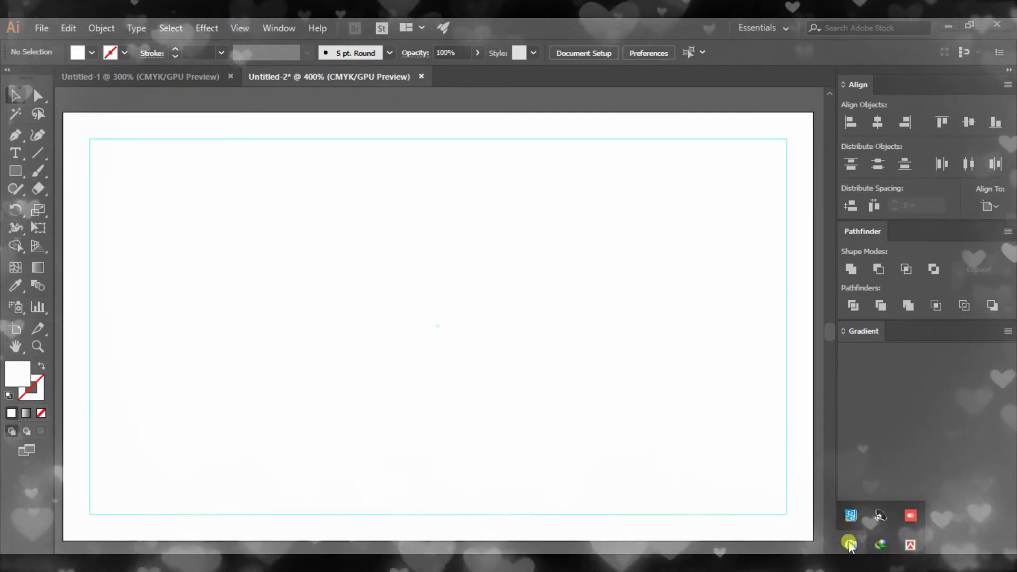
right_click(849, 544)
click(713, 386)
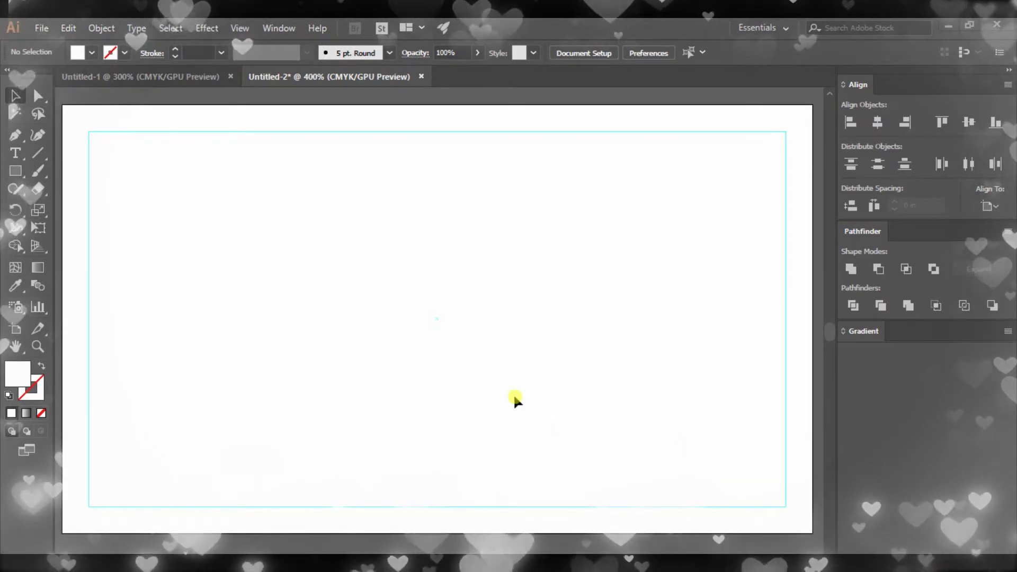
click(16, 170)
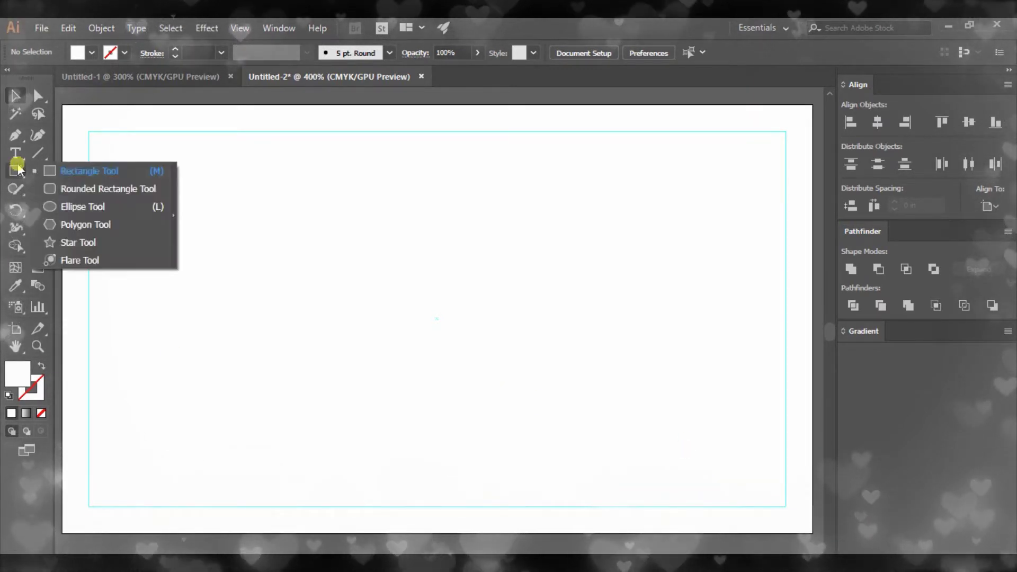
click(58, 172)
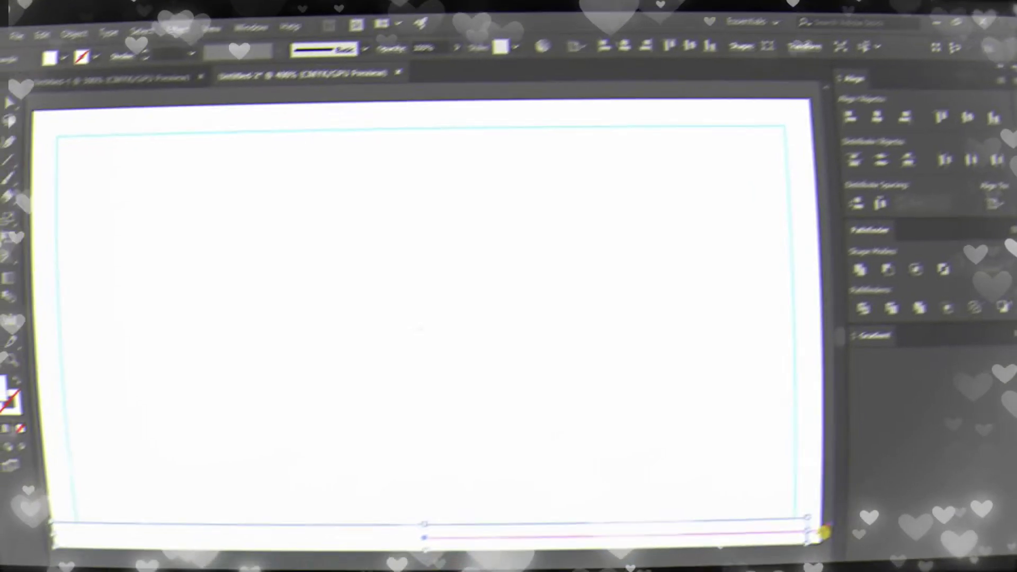
drag(111, 532, 798, 534)
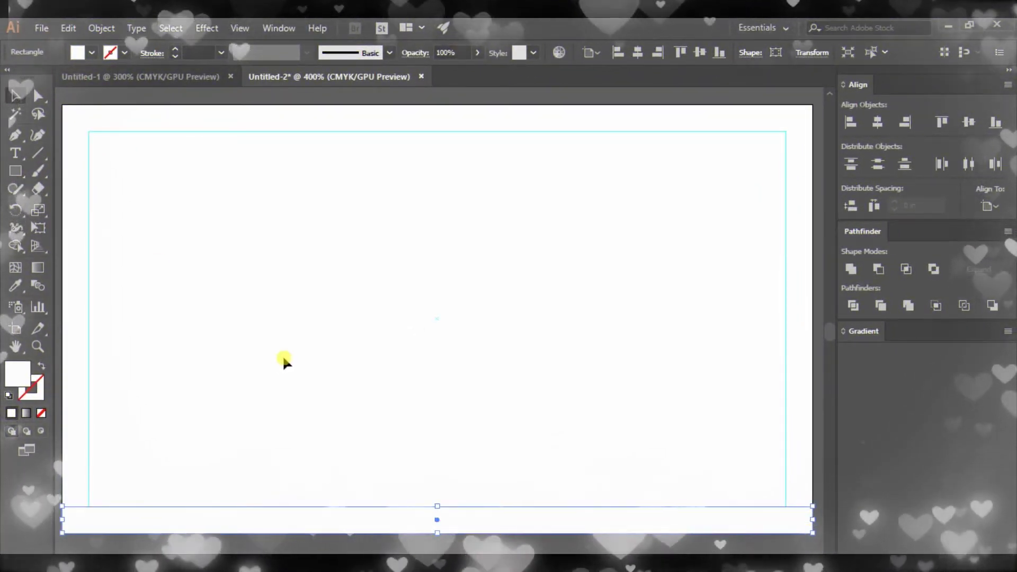
Fill the bottom strip with the logo's navy using the Eyedropper
key(ctrl+minus)
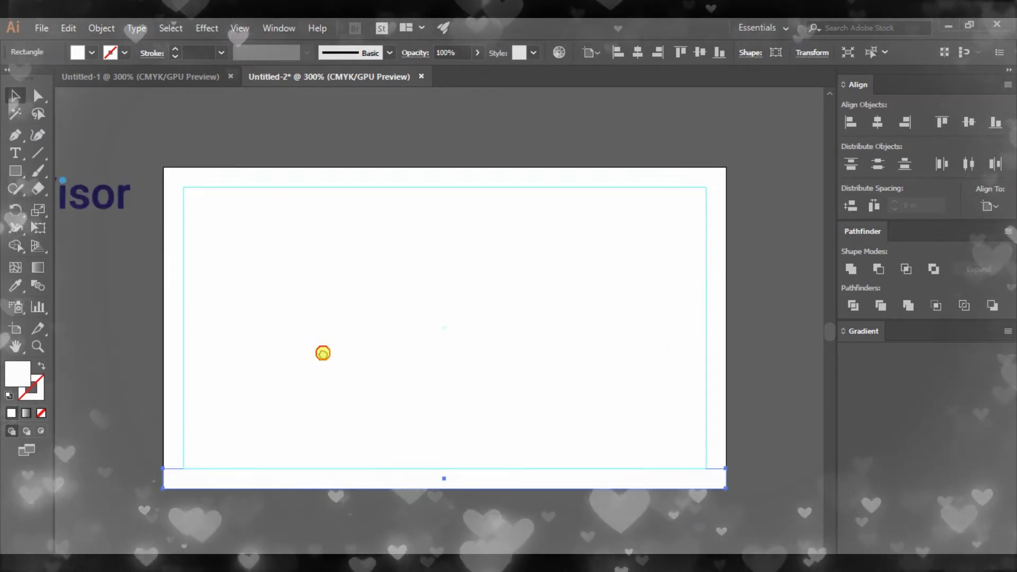
key(i)
click(122, 192)
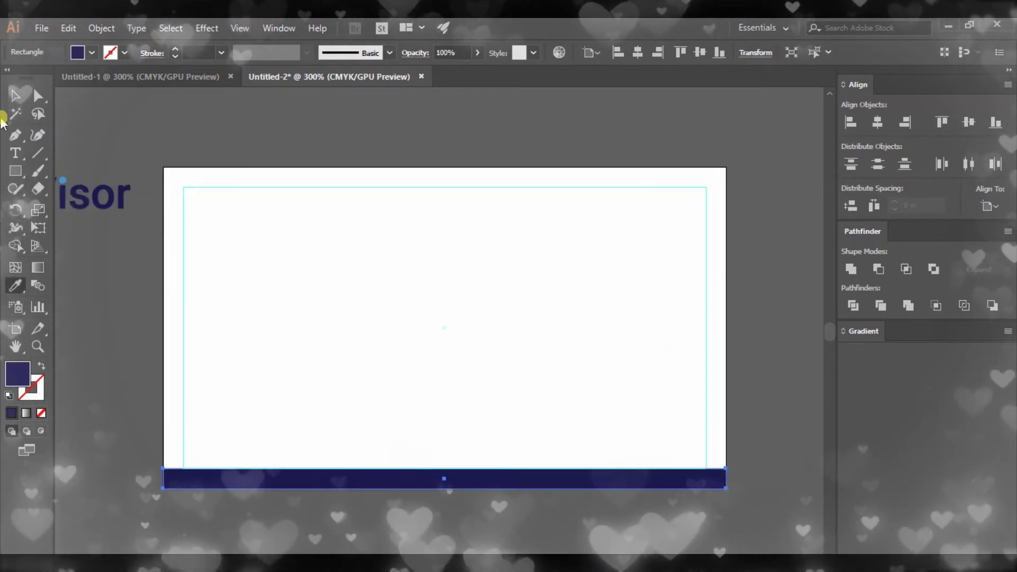
key(v)
click(350, 272)
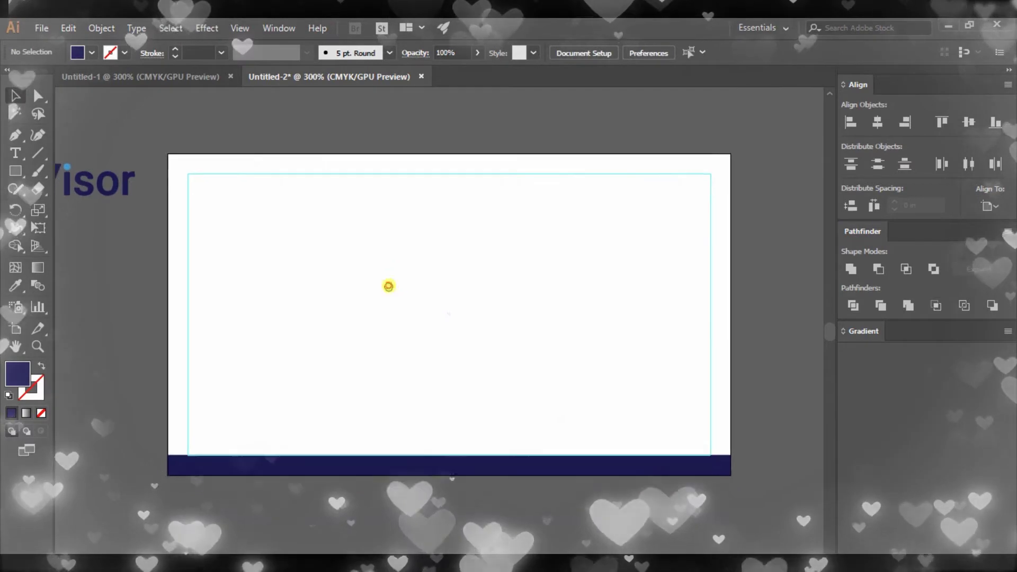
Make the contact text group beside the card black
scroll(370, 288, down, 1)
drag(341, 284, 381, 285)
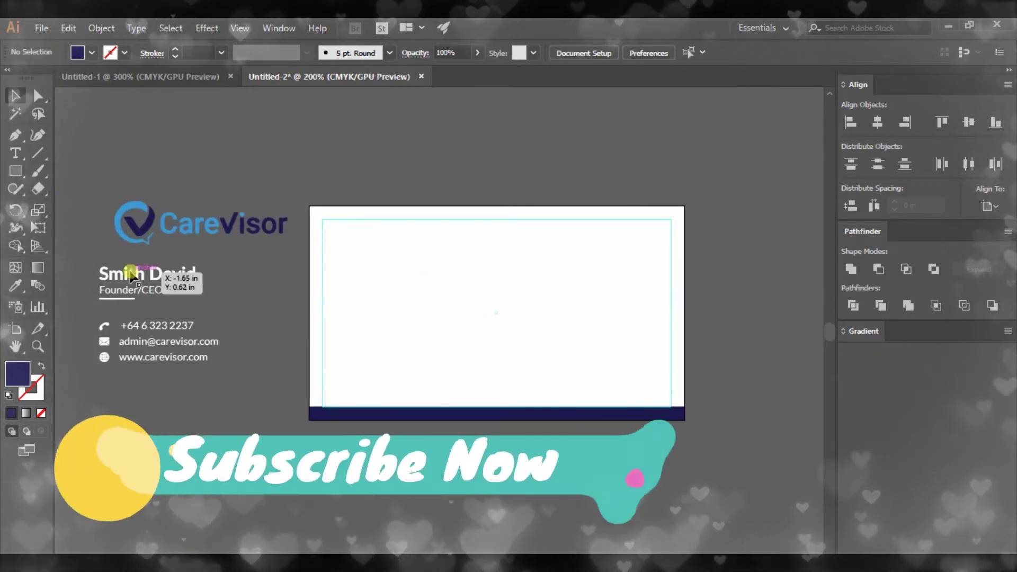
click(151, 351)
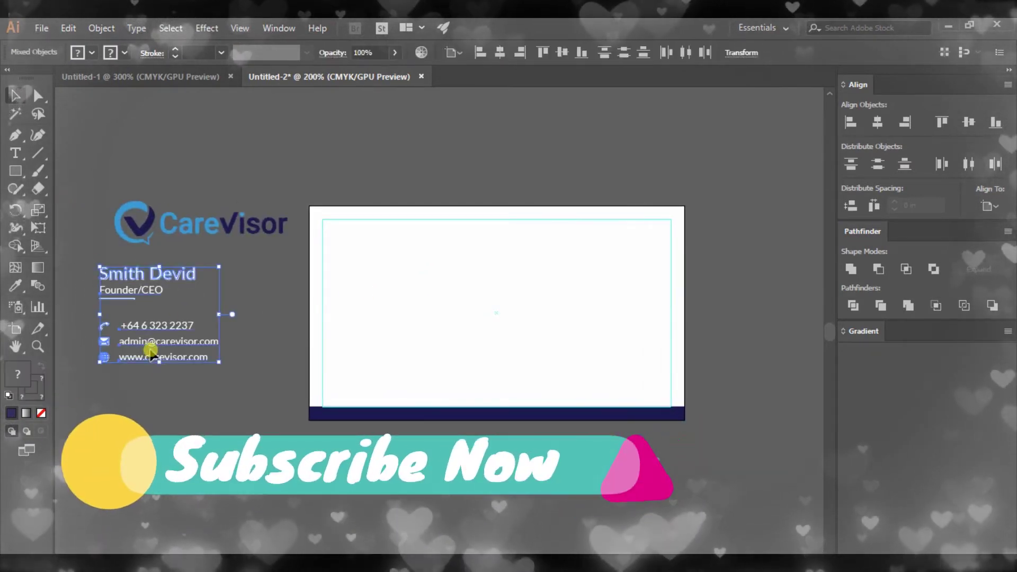
click(180, 316)
scroll(181, 316, up, 1)
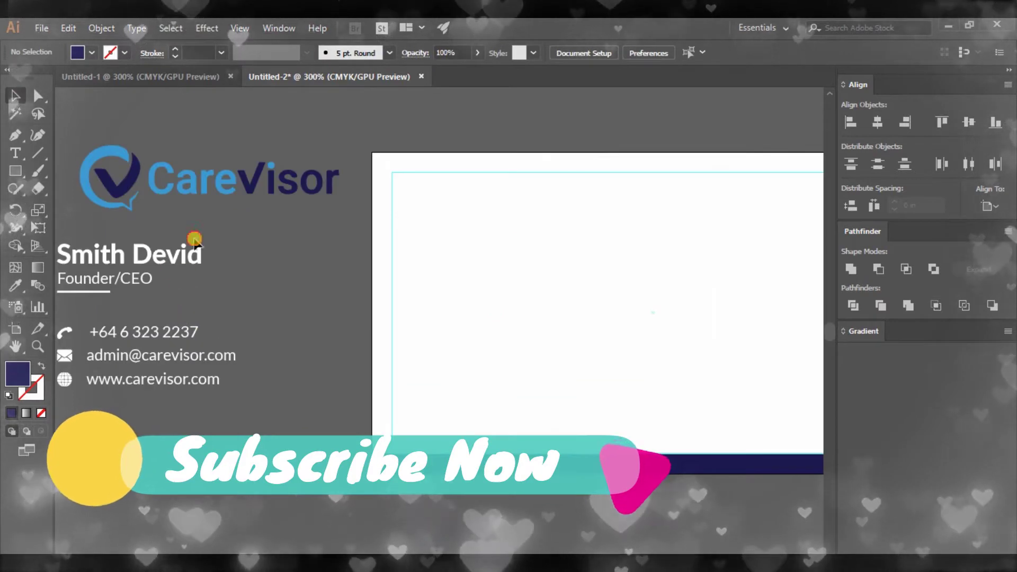
click(130, 379)
click(79, 53)
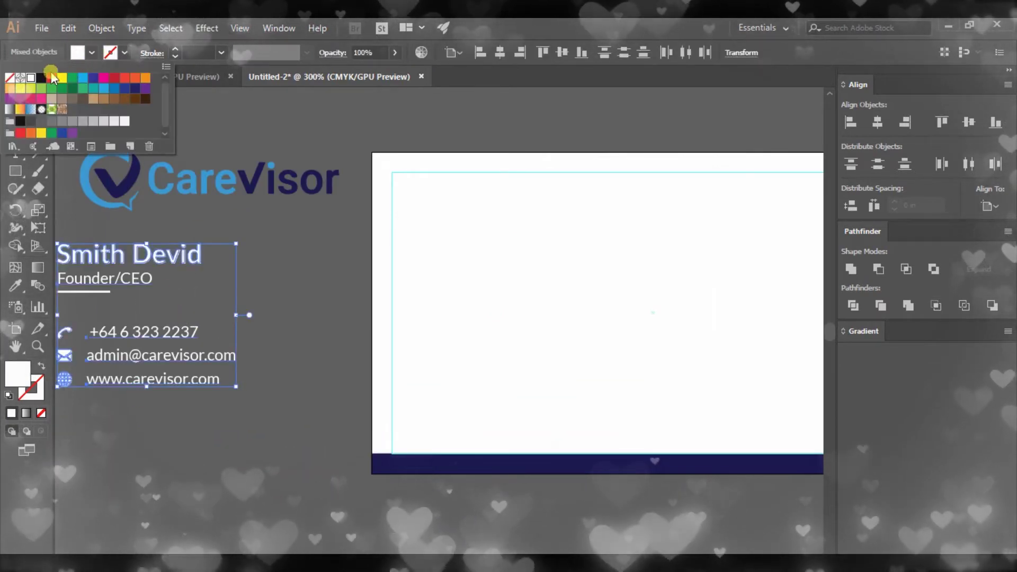
click(42, 78)
click(295, 239)
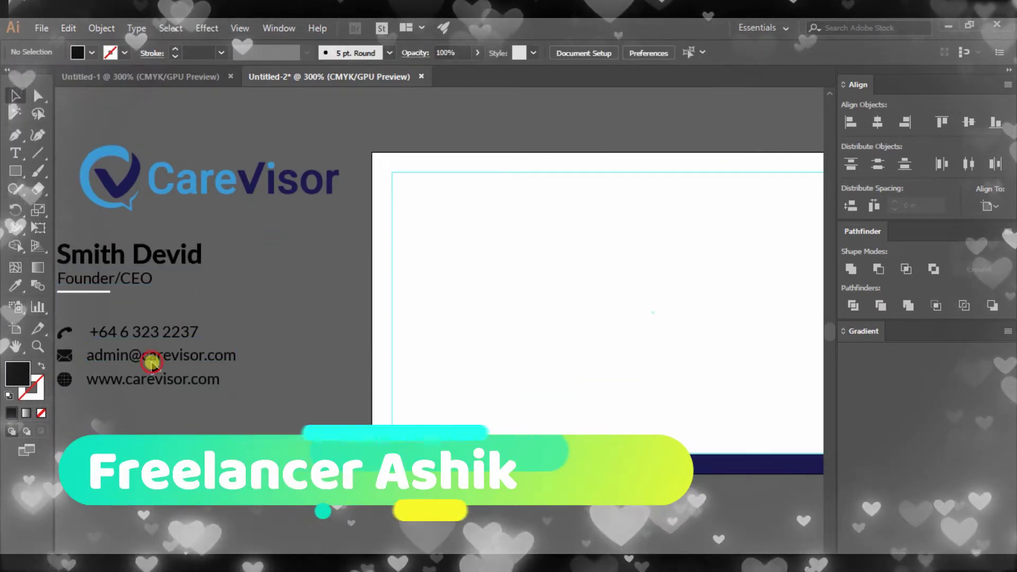
Move the contact text onto the card and shift the name toward the upper right
mouse_move(199, 295)
mouse_down()
mouse_move(148, 294)
mouse_move(553, 290)
mouse_up()
click(642, 291)
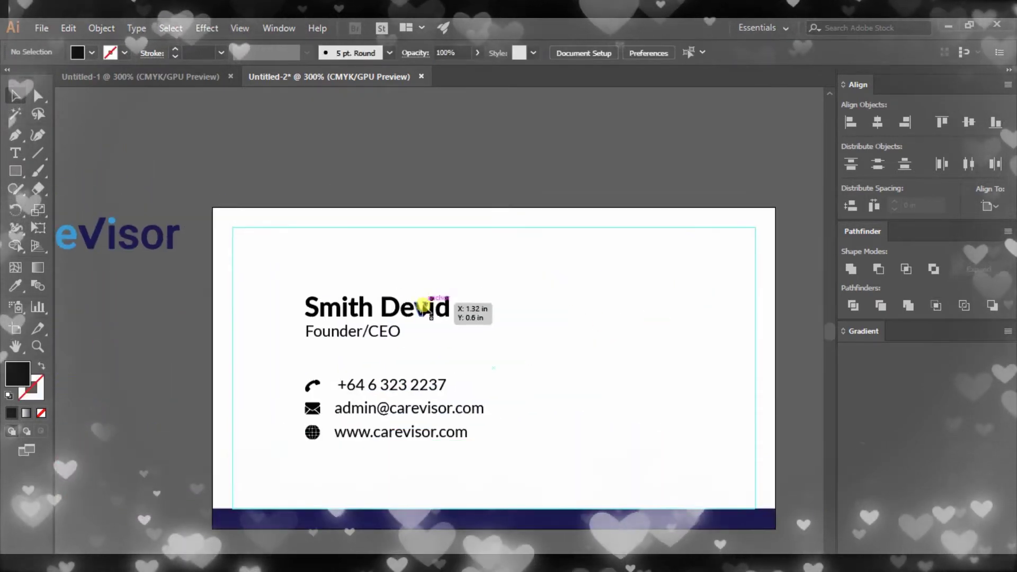
drag(425, 306, 634, 280)
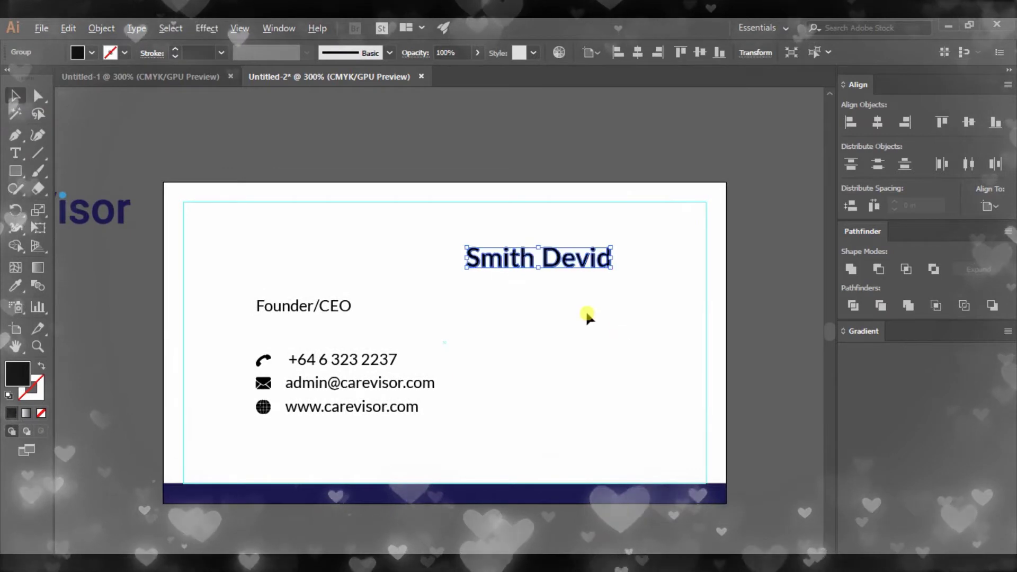
click(438, 351)
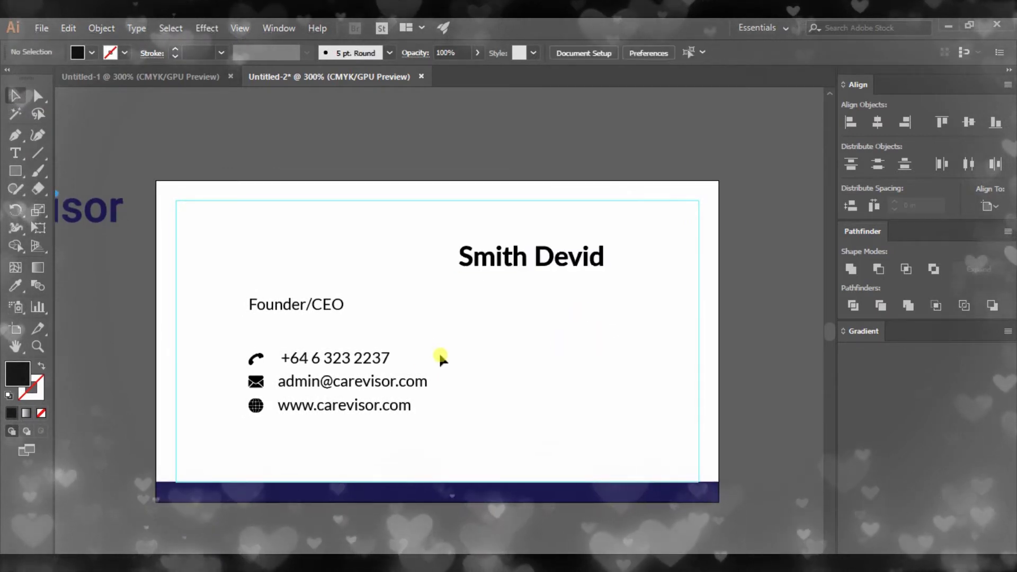
ctrl+click(541, 354)
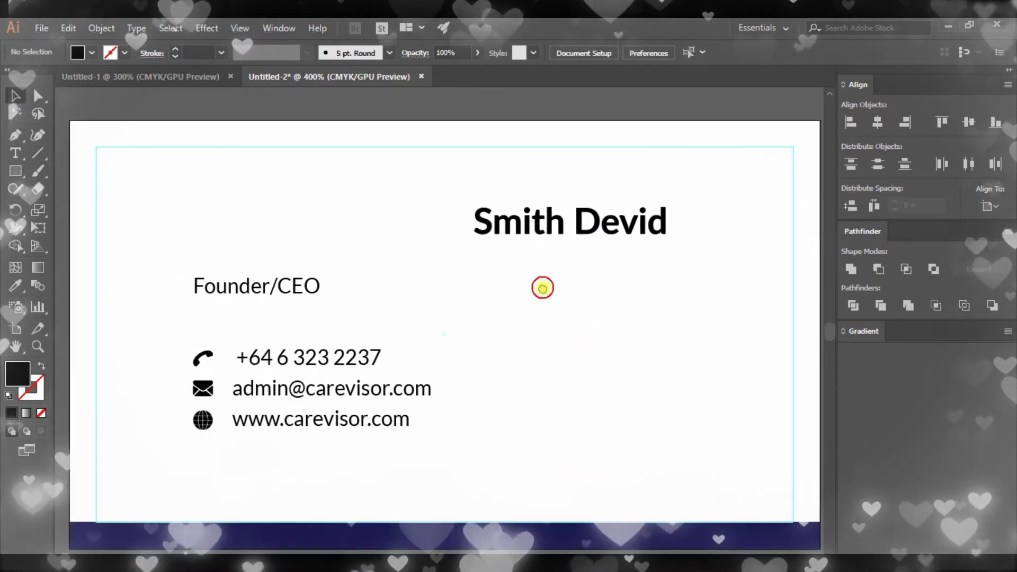
drag(542, 288, 529, 302)
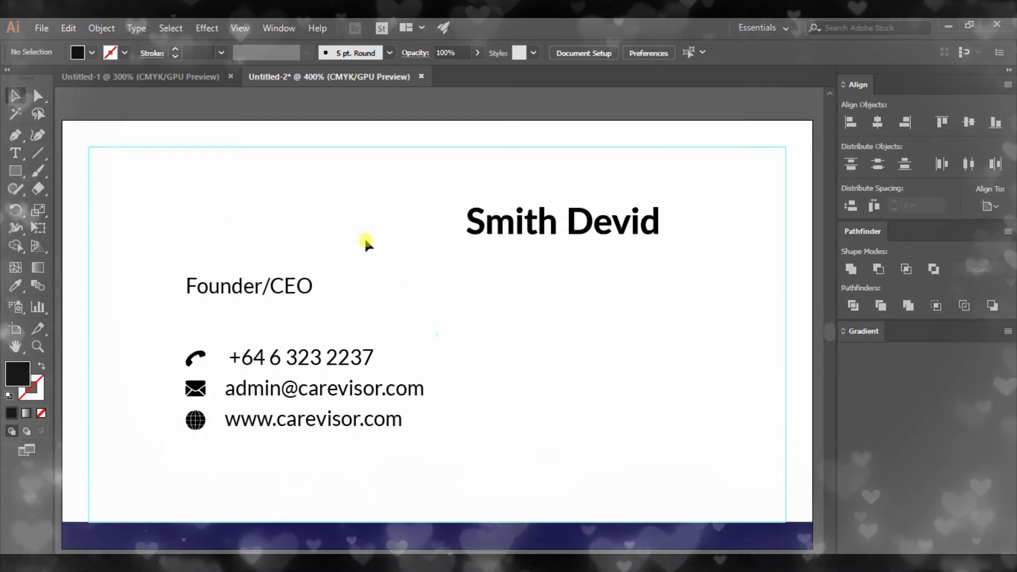
Check the name's context options and text editing, leaving it unchanged
click(510, 229)
right_click(513, 233)
click(538, 336)
click(513, 317)
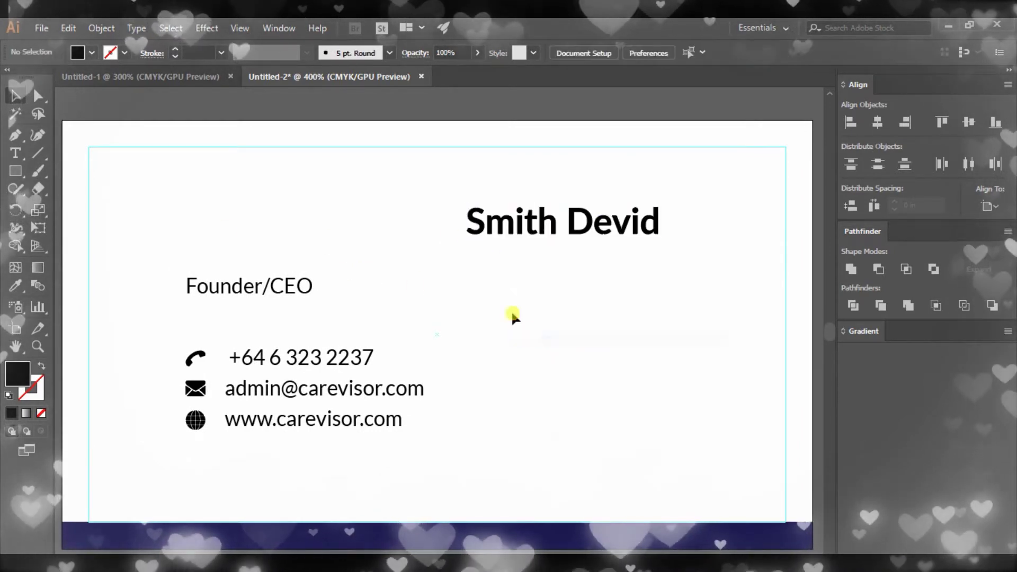
double_click(545, 229)
click(526, 294)
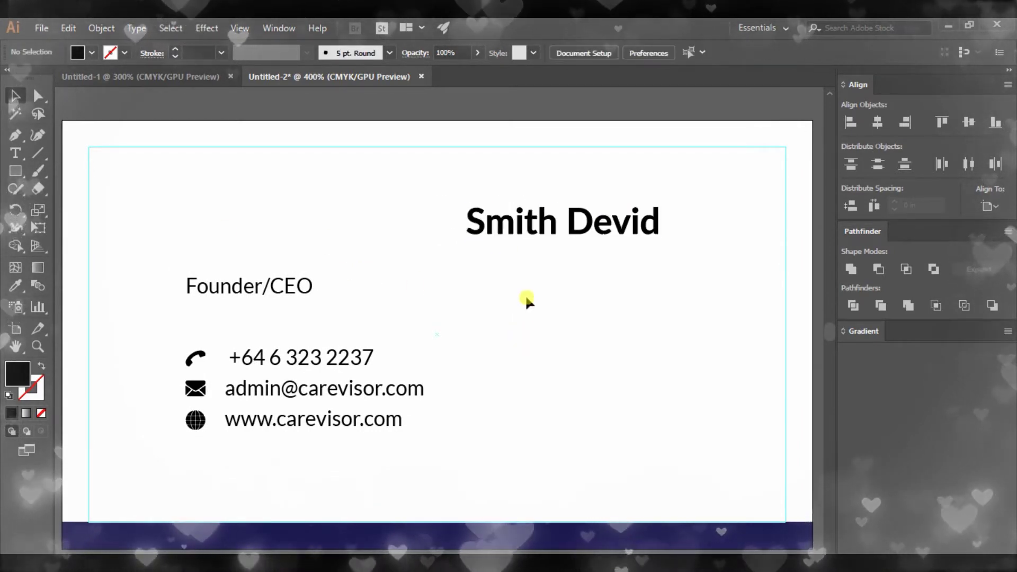
scroll(526, 294, down, 1)
scroll(526, 294, down, 1)
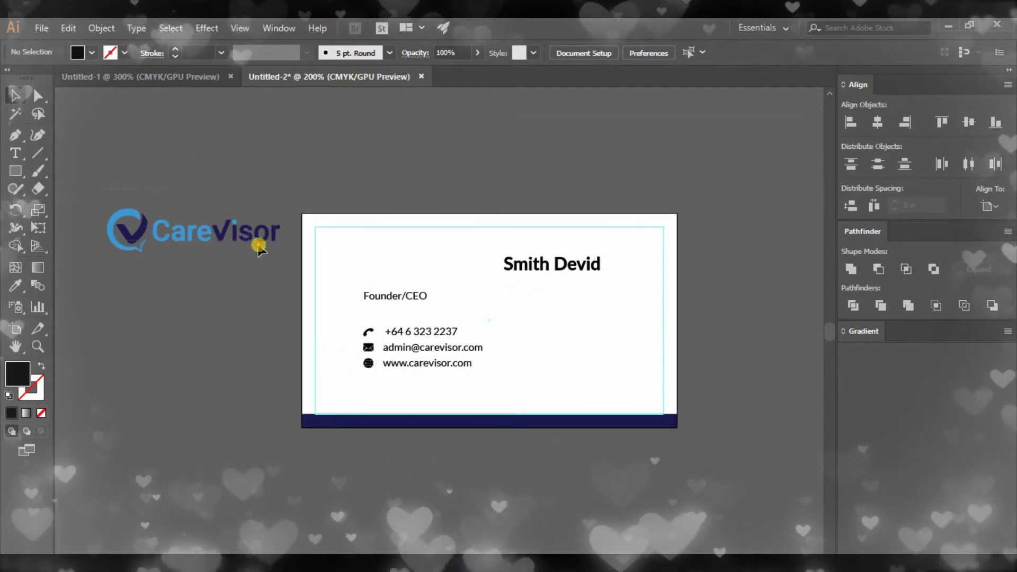
Move the CareVisor logo above the card
drag(259, 248, 565, 194)
scroll(546, 212, up, 2)
click(560, 263)
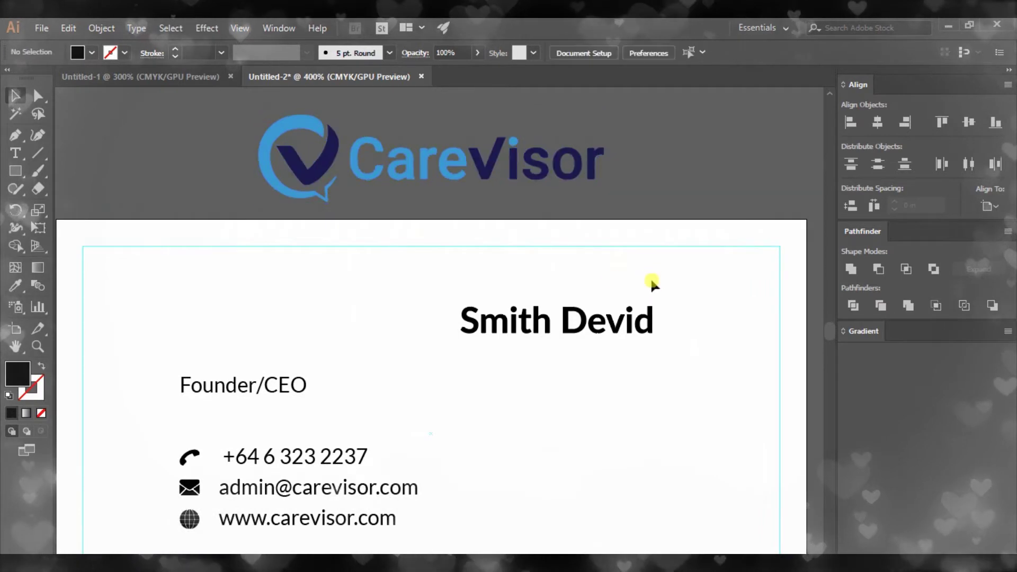
Colour the name's first word navy, sampled from the logo
drag(539, 341, 540, 339)
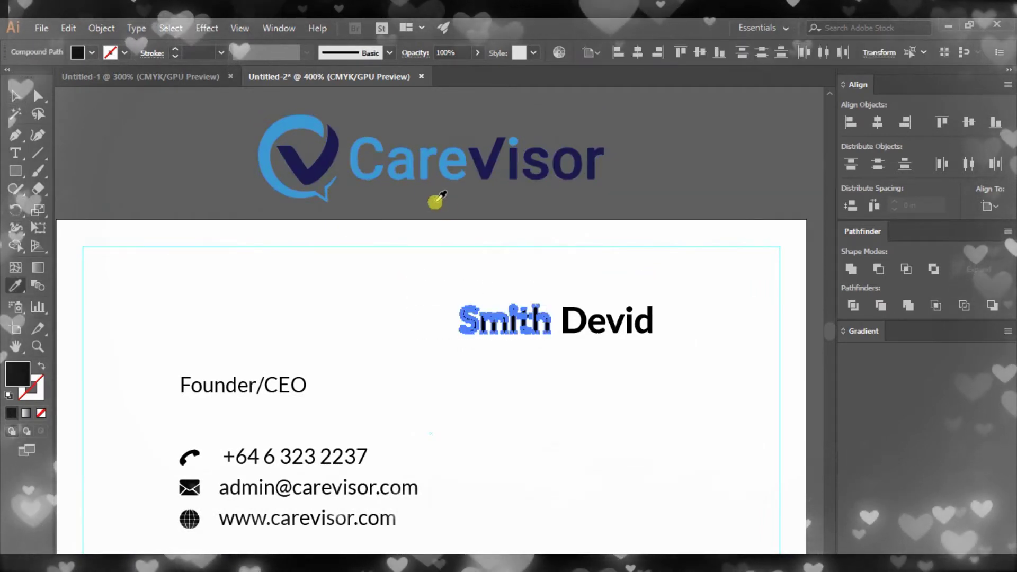
key(i)
click(326, 157)
click(14, 98)
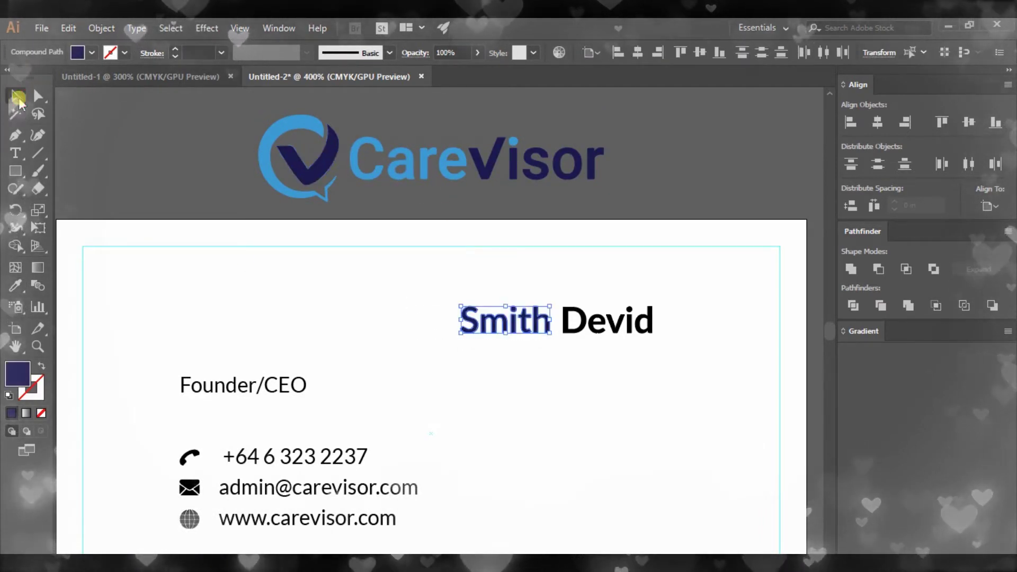
click(549, 360)
Colour the name's second word light blue, sampled from the logo
click(578, 299)
key(i)
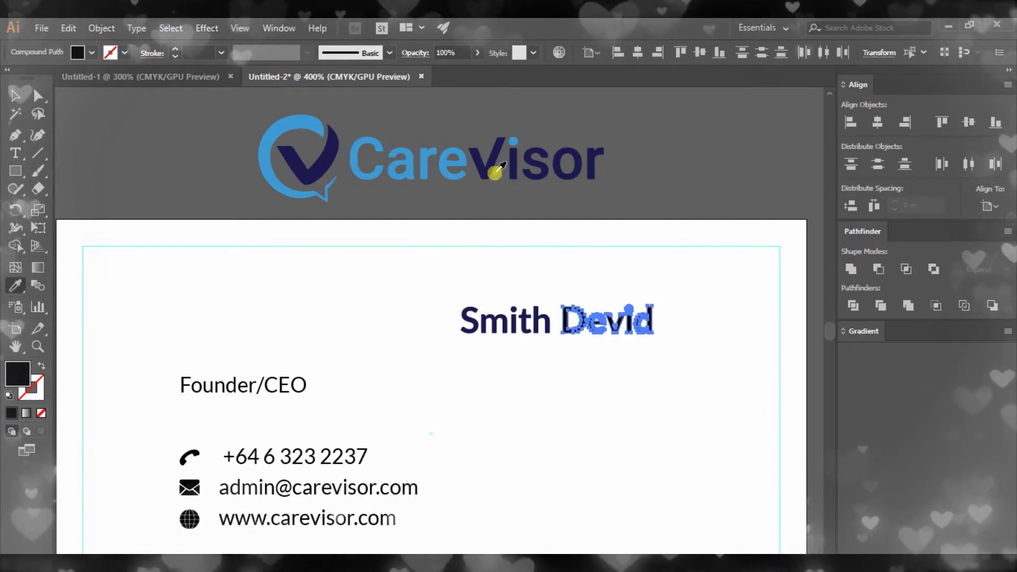
click(460, 163)
click(15, 95)
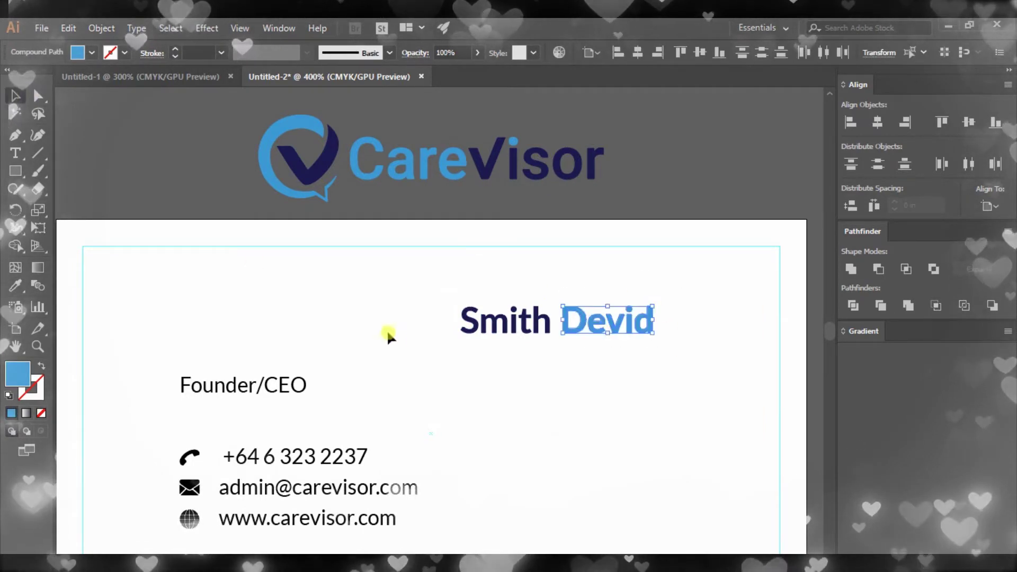
click(459, 442)
scroll(473, 400, down, 2)
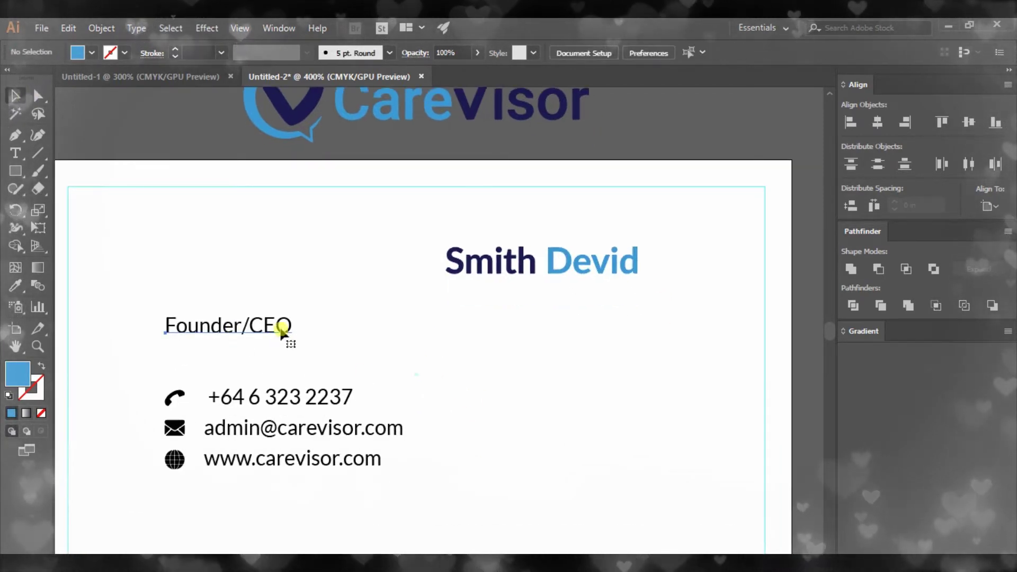
Place the Founder/CEO title directly under the name and convert it to outlines
drag(282, 331, 548, 300)
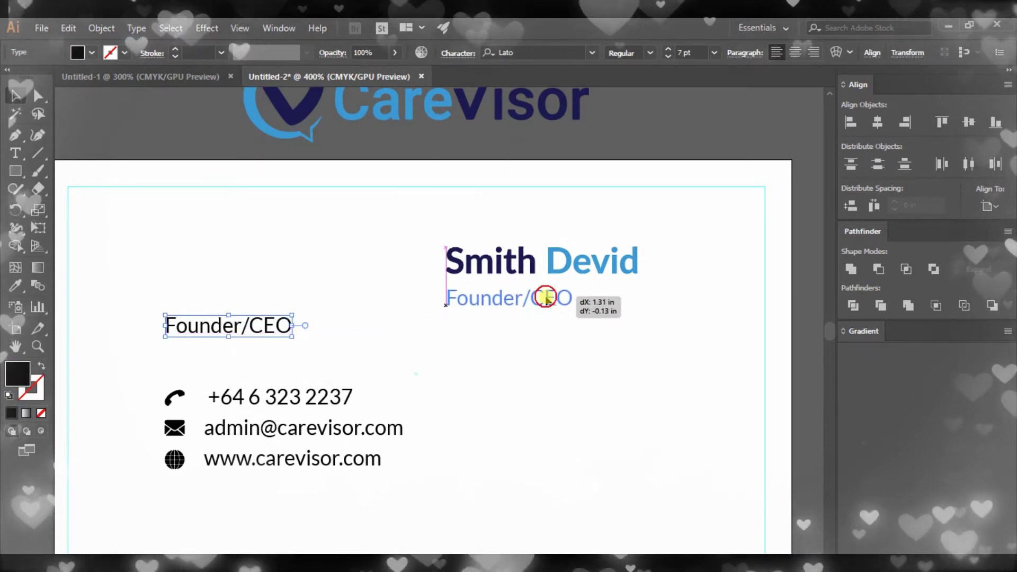
drag(546, 298, 548, 296)
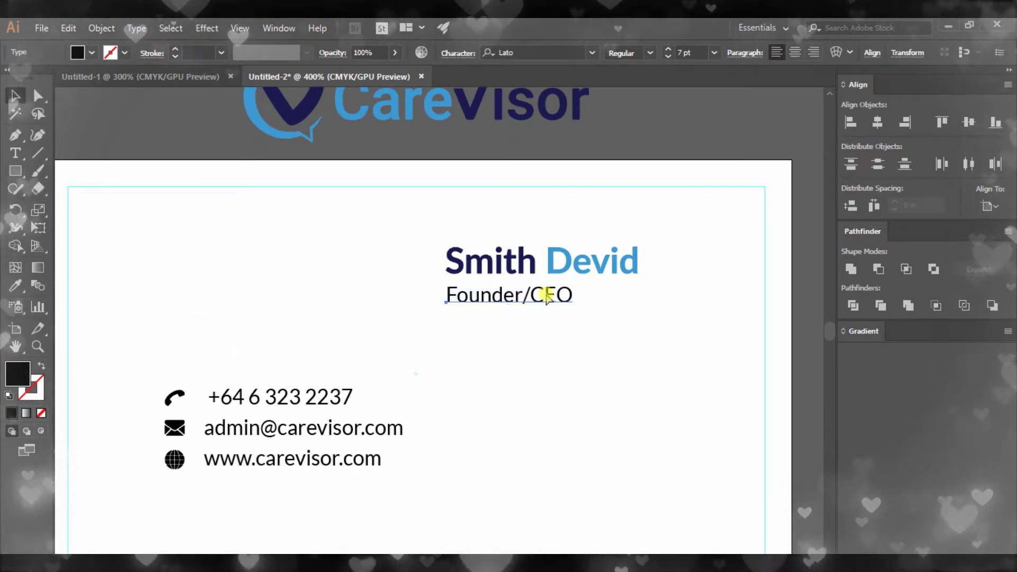
right_click(546, 296)
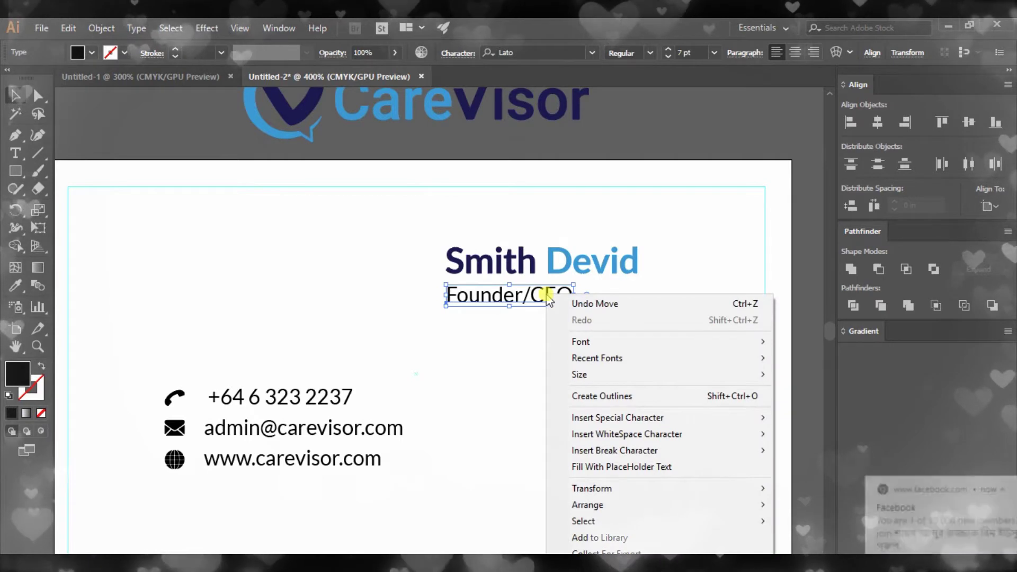
click(599, 396)
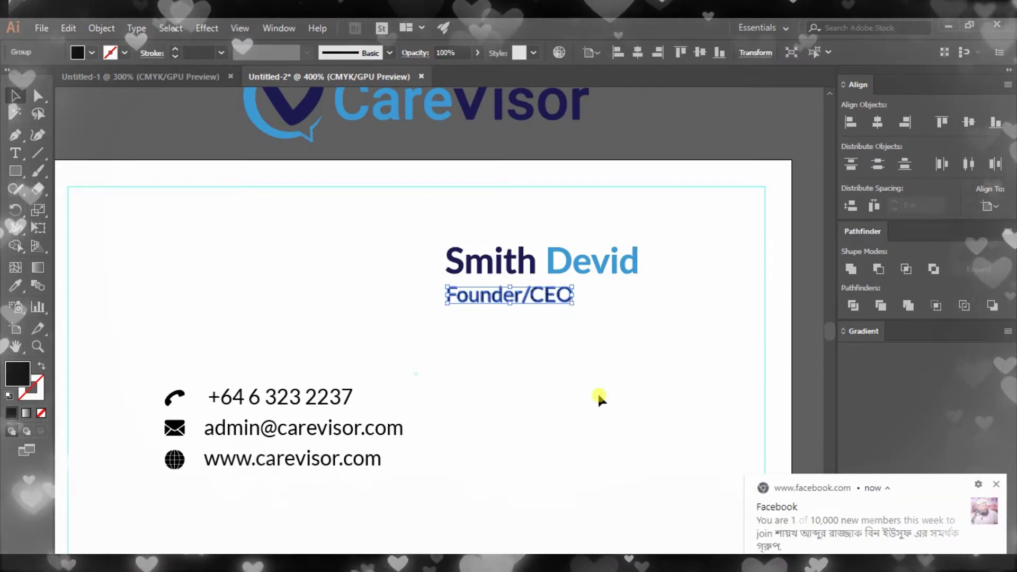
click(997, 485)
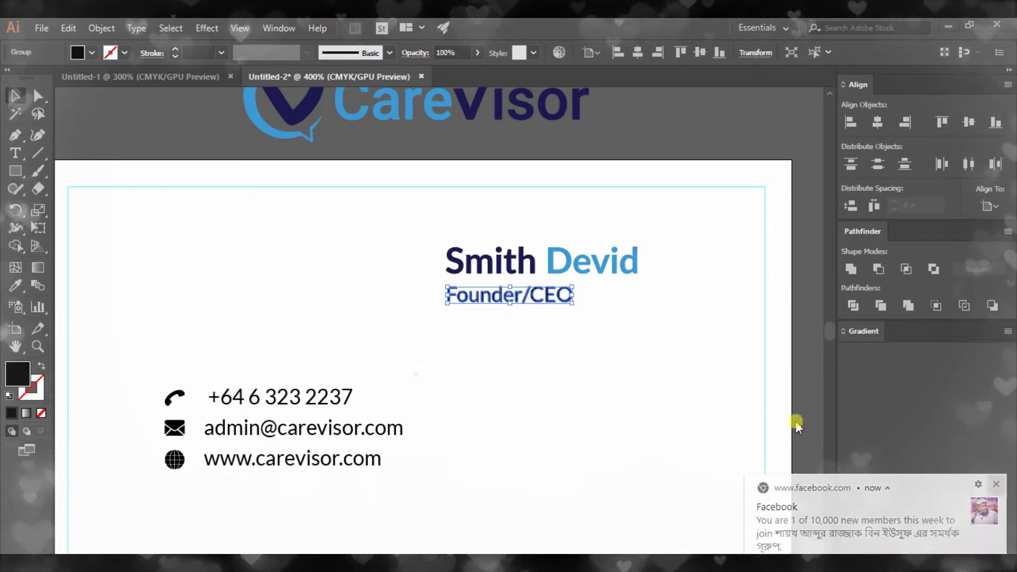
right_click(551, 301)
click(483, 347)
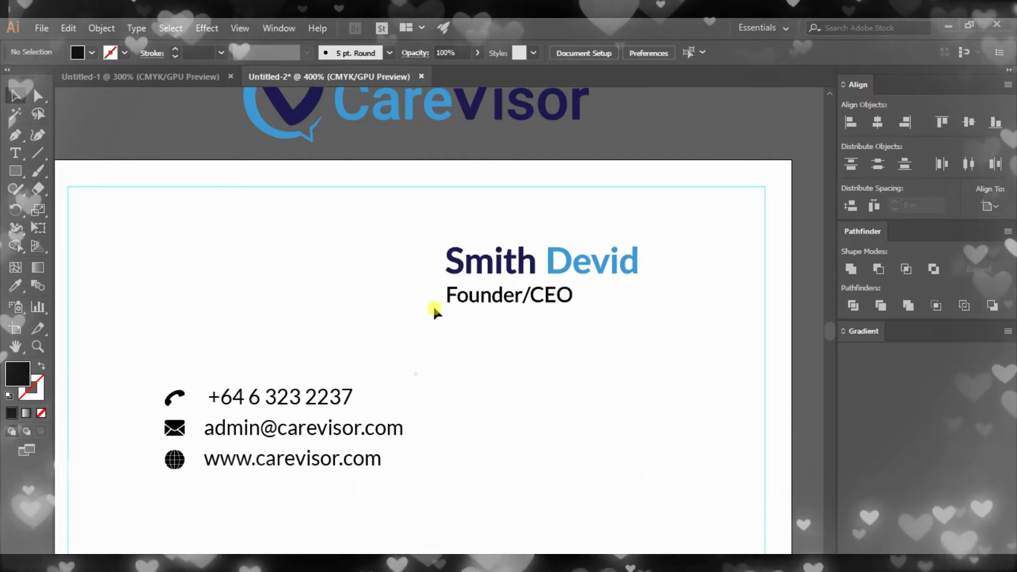
Left-align the name and title relative to the selection
drag(447, 242, 660, 275)
right_click(597, 270)
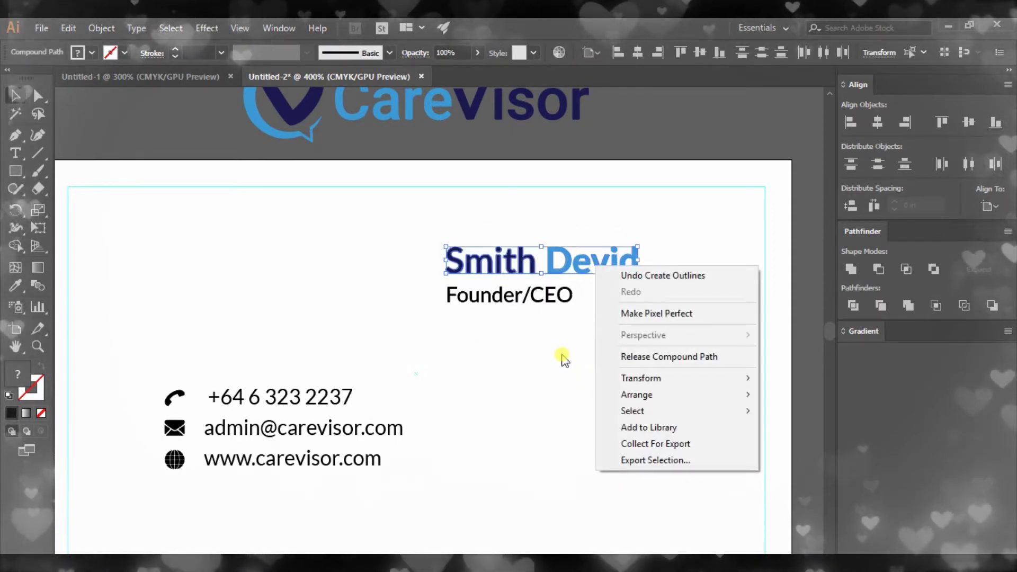
click(550, 337)
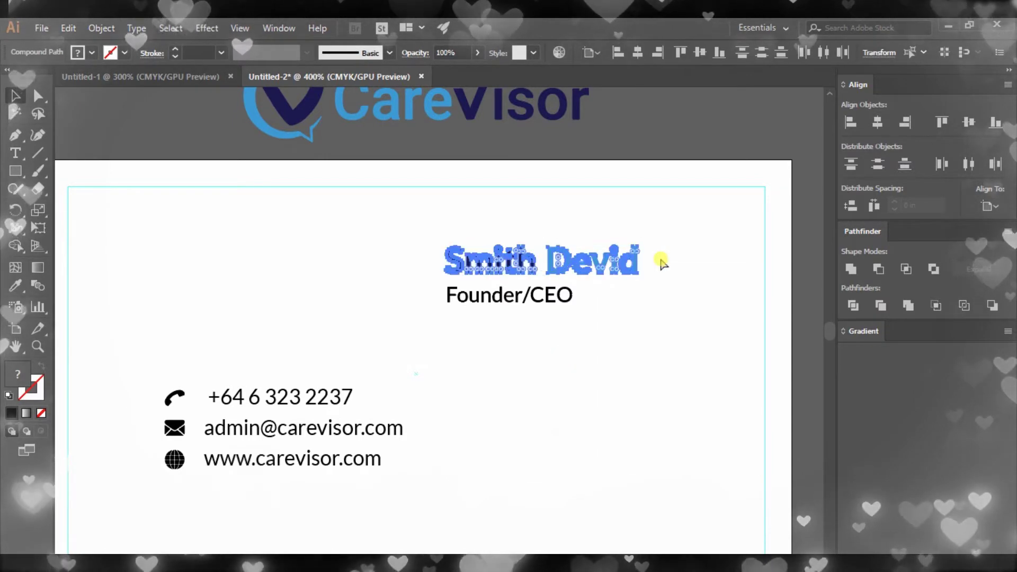
drag(699, 222, 473, 332)
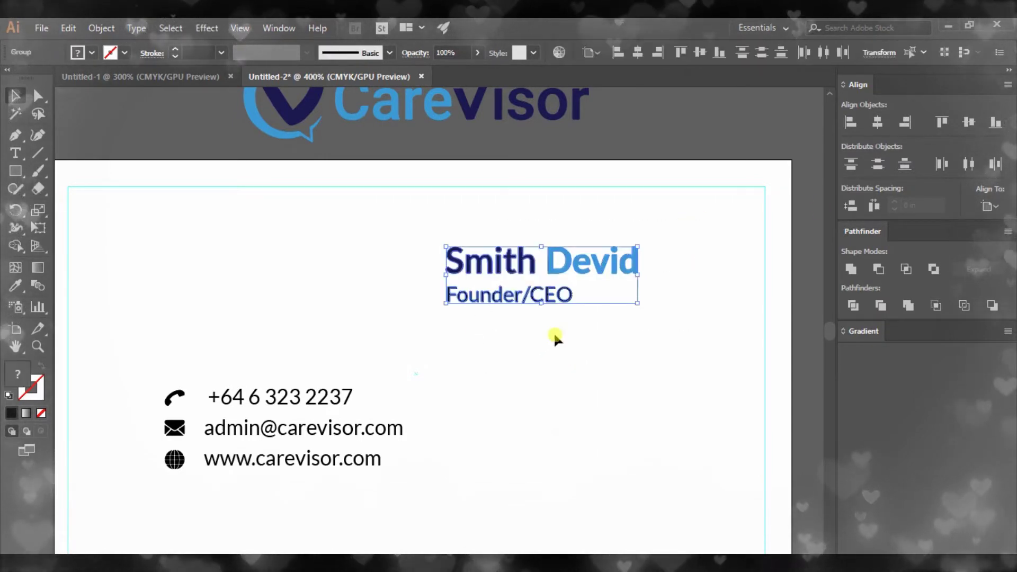
click(852, 123)
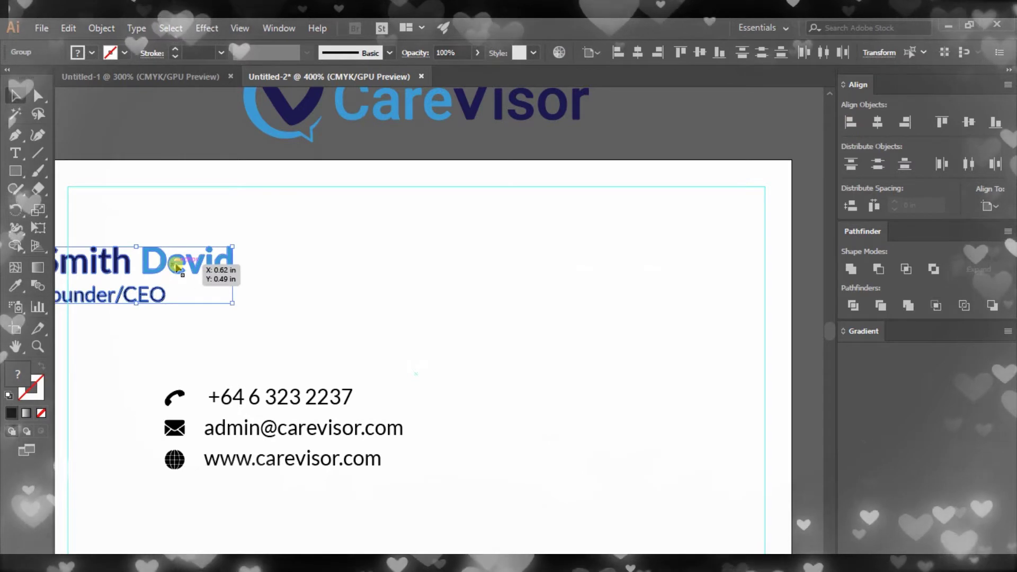
click(988, 205)
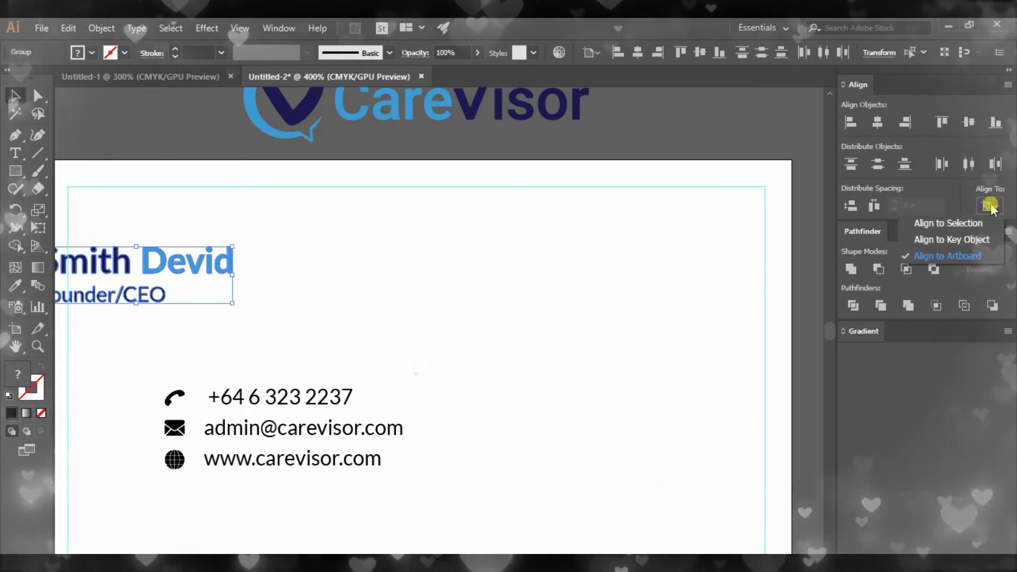
click(946, 223)
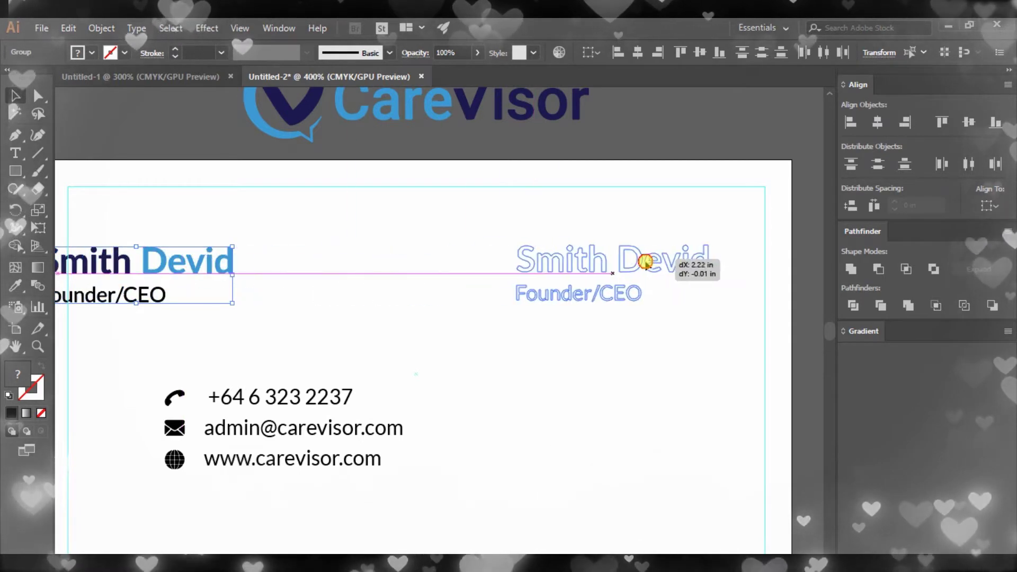
Move the name and title block to the card's right side, nudged slightly left
drag(157, 265, 660, 263)
click(987, 205)
click(958, 227)
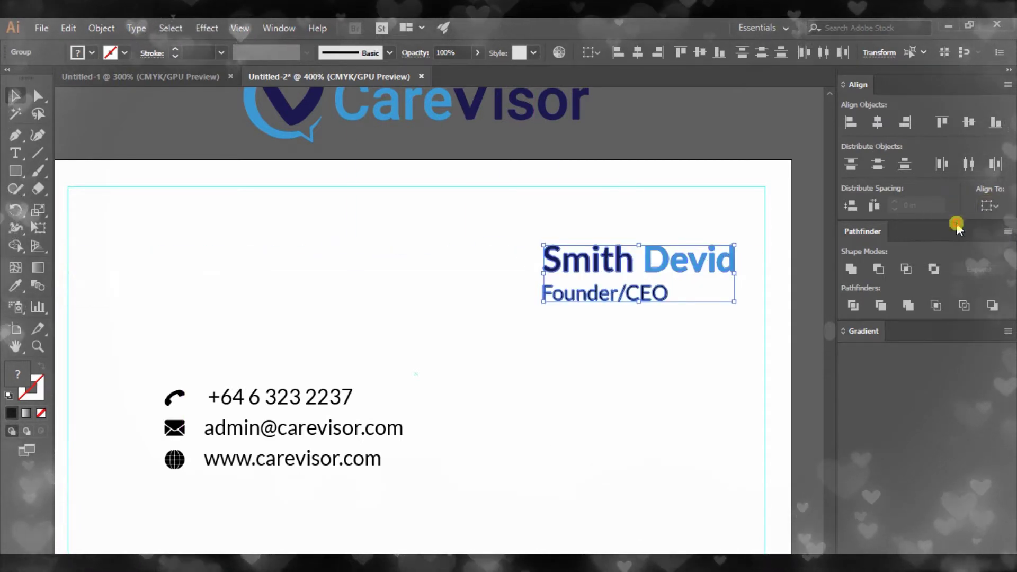
click(681, 323)
click(662, 289)
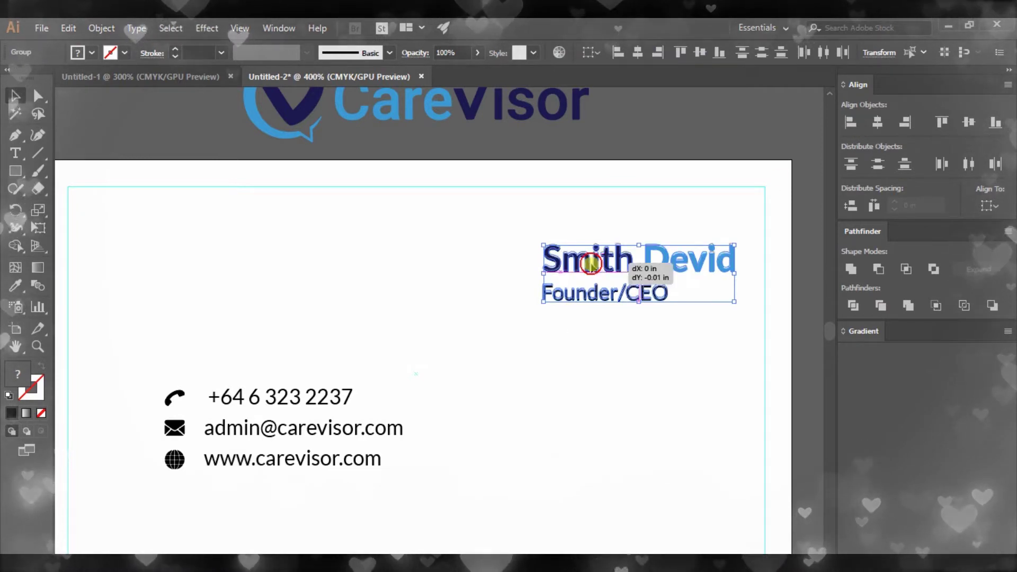
drag(586, 262, 543, 259)
click(309, 365)
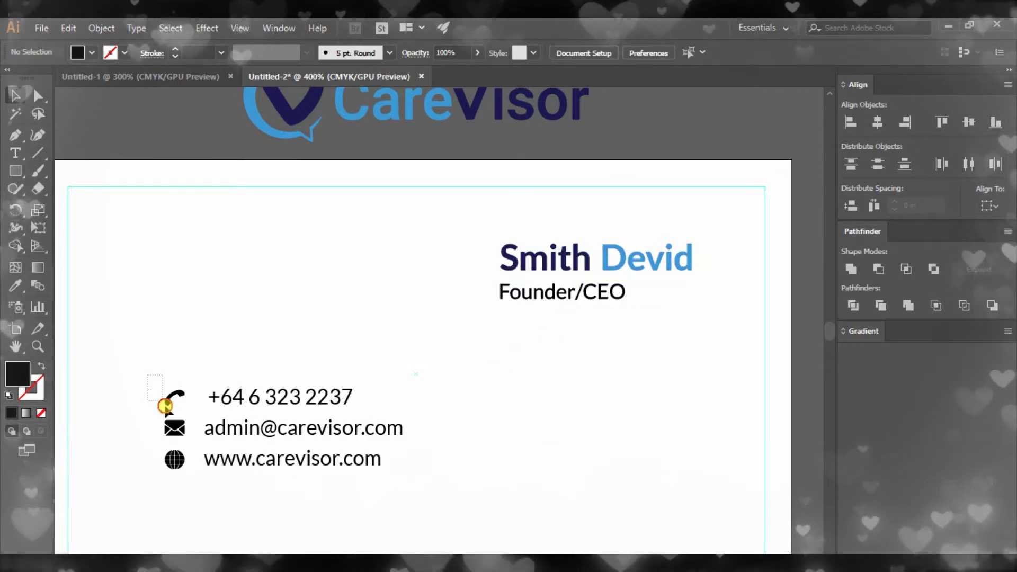
Ungroup the contact details and colour the three icons navy from the name
drag(190, 483, 192, 481)
right_click(250, 424)
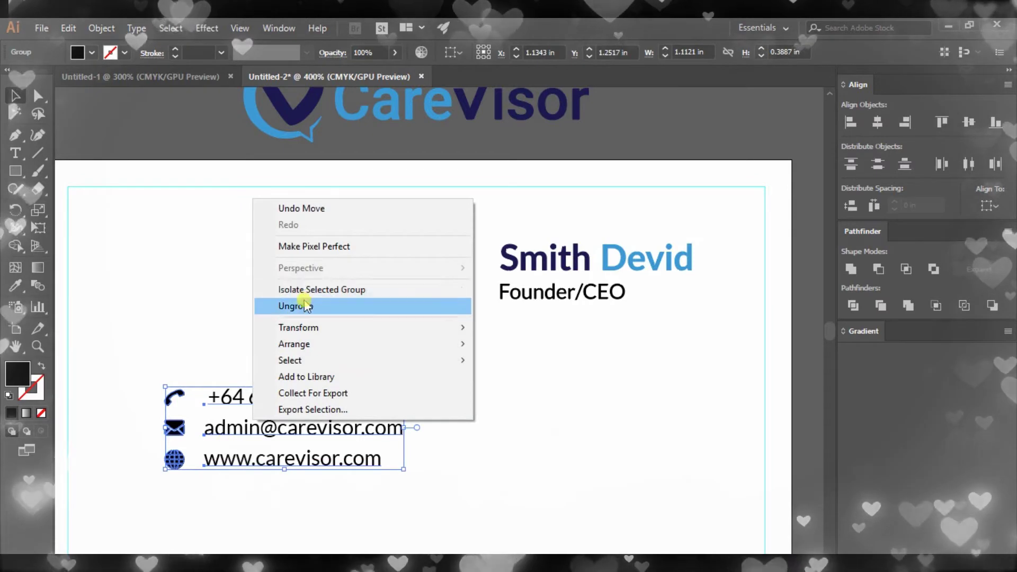
click(295, 306)
drag(132, 345, 188, 492)
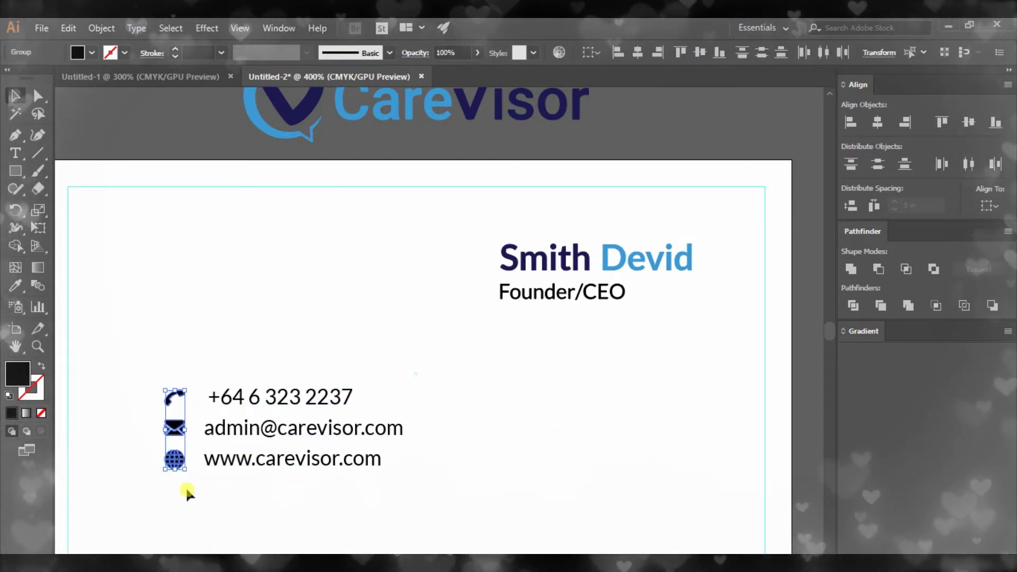
key(i)
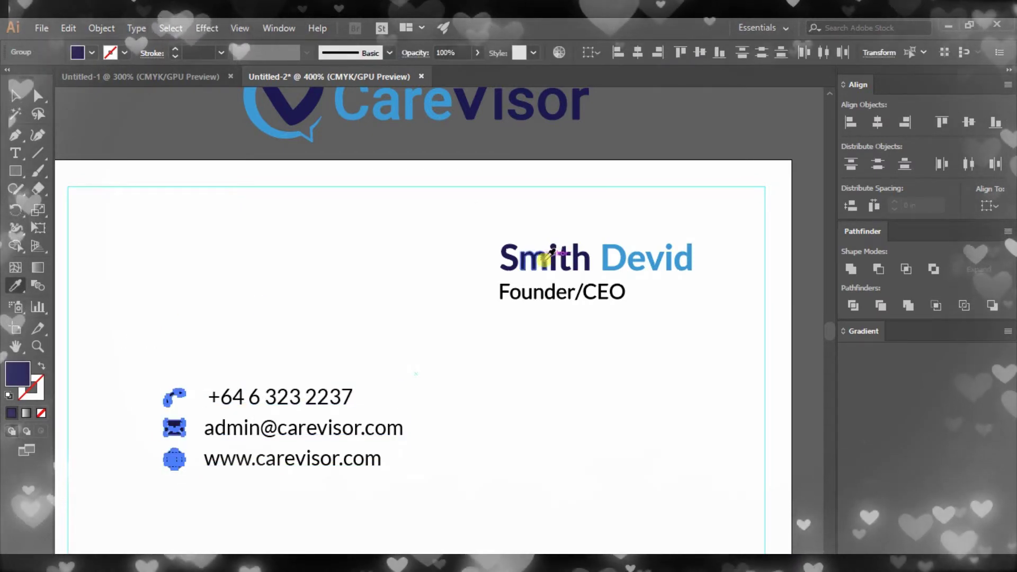
click(546, 258)
click(15, 96)
click(203, 356)
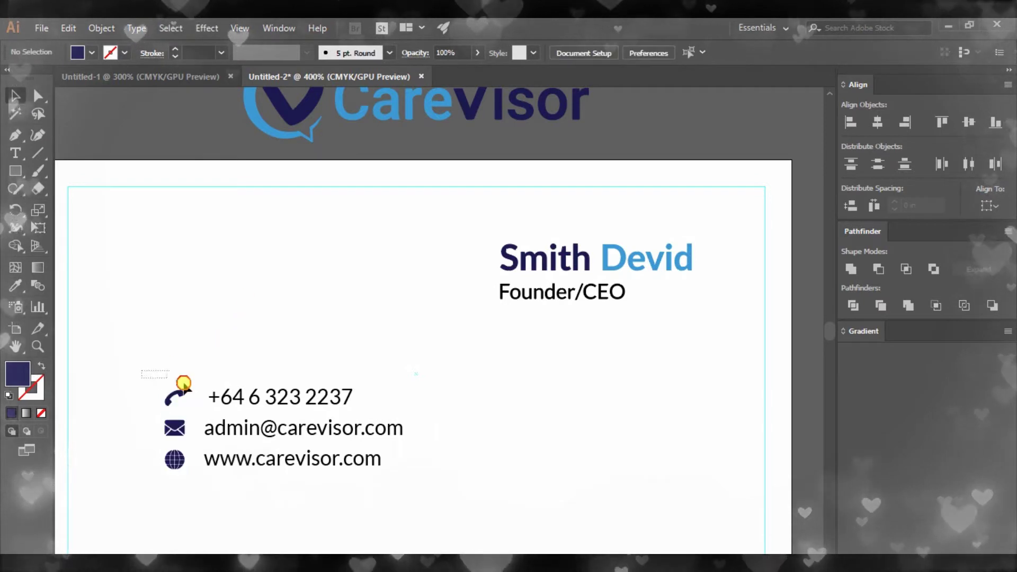
Group the phone icon with its number and the email icon with its address
drag(379, 411, 329, 406)
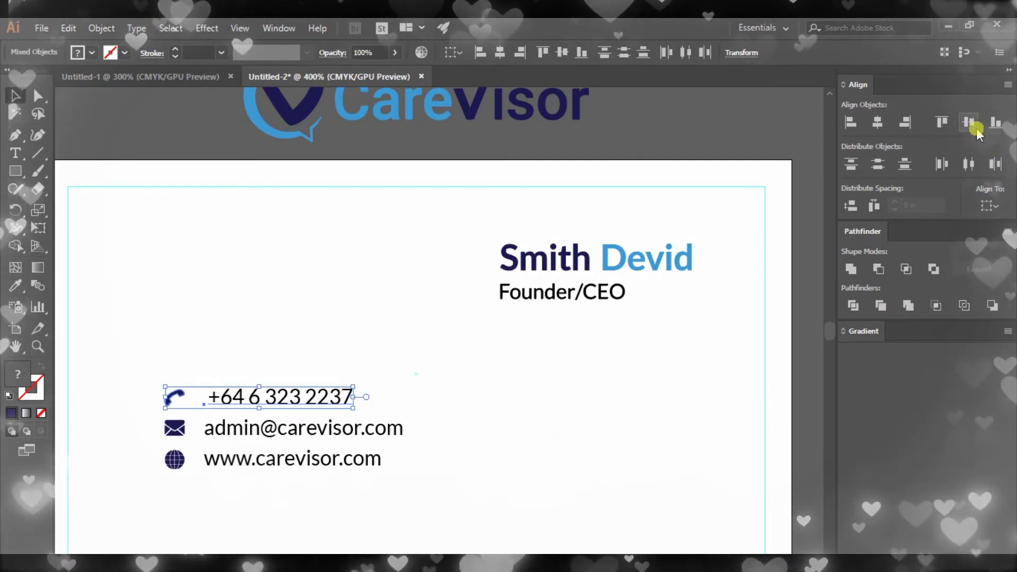
click(417, 360)
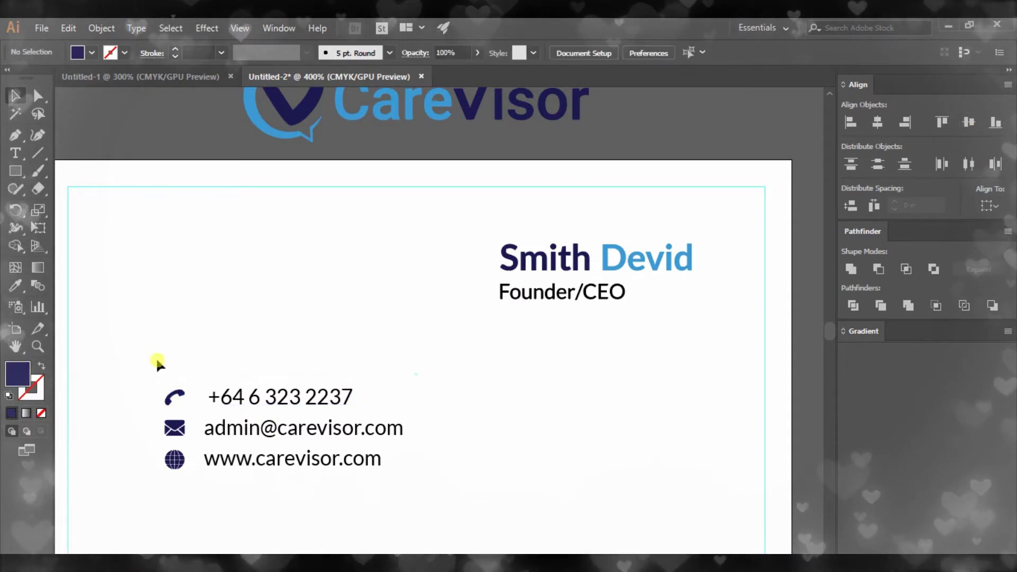
click(306, 401)
right_click(313, 408)
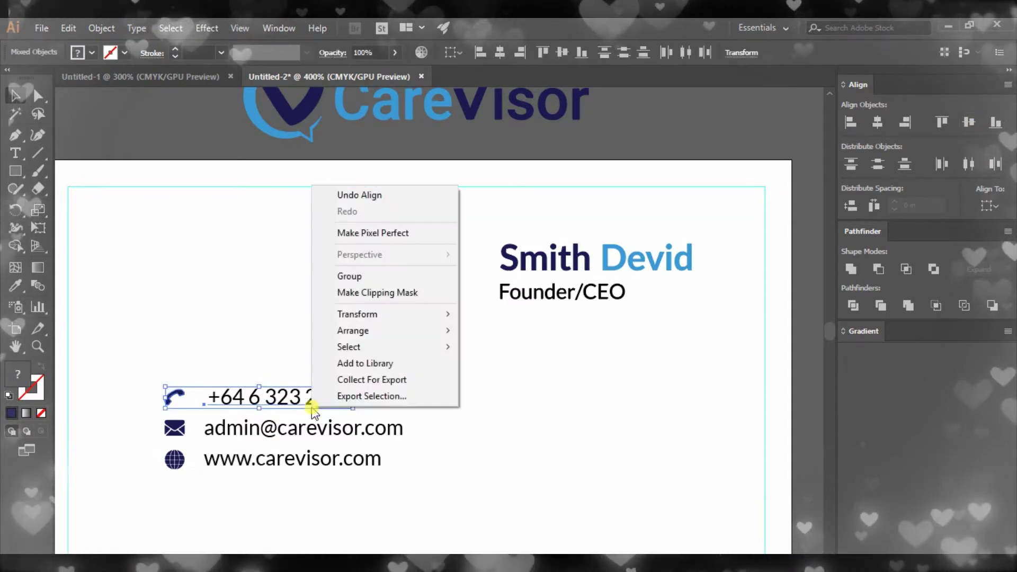
click(347, 276)
click(374, 393)
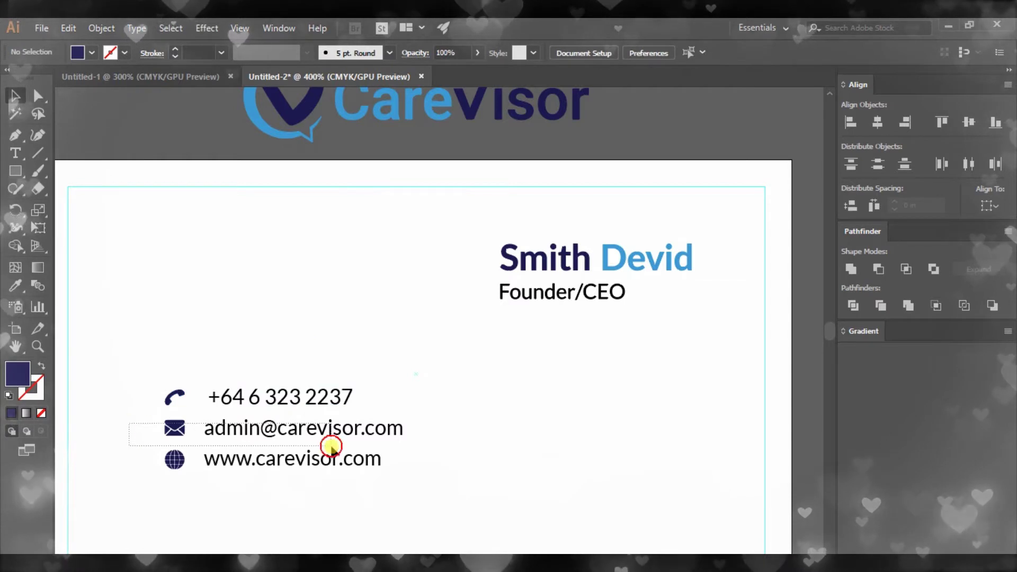
drag(331, 447, 333, 445)
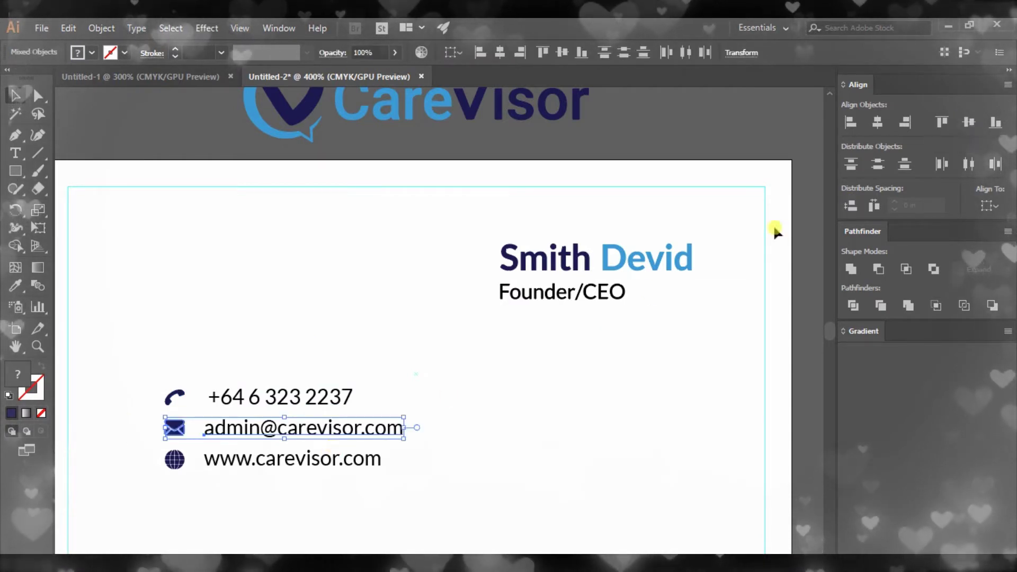
right_click(374, 434)
click(423, 298)
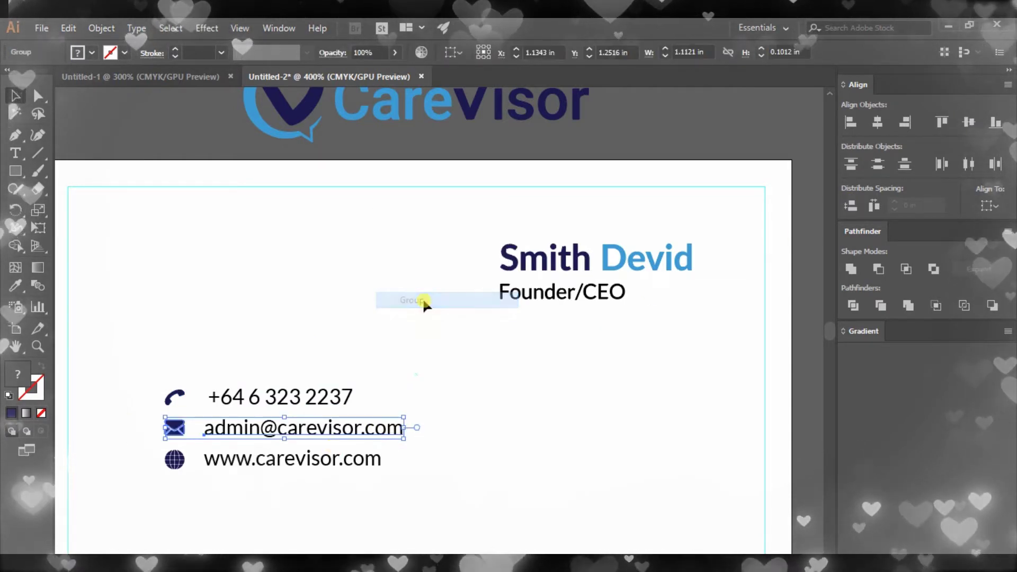
click(135, 454)
Vertically centre the globe icon with the web address and group them
drag(159, 445, 442, 509)
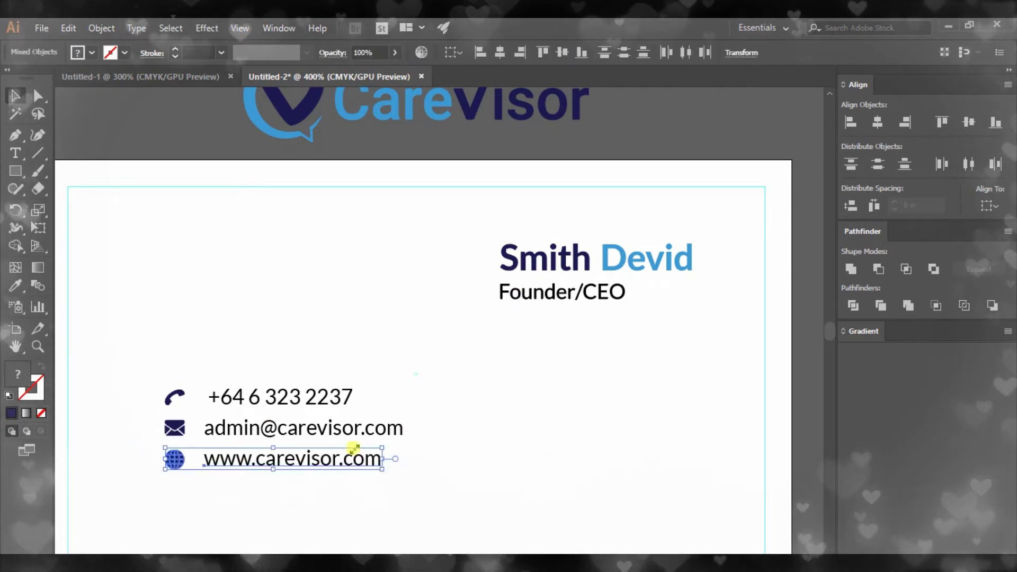
click(973, 123)
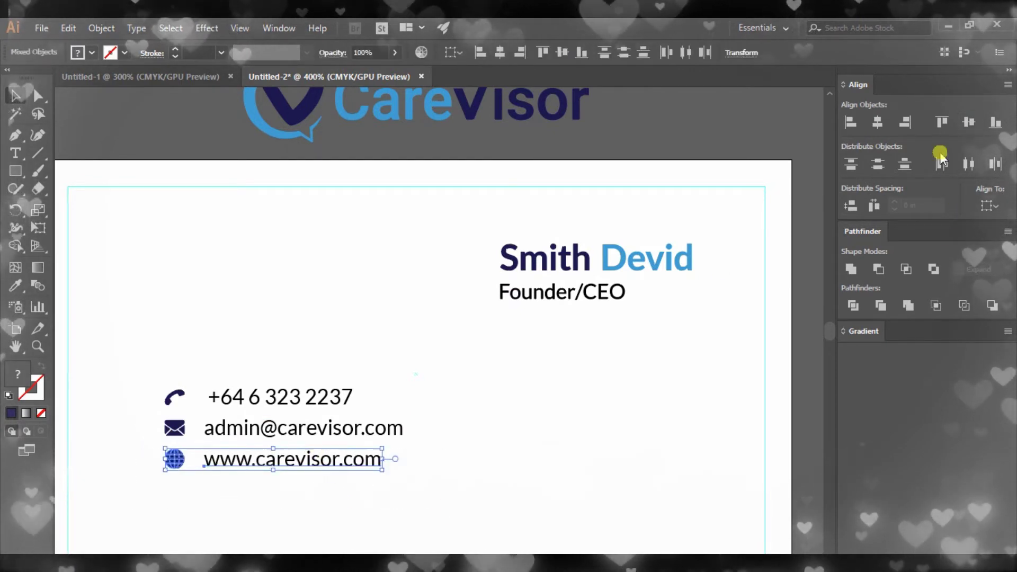
right_click(336, 464)
click(386, 332)
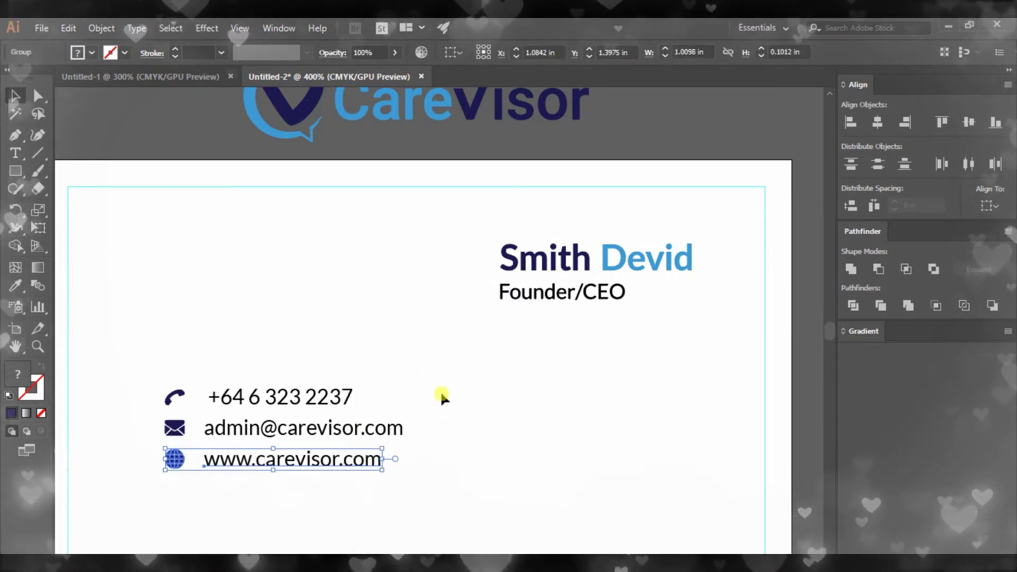
Evenly space the three contact rows, group them, and move the block under the name
drag(141, 363, 360, 472)
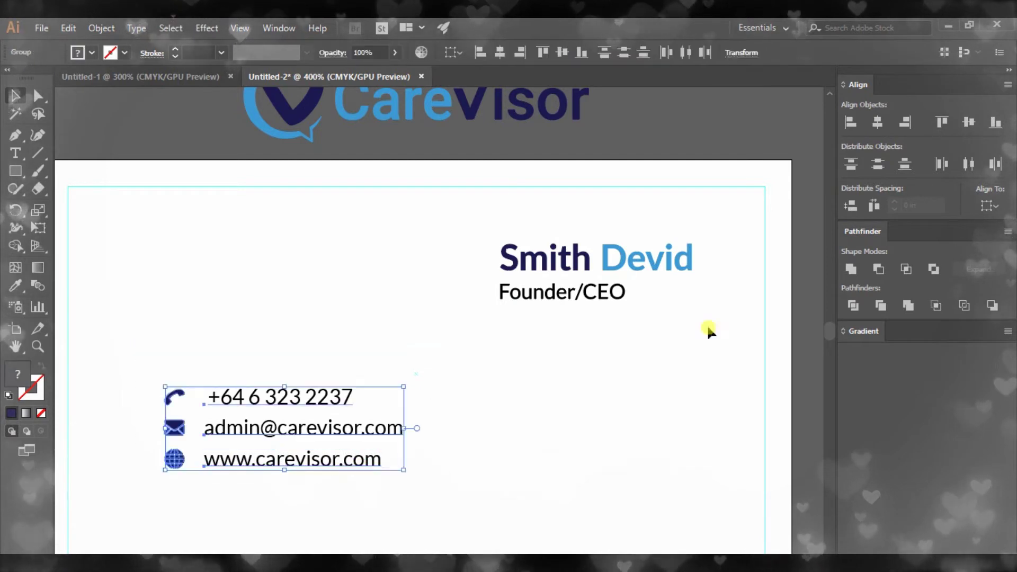
click(856, 204)
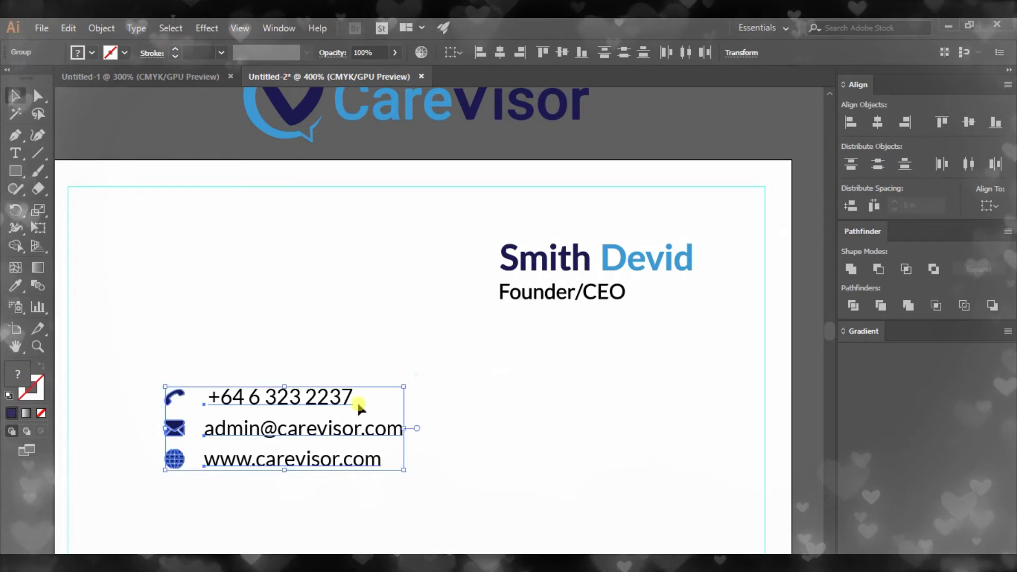
right_click(350, 417)
click(391, 291)
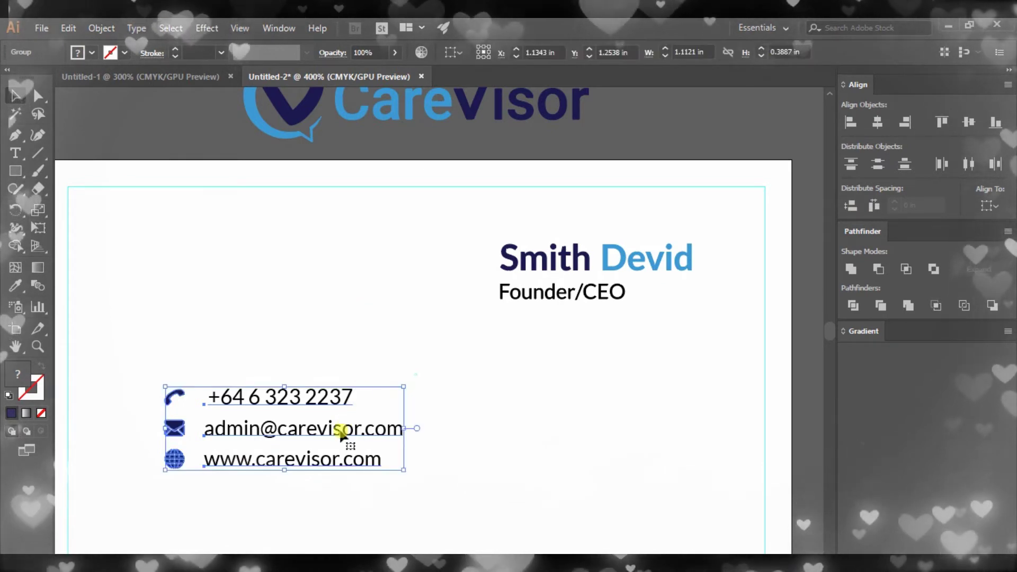
drag(345, 429, 666, 411)
Left-align the name, title and contact rows and nudge the name and title down
click(508, 335)
mouse_move(437, 220)
mouse_down()
mouse_move(554, 325)
mouse_move(579, 457)
mouse_up()
click(851, 122)
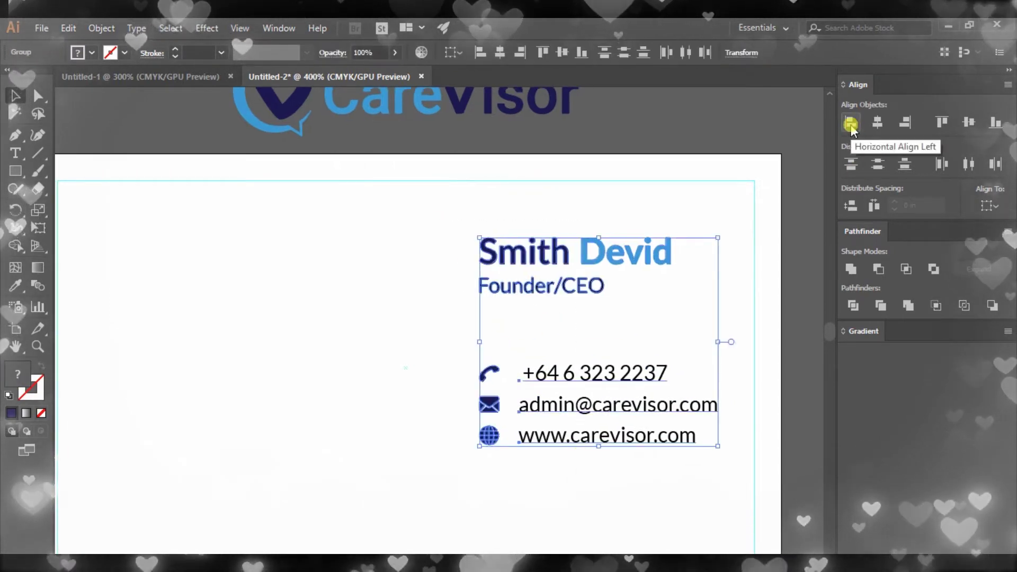
drag(584, 371, 540, 373)
click(530, 345)
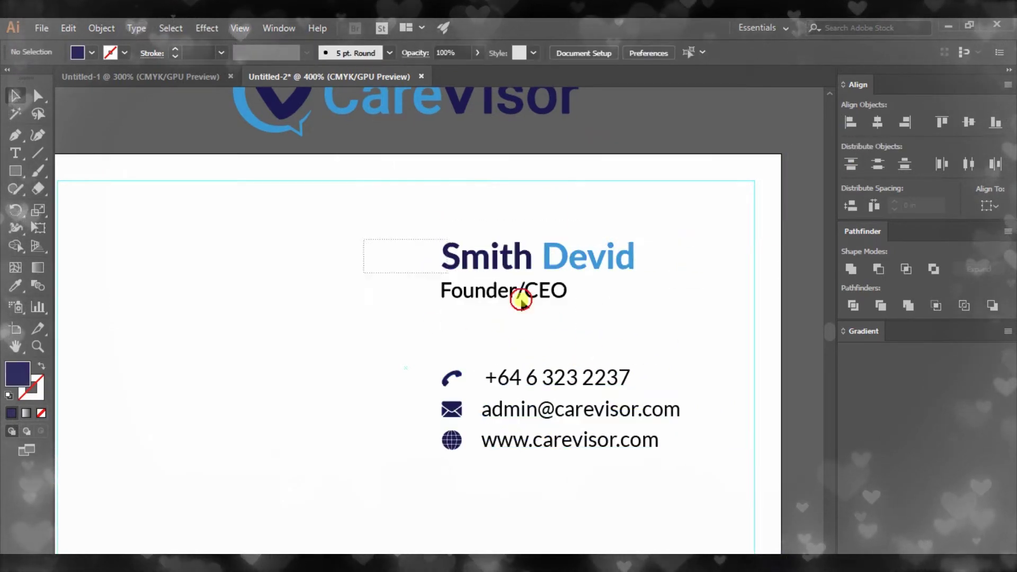
drag(363, 236, 580, 317)
key(shift+Down)
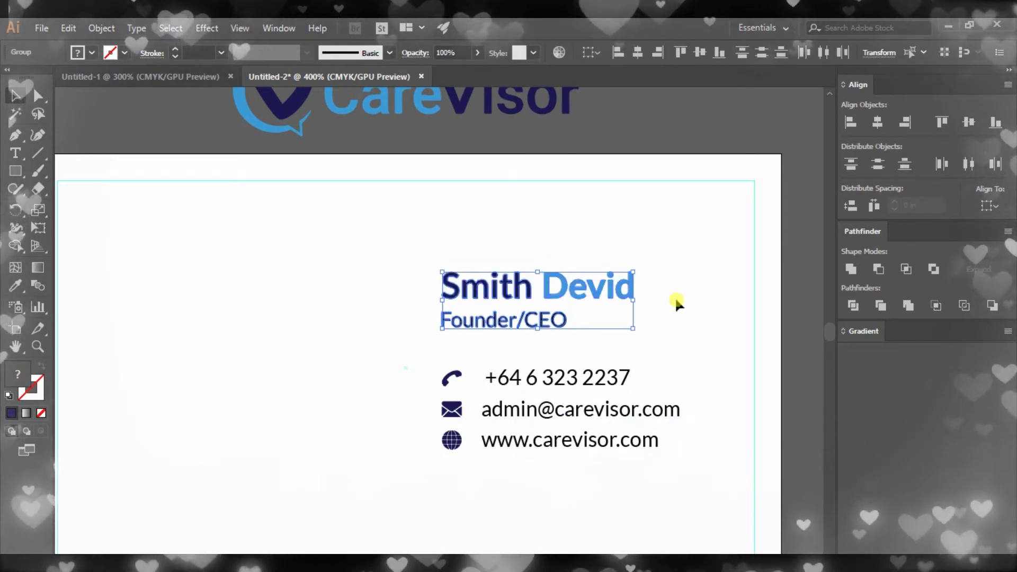
click(690, 294)
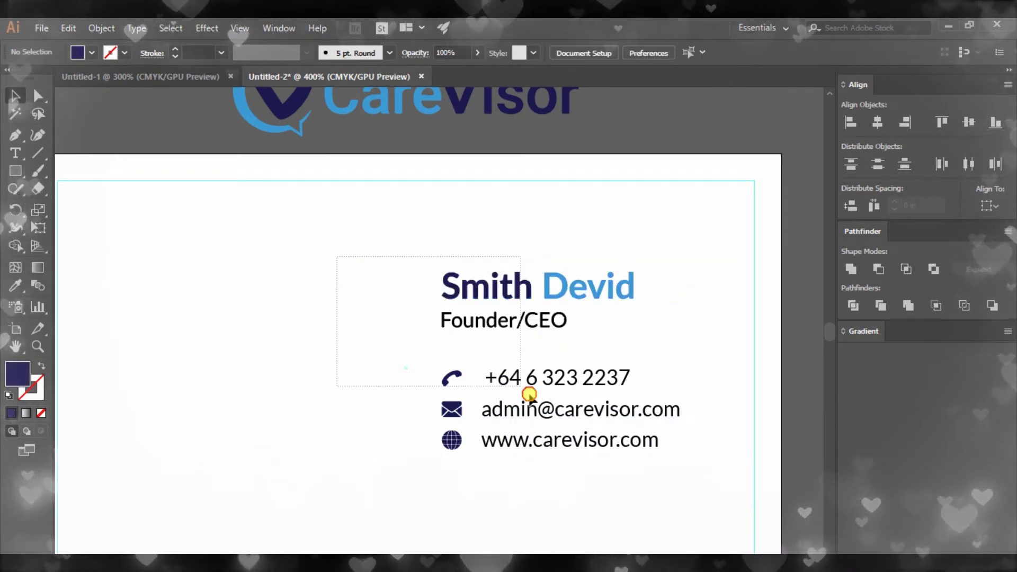
Ungroup the CareVisor logo and place a copy of its wordmark above the name
drag(566, 447, 567, 448)
key(ctrl+minus)
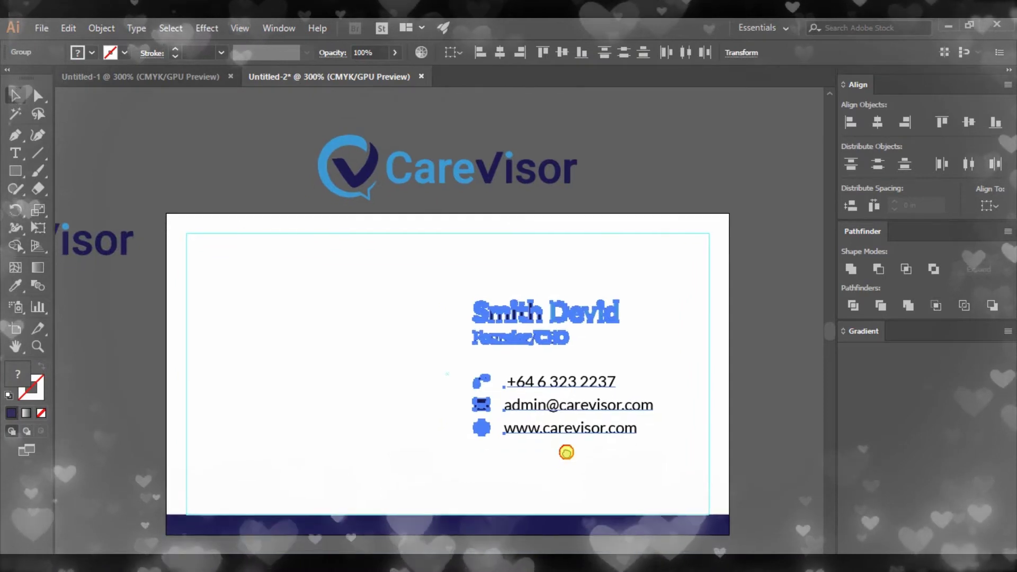
key(ctrl+equal)
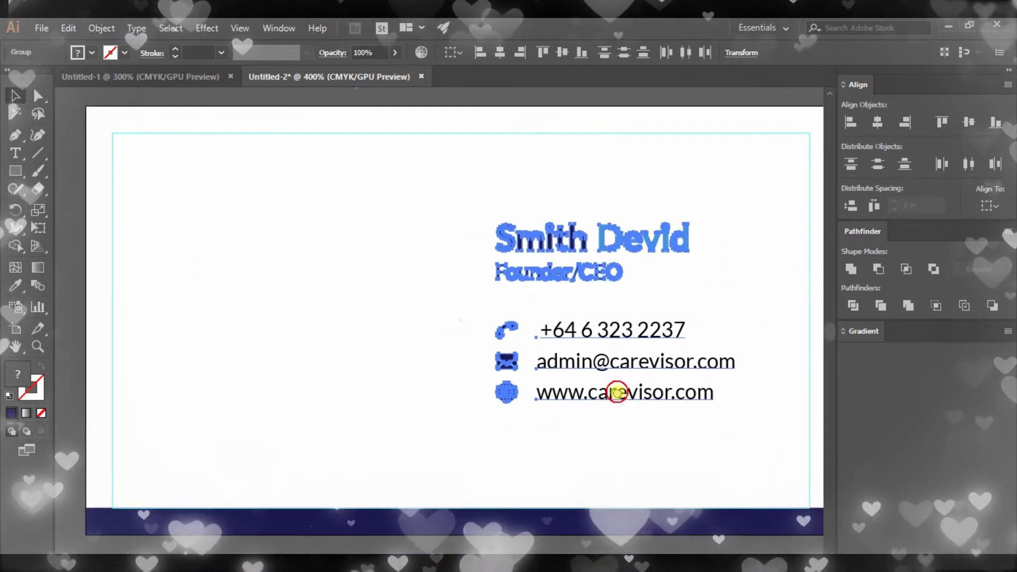
key(ctrl+minus)
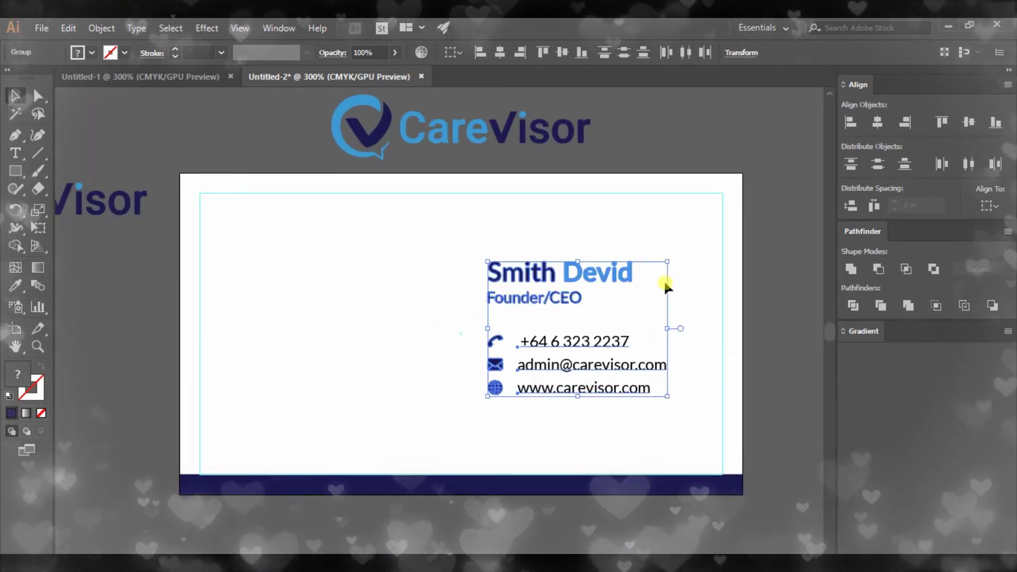
click(639, 205)
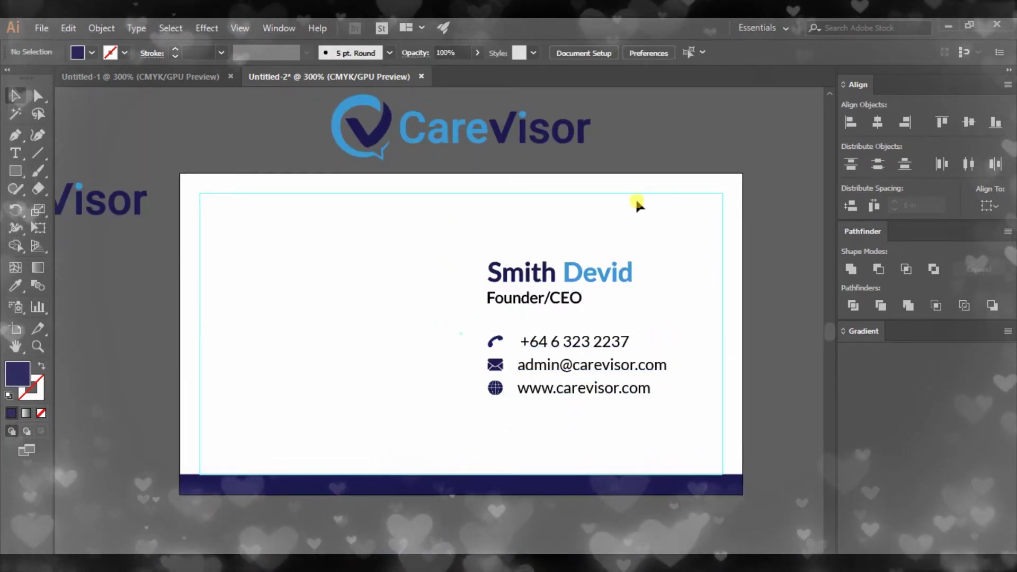
drag(524, 136, 519, 142)
right_click(518, 142)
click(563, 247)
click(636, 106)
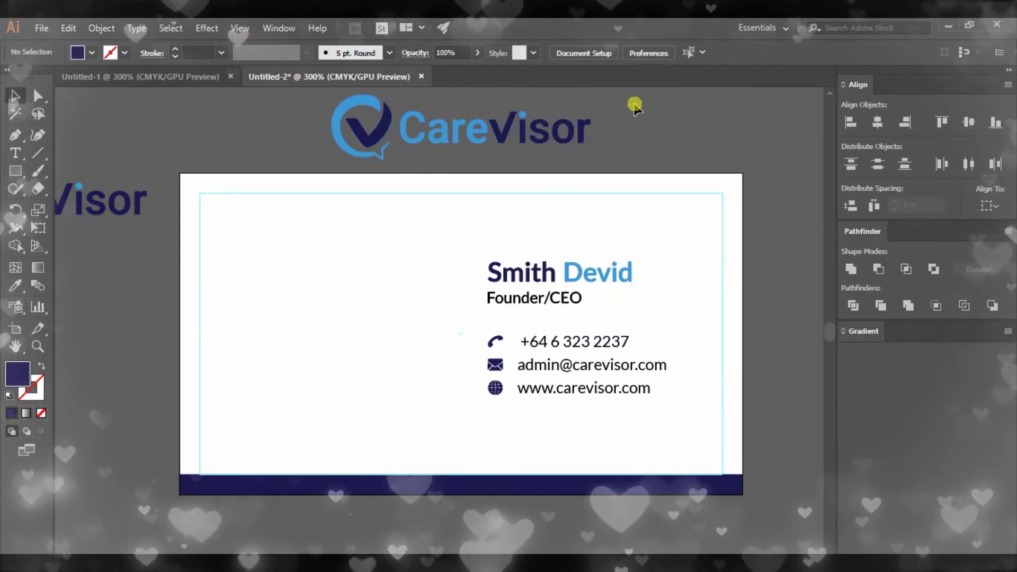
drag(448, 140, 530, 237)
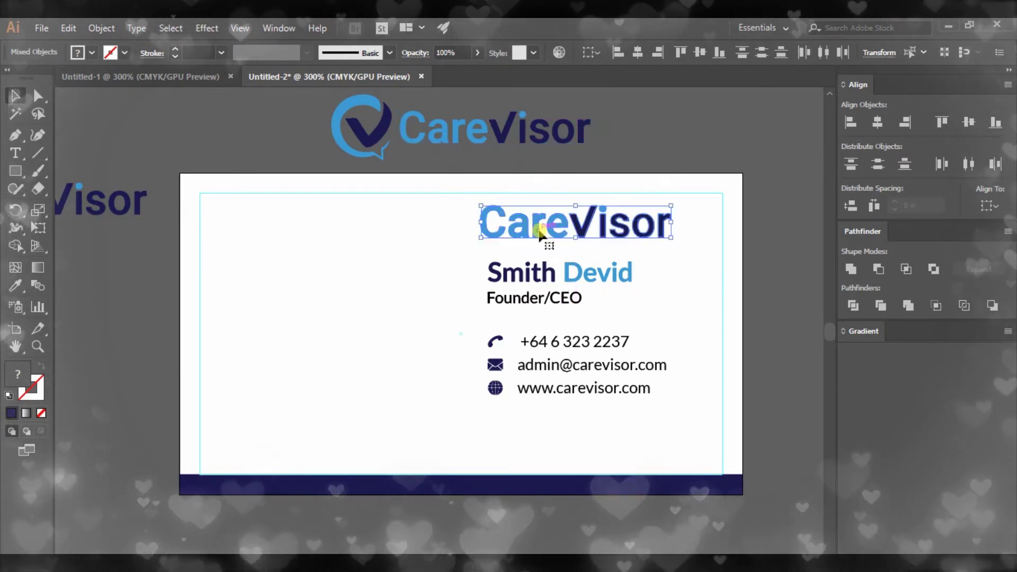
Group the wordmark letters, then left-align and evenly distribute the card's text items
right_click(540, 227)
click(554, 318)
click(438, 222)
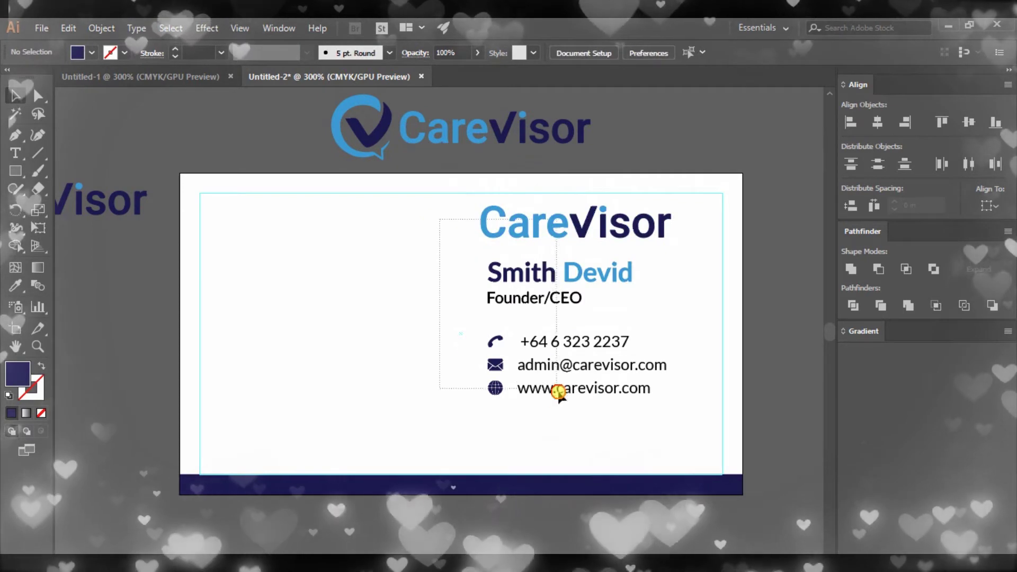
drag(558, 393, 563, 395)
click(854, 122)
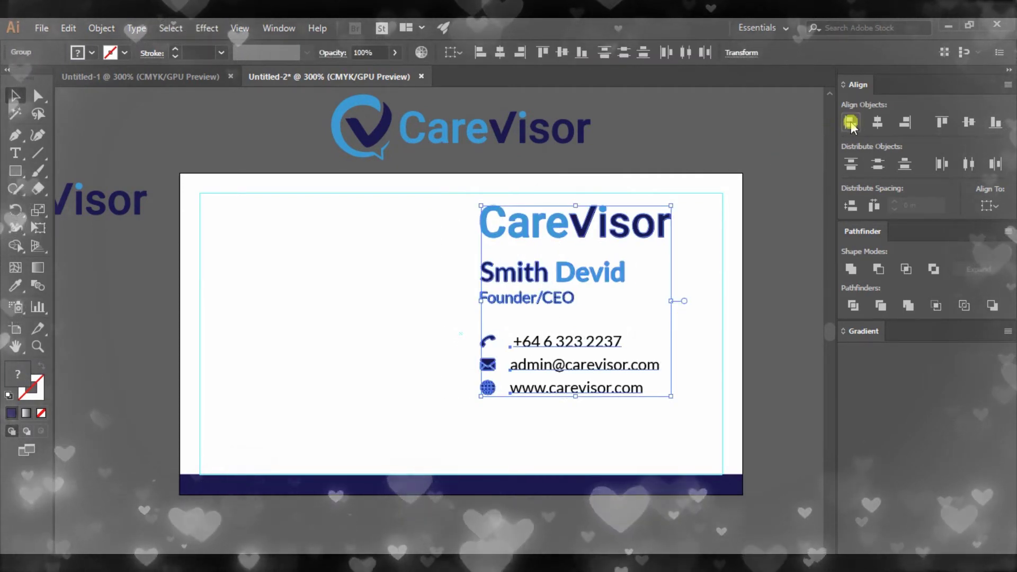
click(849, 207)
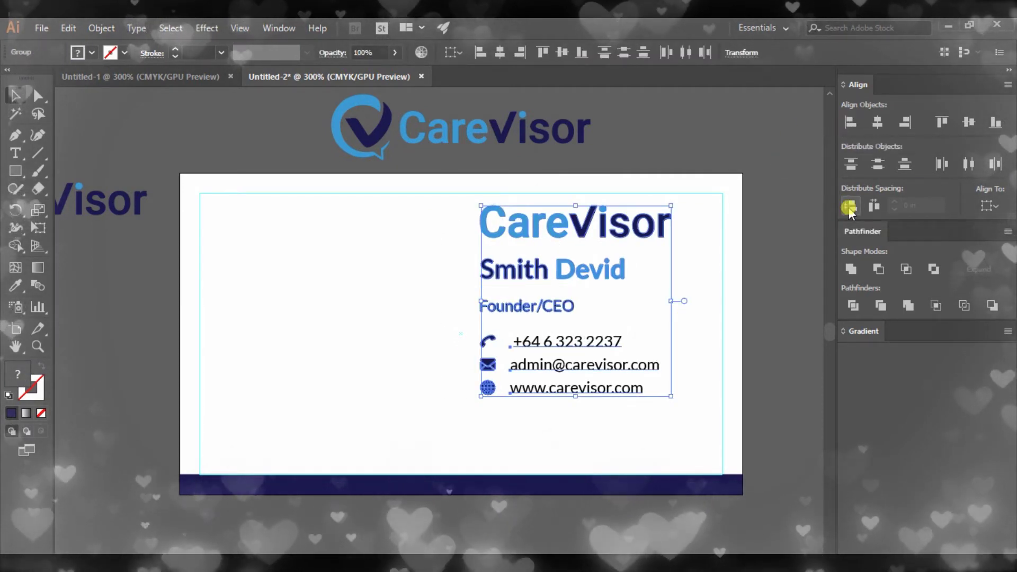
Group the name and job title, then redistribute spacing across all card text and icons
click(651, 260)
drag(650, 255, 568, 298)
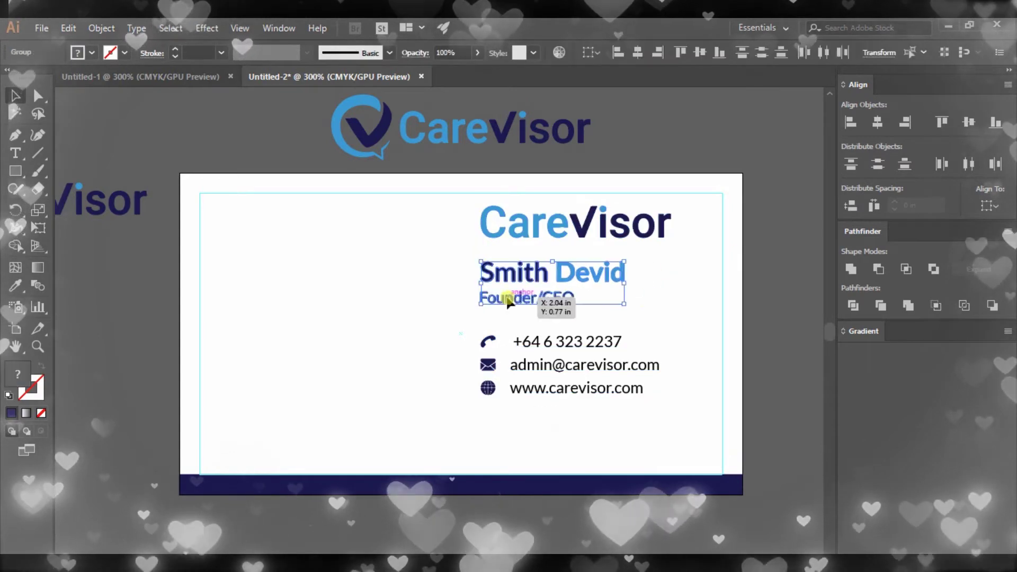
right_click(527, 307)
click(563, 392)
click(447, 217)
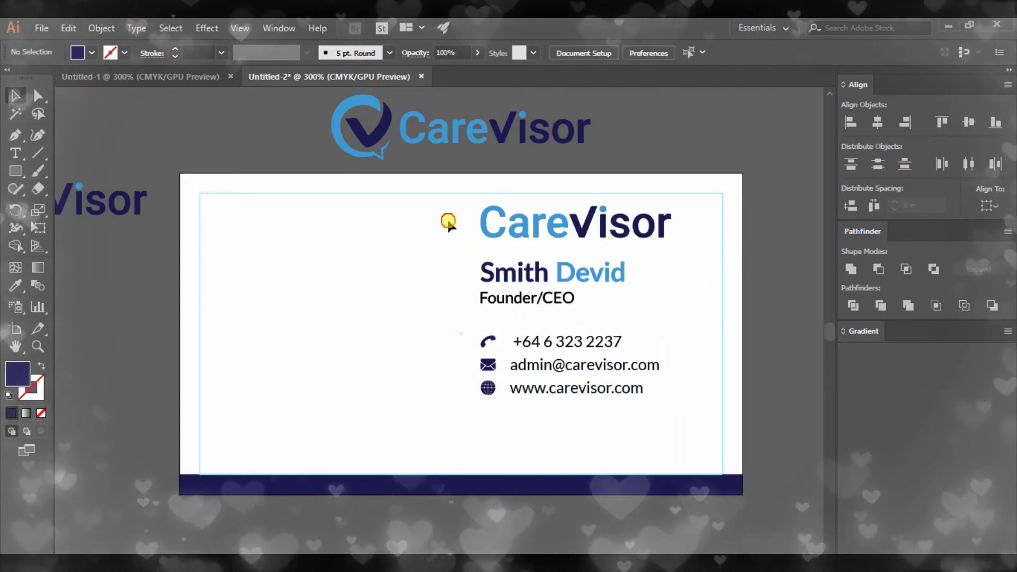
drag(448, 220, 551, 397)
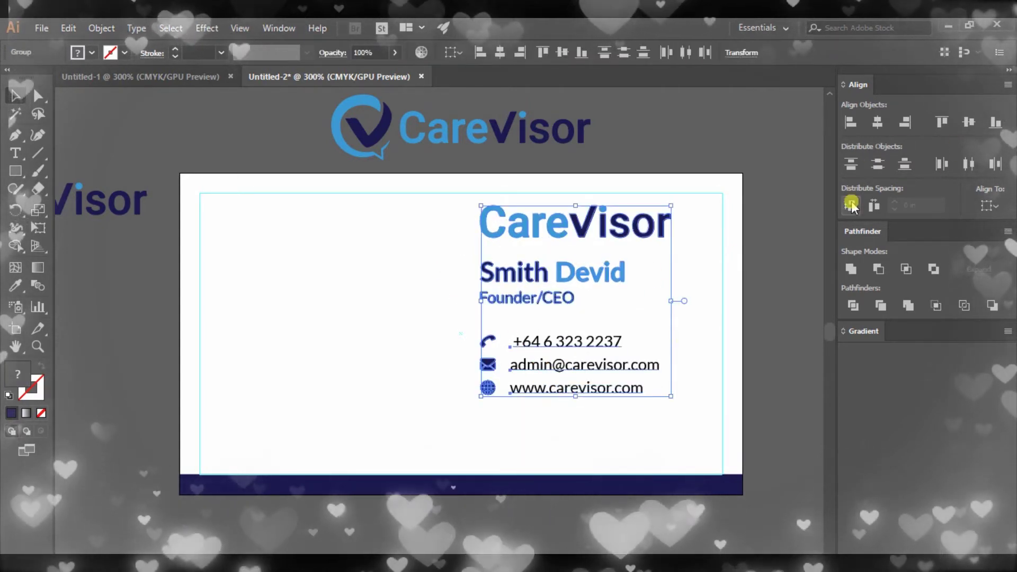
click(852, 205)
Set alignment to the artboard and vertically centre the text group on the card
click(694, 278)
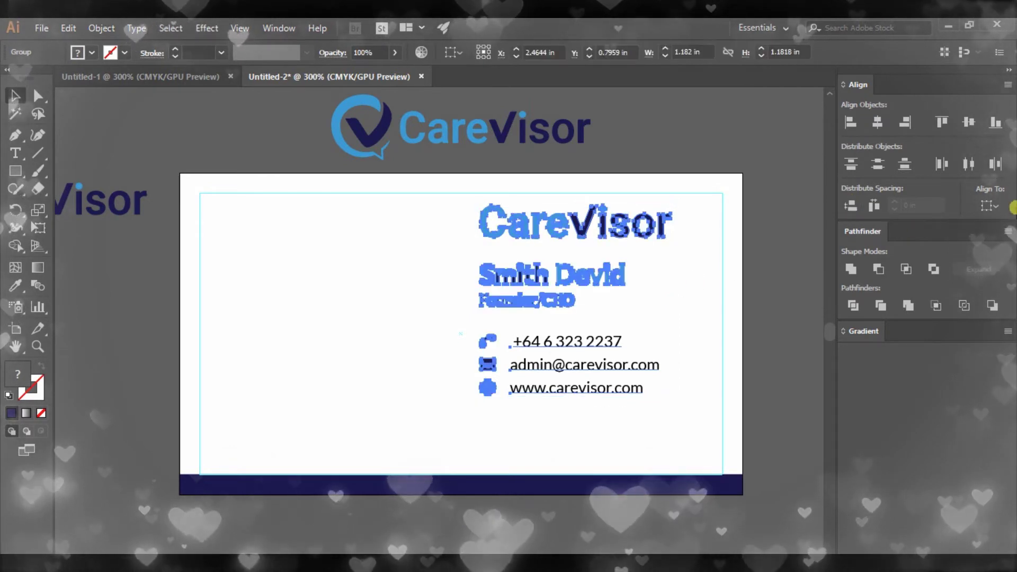
click(989, 206)
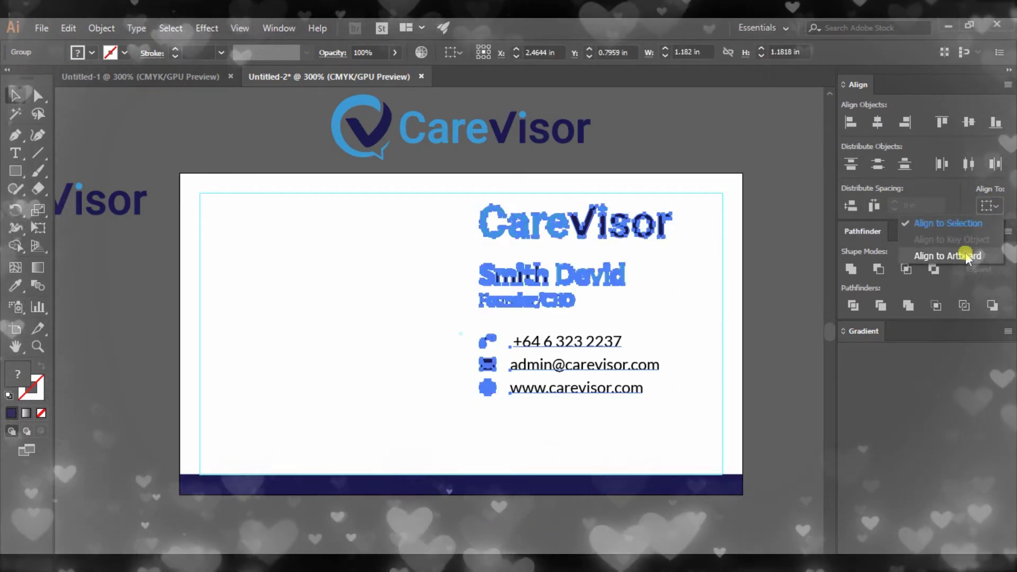
click(967, 256)
click(988, 206)
click(966, 255)
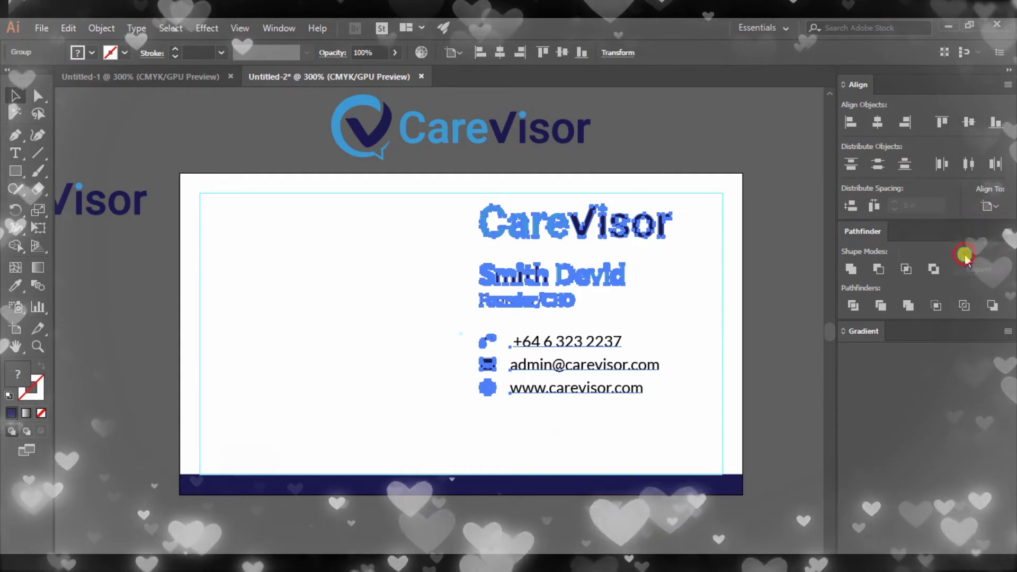
click(969, 122)
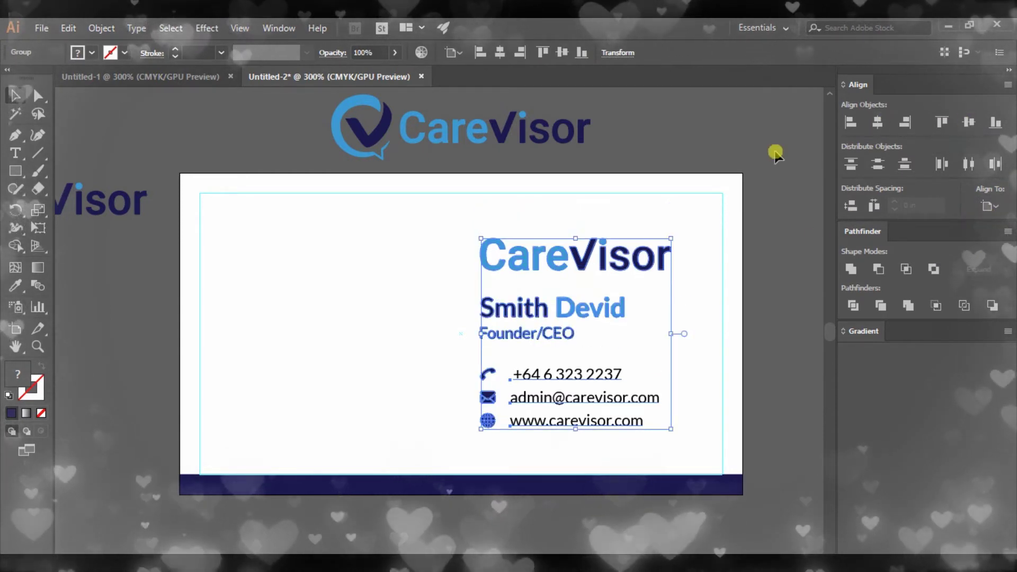
click(695, 147)
Copy the CareVisor logo mark onto the card left of the text and enlarge it
click(391, 152)
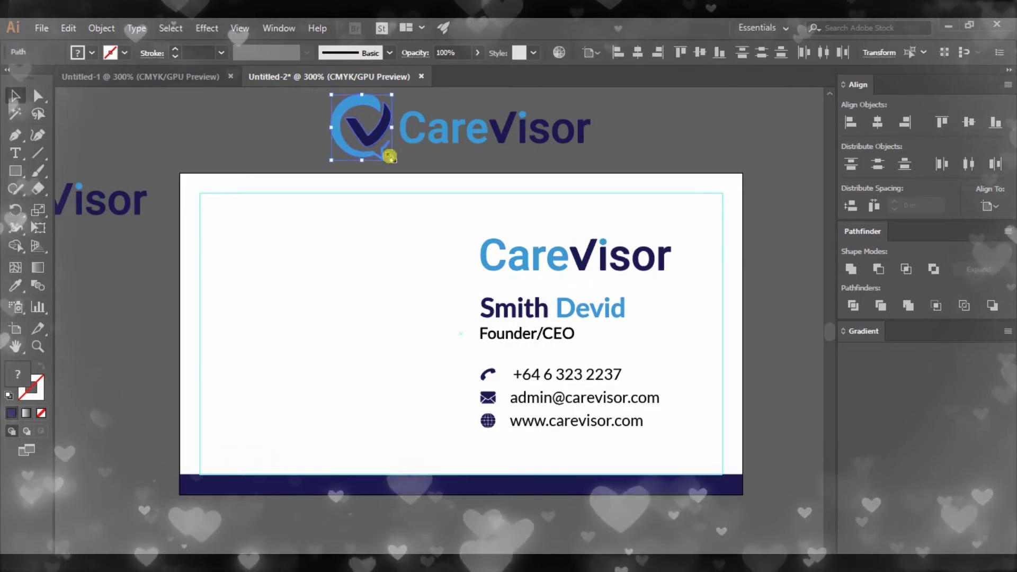
right_click(379, 127)
click(418, 216)
click(306, 127)
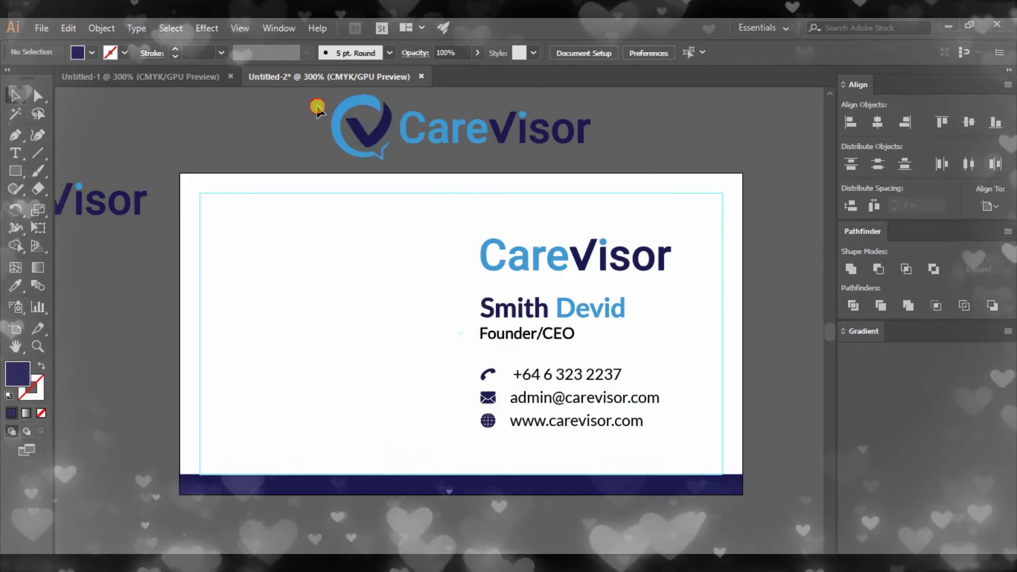
drag(377, 130, 380, 225)
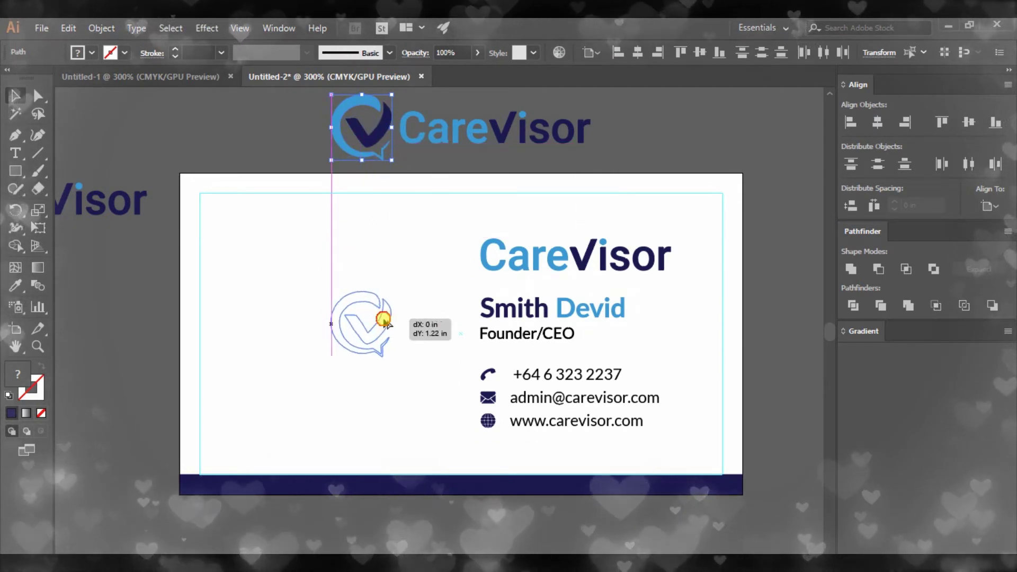
drag(380, 225, 385, 320)
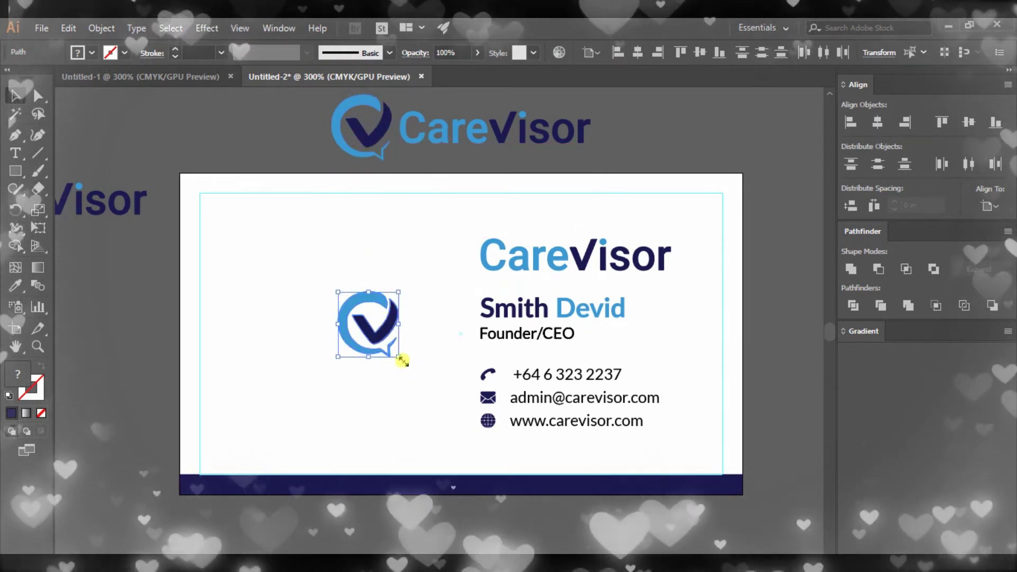
drag(401, 360, 441, 411)
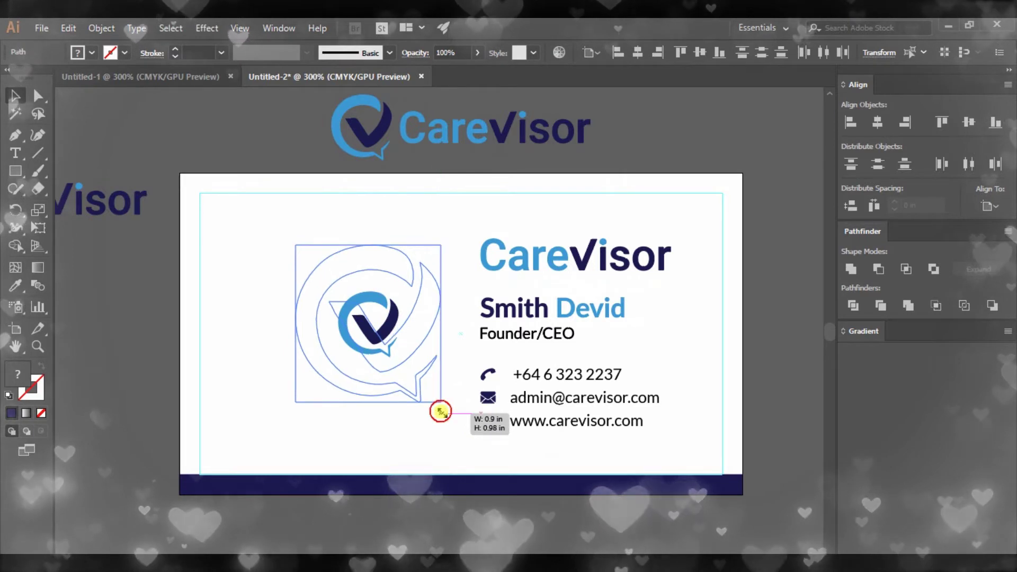
drag(440, 411, 433, 394)
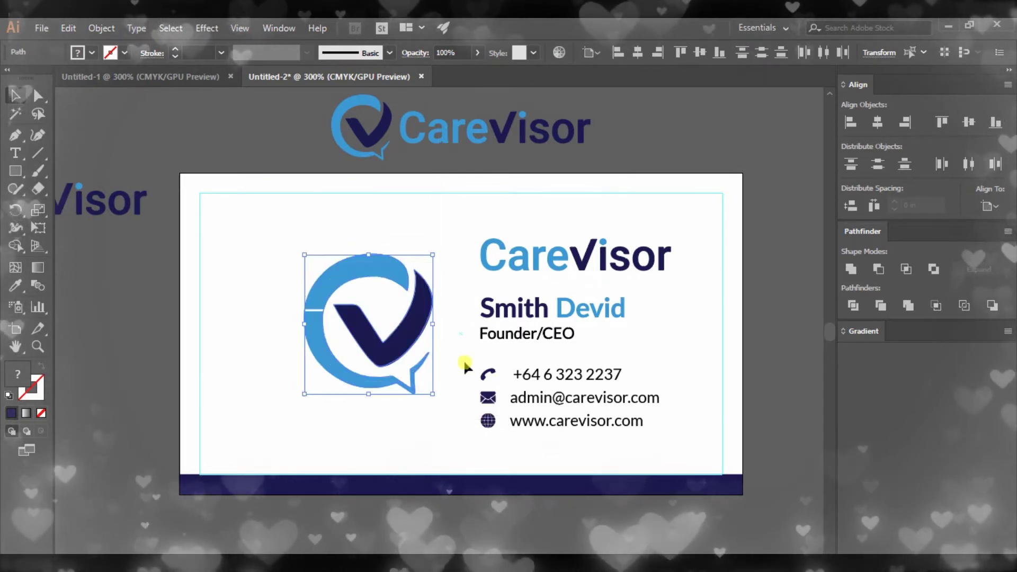
Delete the small white line from the enlarged logo mark
click(460, 328)
scroll(295, 295, up, 1)
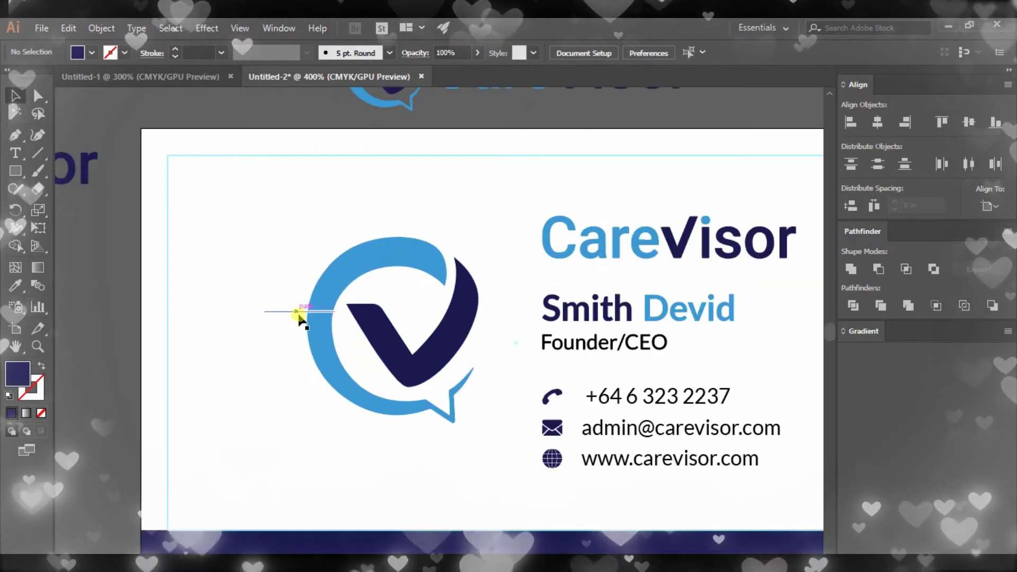
click(315, 311)
key(Delete)
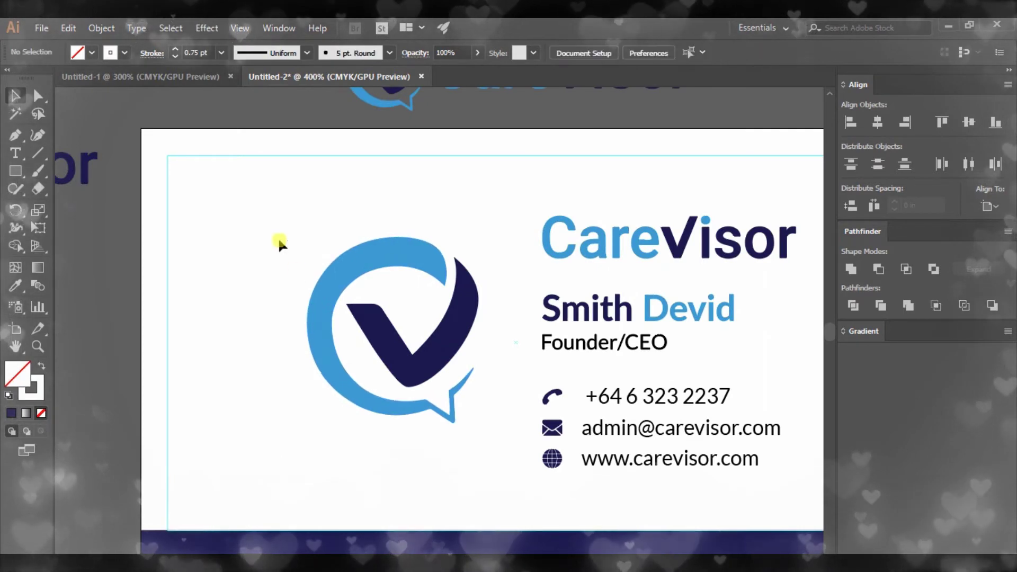
drag(473, 429, 497, 382)
scroll(481, 372, down, 2)
click(350, 279)
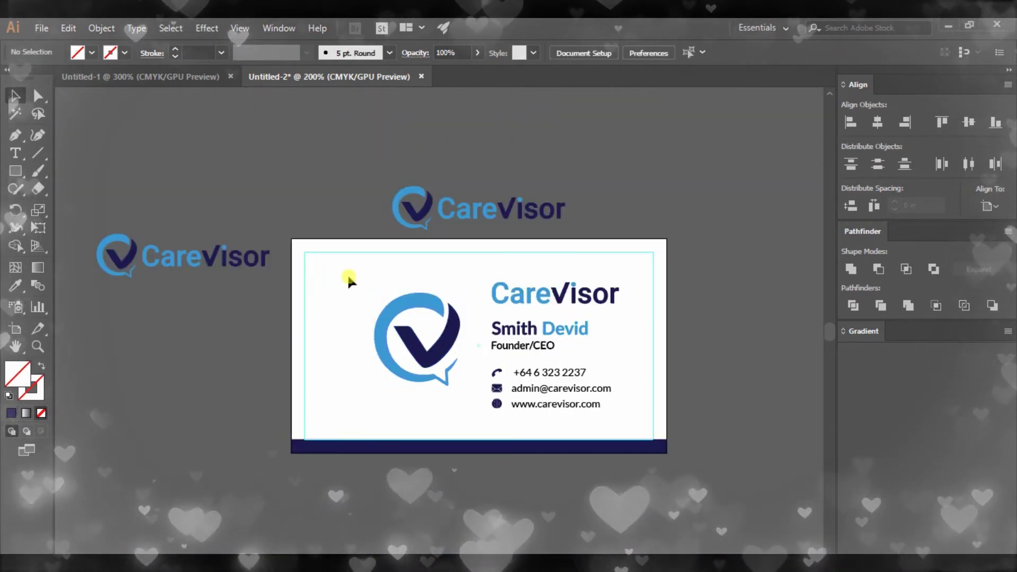
drag(446, 352, 452, 382)
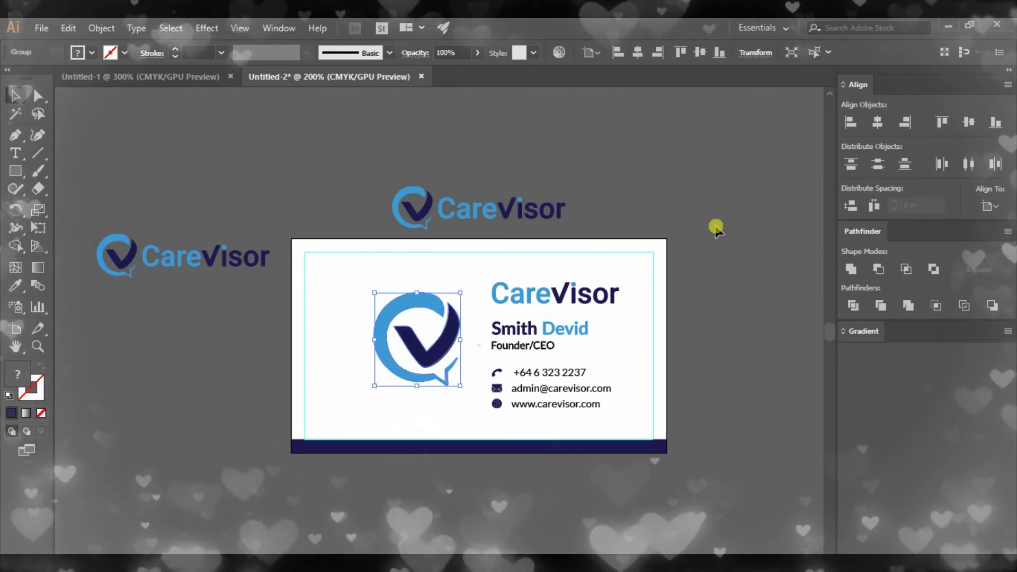
click(415, 277)
scroll(487, 359, up, 2)
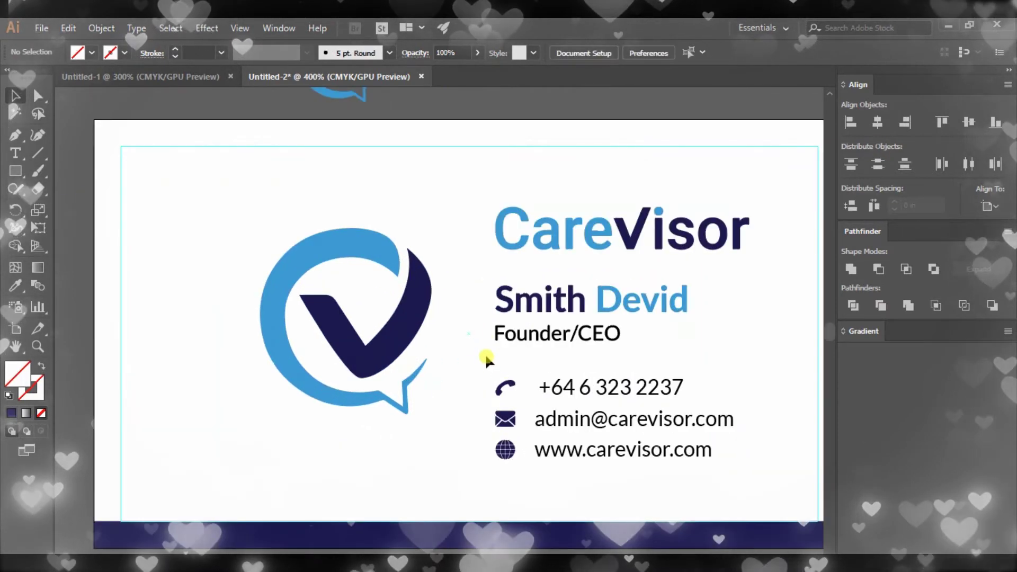
drag(498, 344, 492, 314)
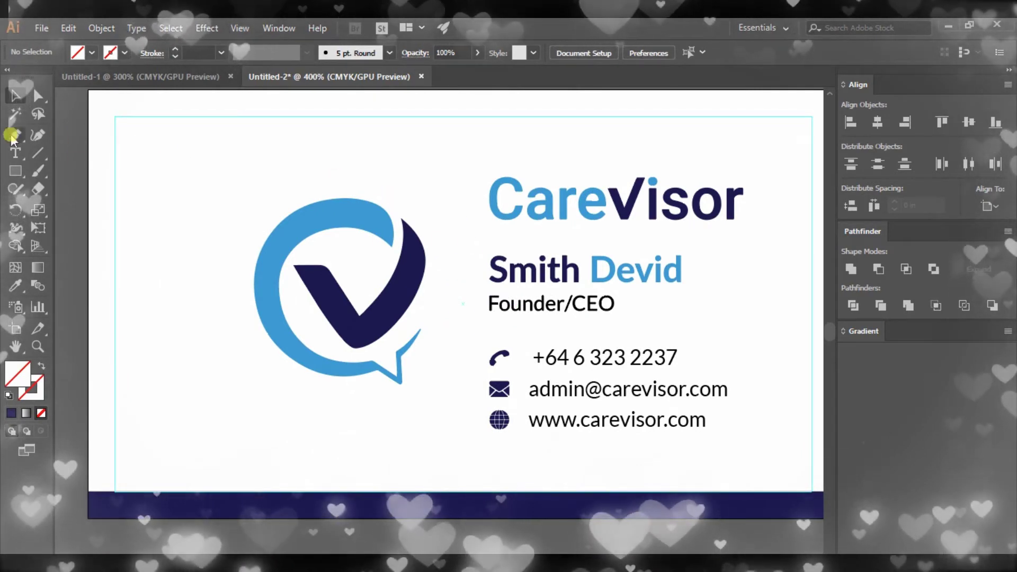
Draw a vertical divider between logo and text with a 2 pt black tapered stroke
click(38, 153)
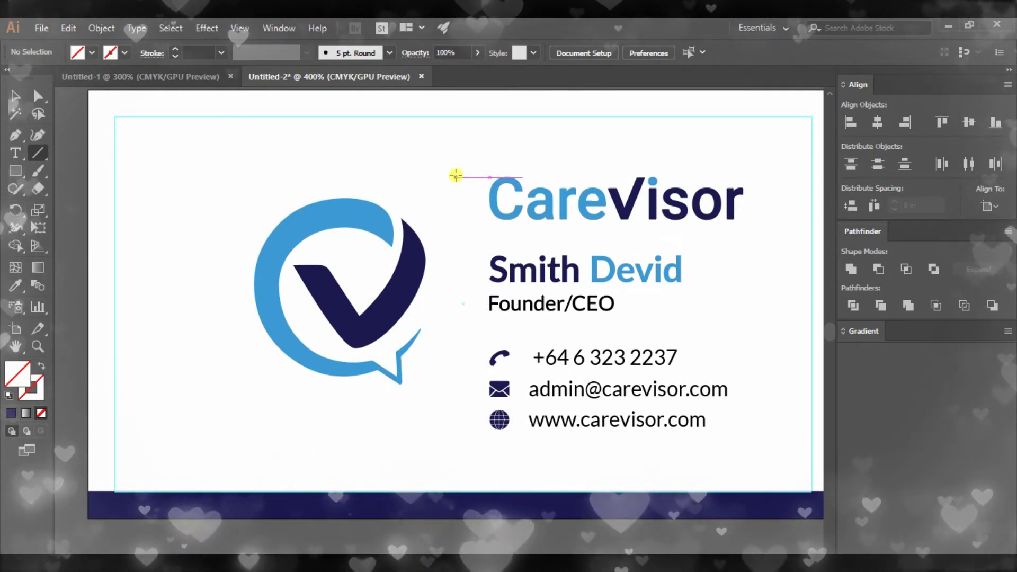
drag(455, 175, 470, 436)
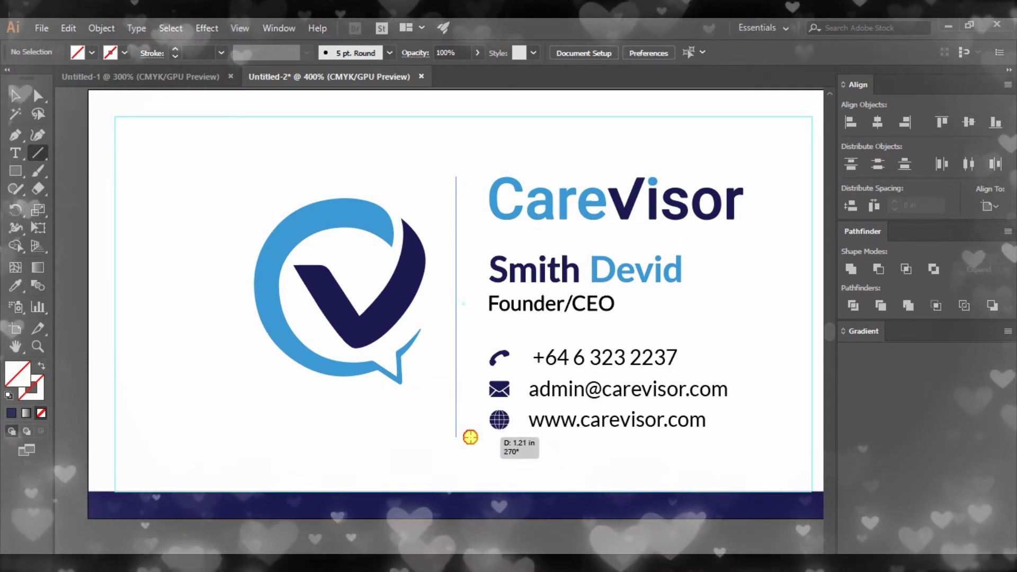
click(222, 54)
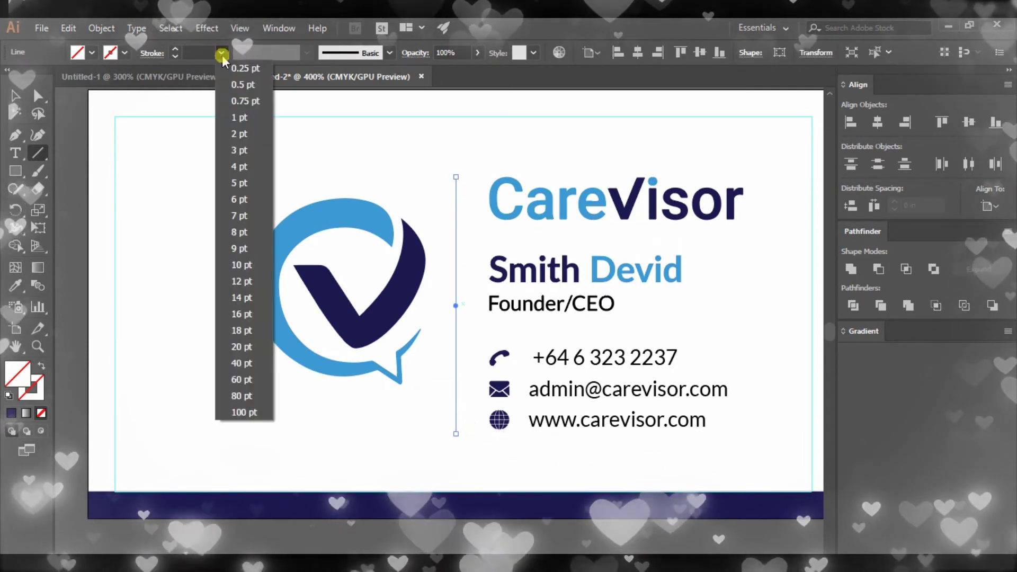
click(239, 133)
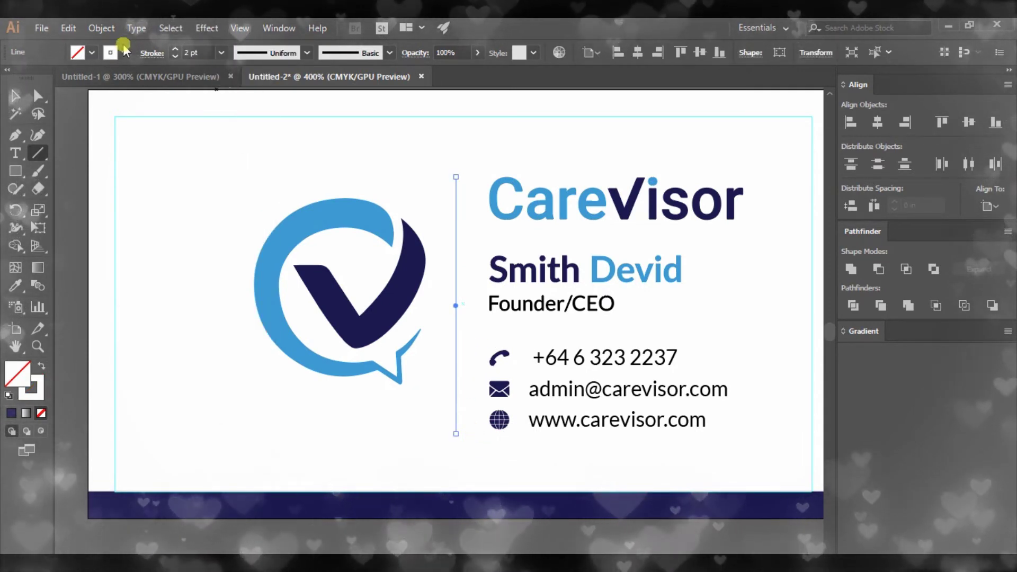
click(125, 52)
click(44, 79)
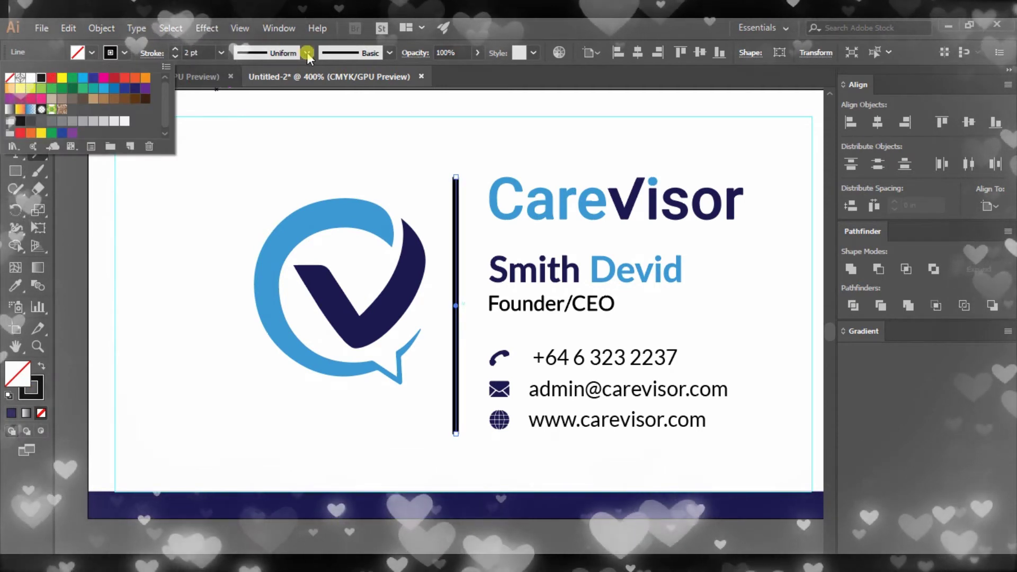
click(307, 53)
click(299, 104)
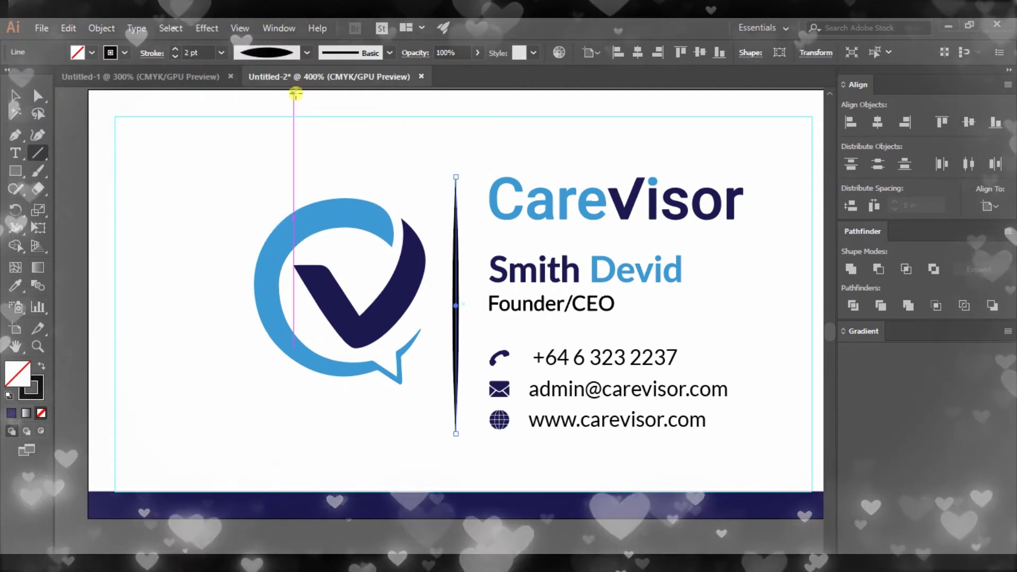
click(305, 52)
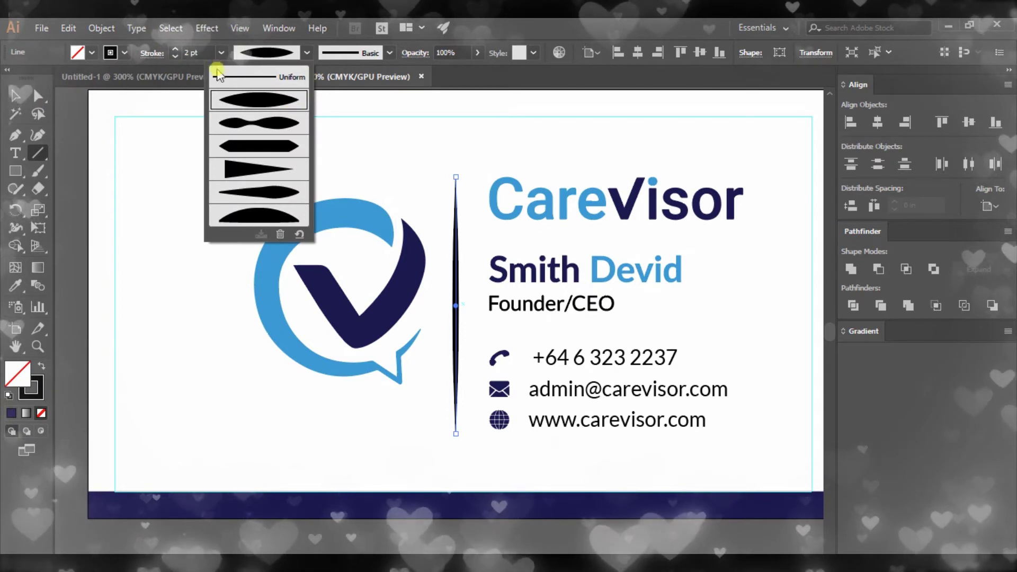
click(222, 53)
click(244, 118)
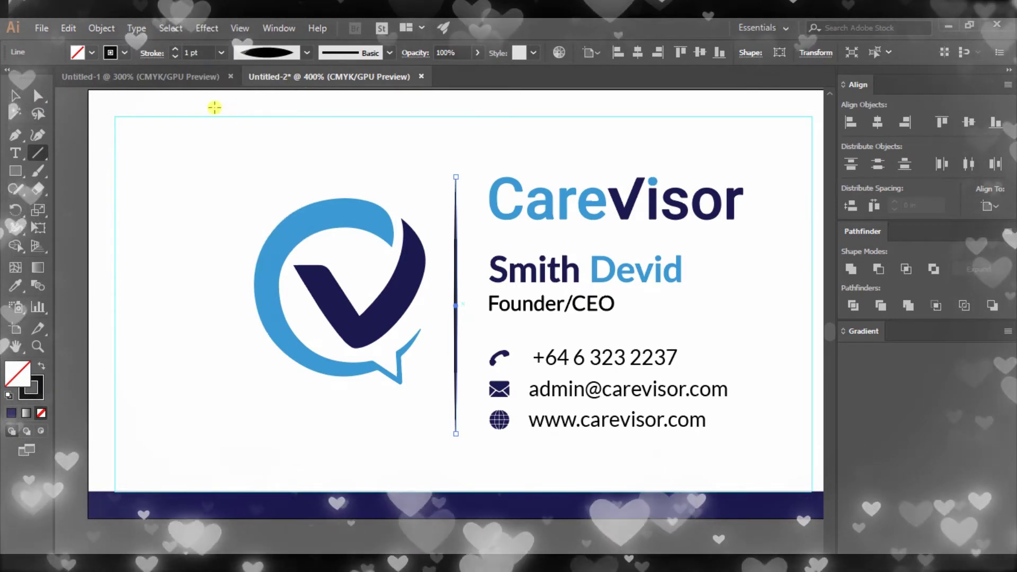
click(221, 53)
click(244, 137)
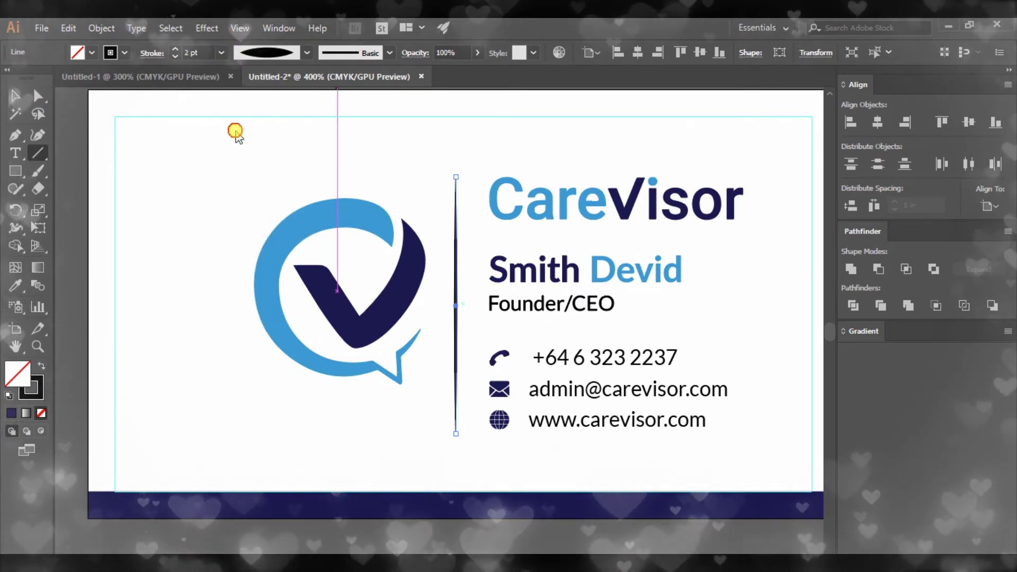
Expand the divider's tapered stroke into a filled shape
right_click(449, 215)
click(402, 195)
drag(432, 165, 457, 221)
click(96, 30)
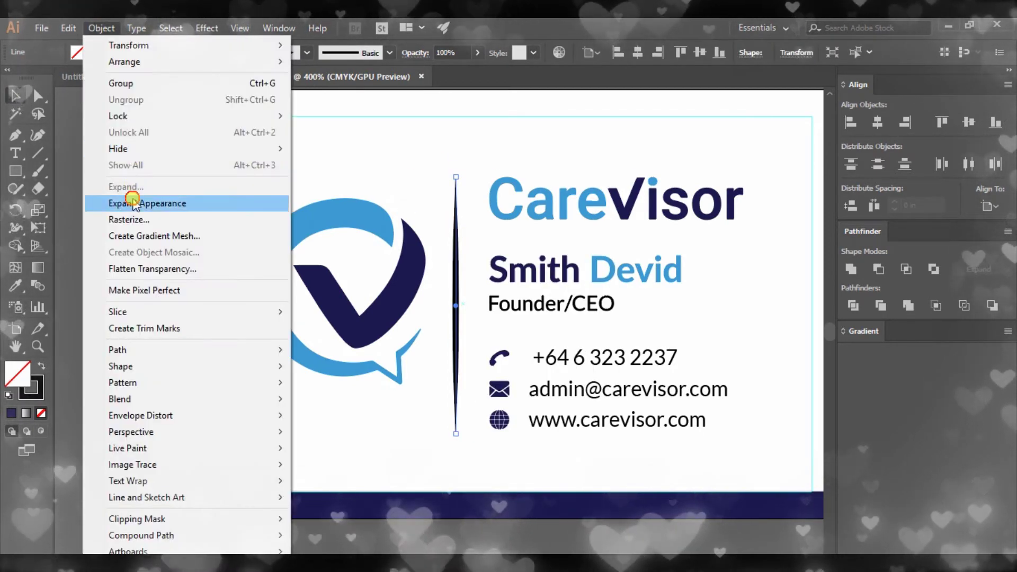
click(133, 200)
Fill the divider with the V's dark navy using the Eyedropper
click(480, 328)
click(451, 279)
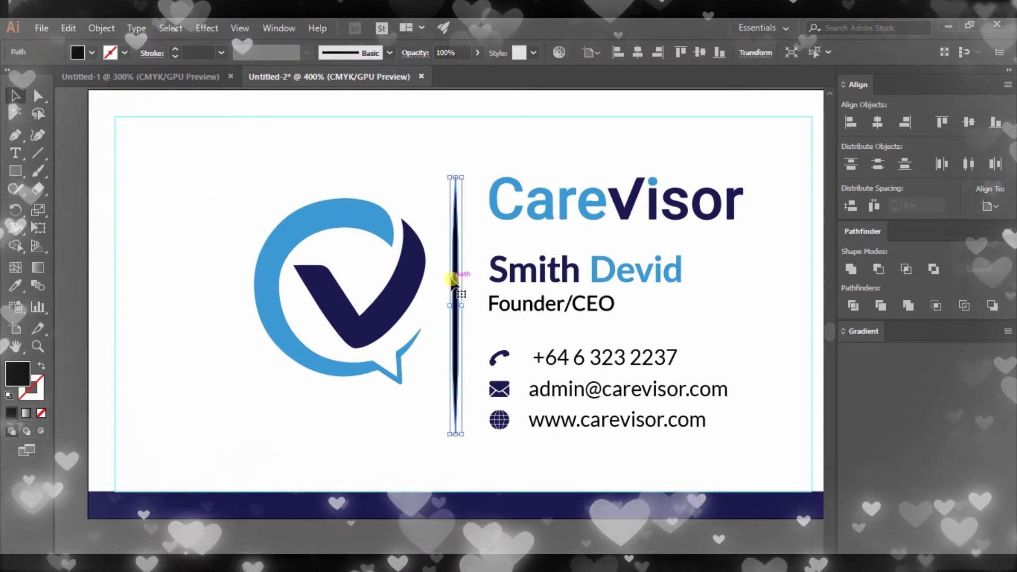
click(405, 256)
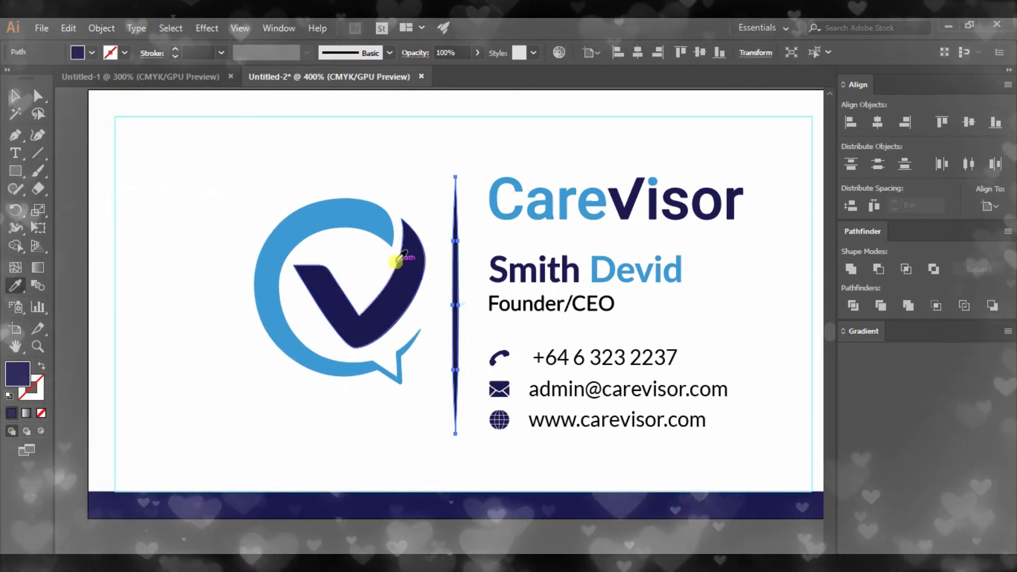
click(15, 96)
click(415, 167)
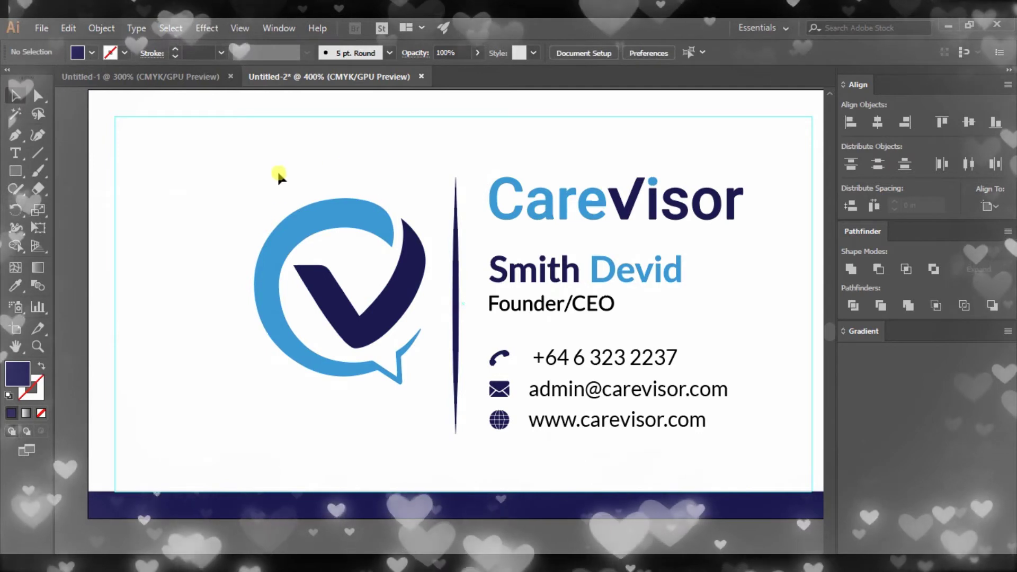
drag(278, 170, 414, 373)
click(461, 171)
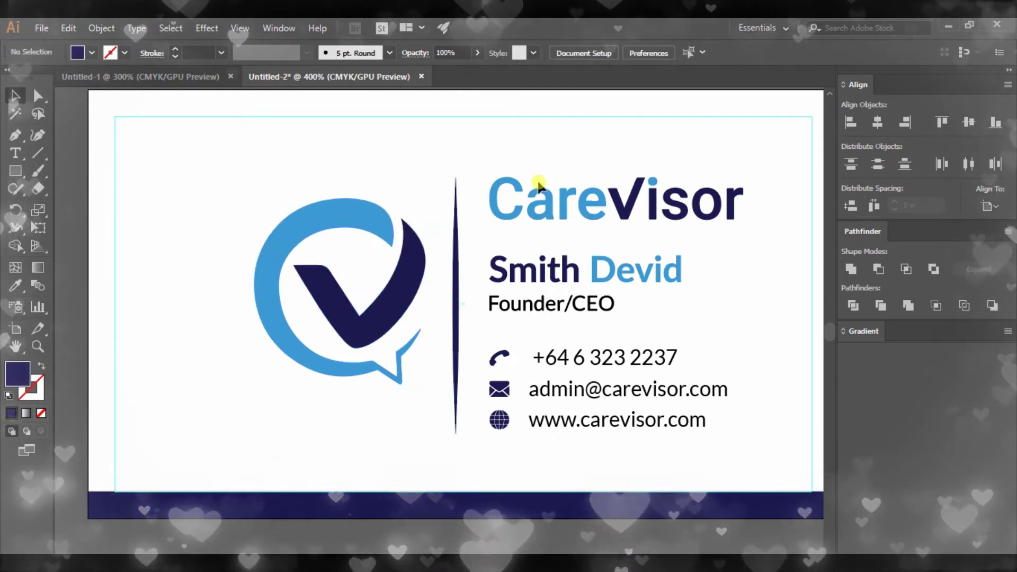
Vertically centre the logo with the text, even their spacing, and group them
drag(514, 258, 514, 258)
drag(218, 154, 527, 386)
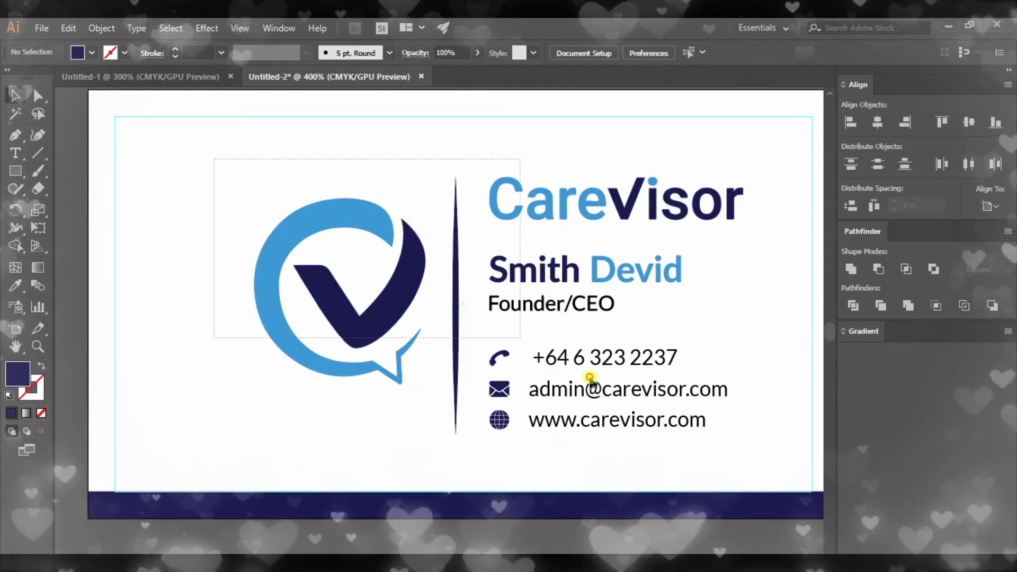
click(969, 123)
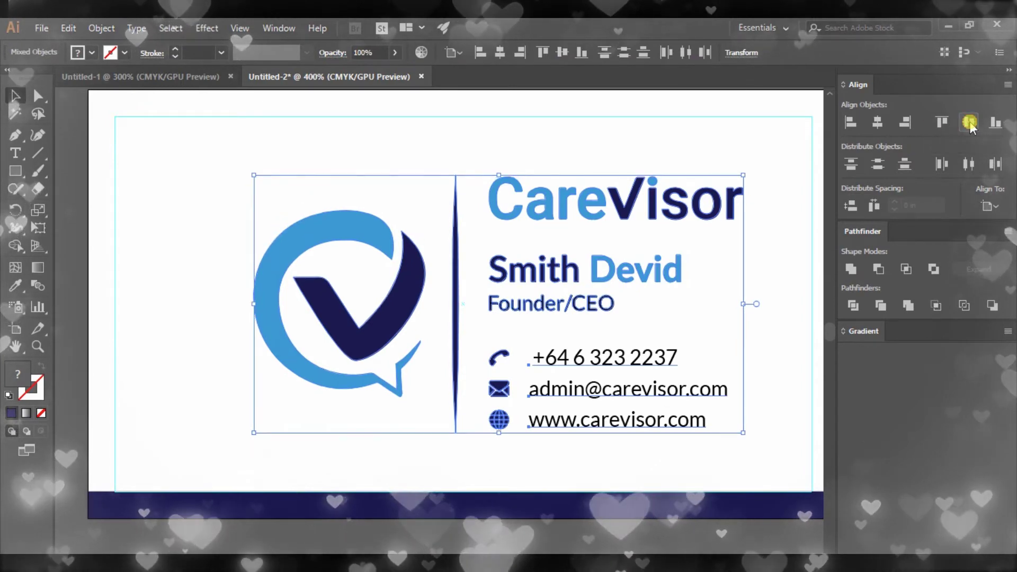
click(873, 205)
key(ctrl+z)
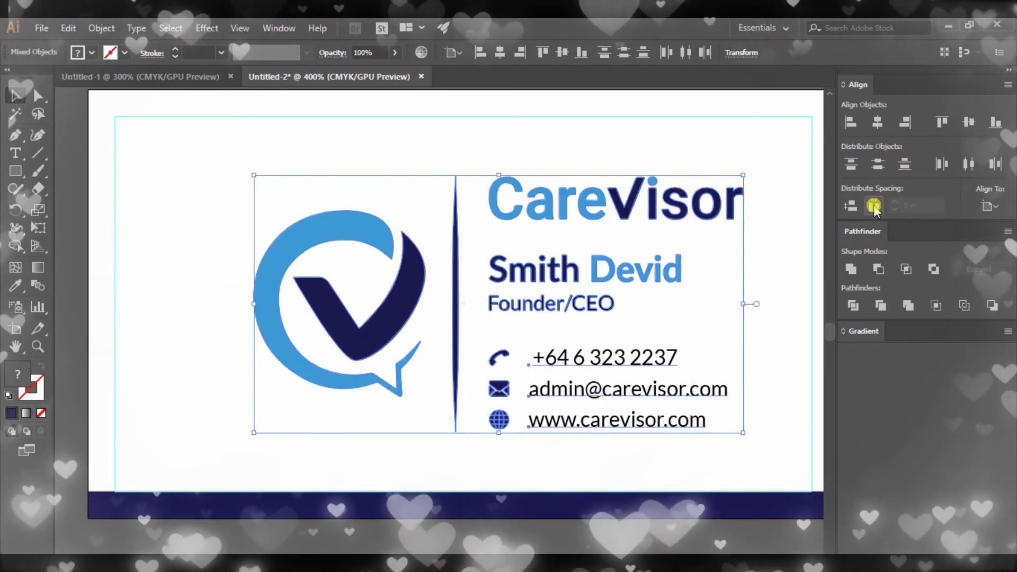
click(988, 206)
click(954, 223)
click(875, 207)
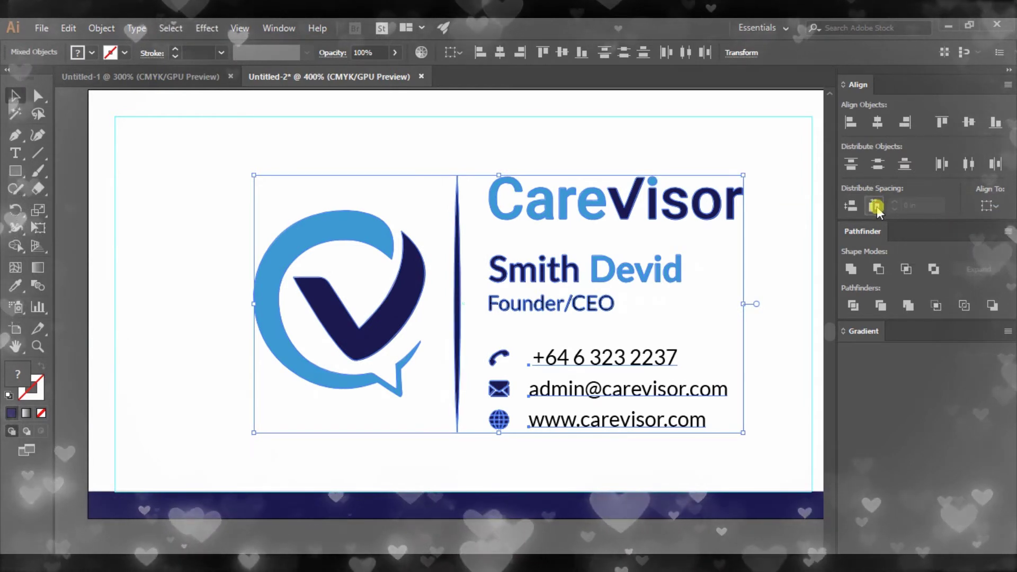
key(ctrl+g)
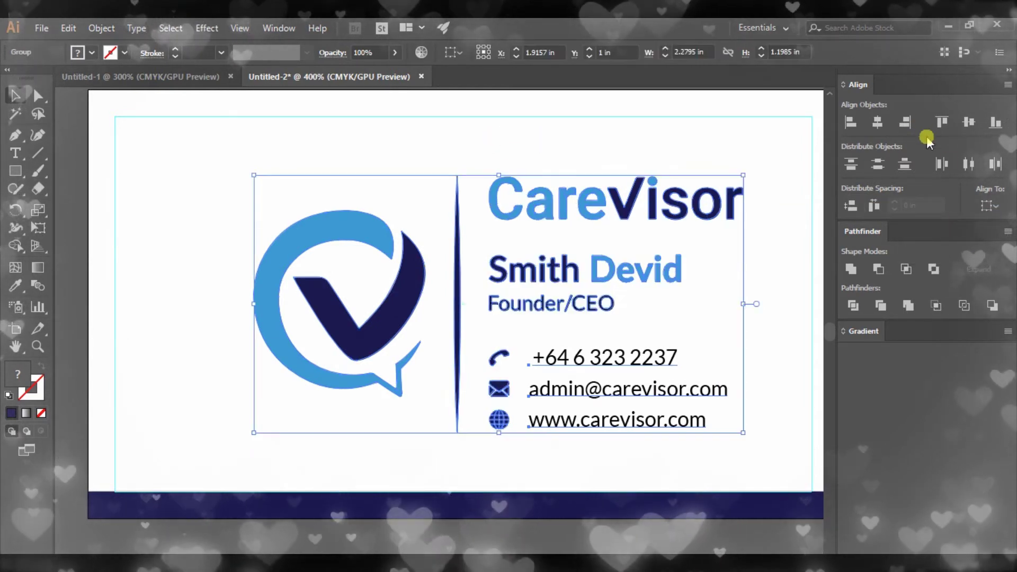
Centre the logo-and-text group horizontally on the artboard
click(987, 207)
click(948, 256)
click(877, 122)
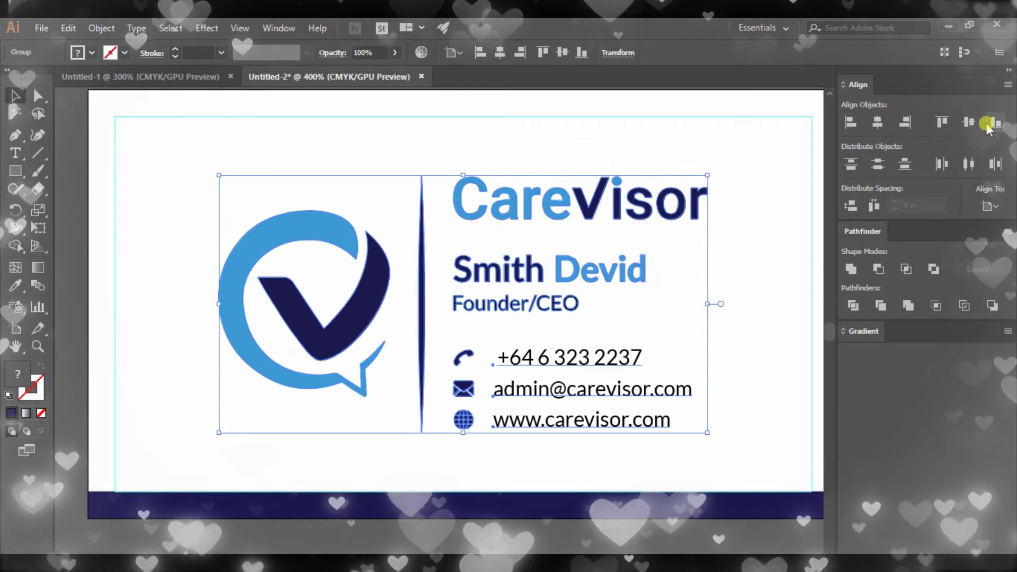
click(967, 123)
click(789, 222)
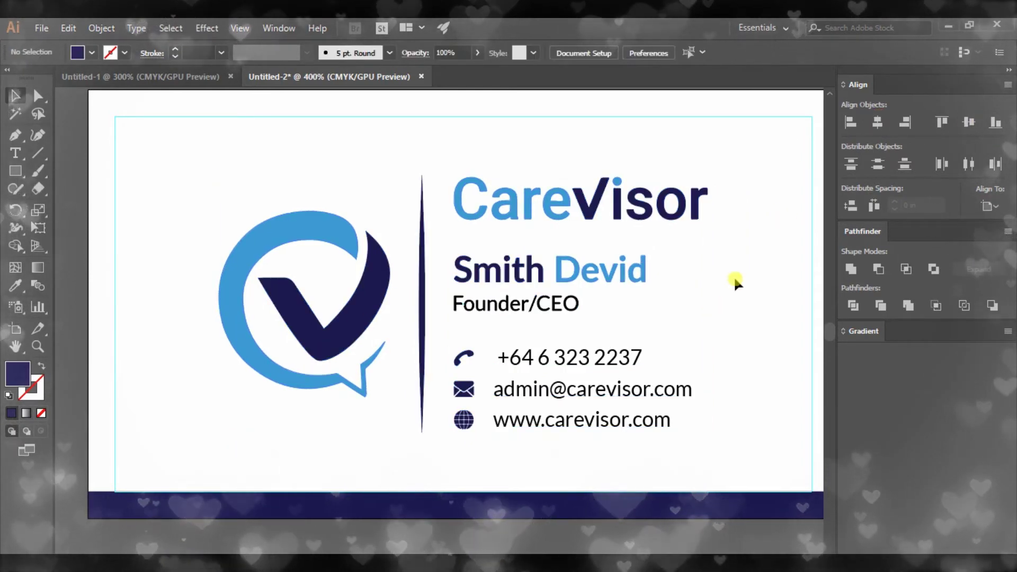
key(ctrl+minus)
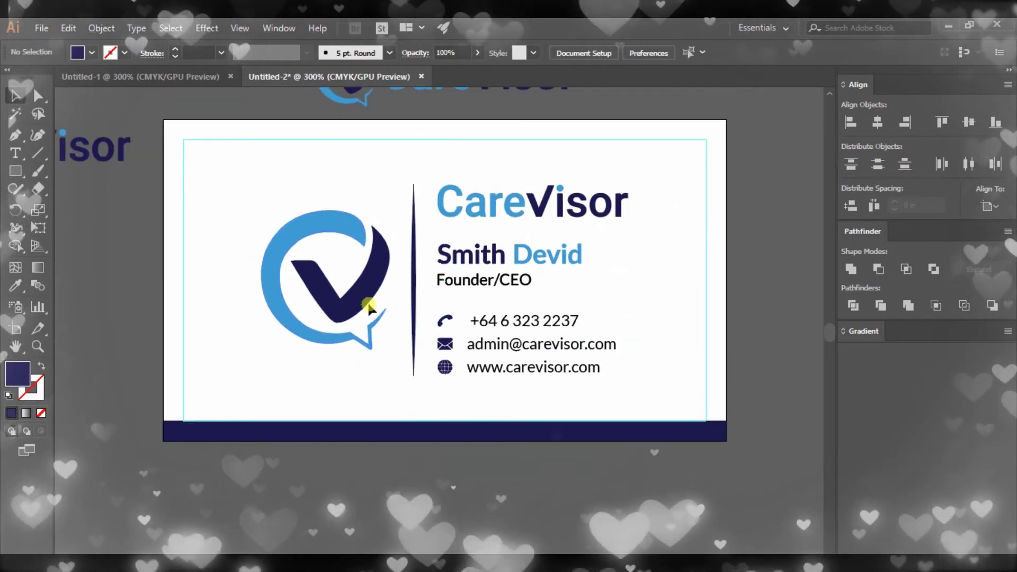
Draw a thin rectangle across the bottom bar, rotate it diagonally and centre it horizontally
drag(15, 170, 72, 174)
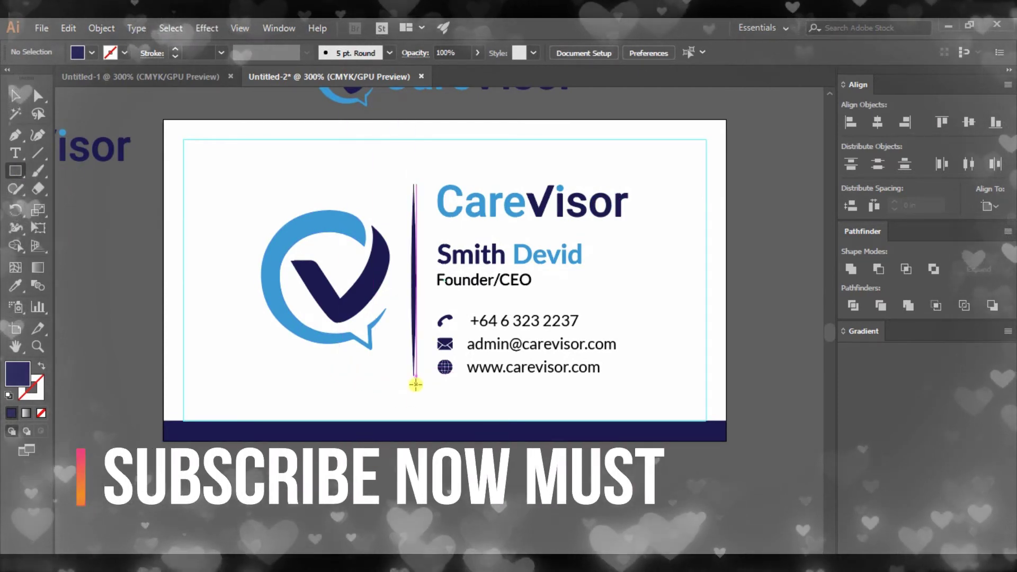
drag(433, 386, 447, 465)
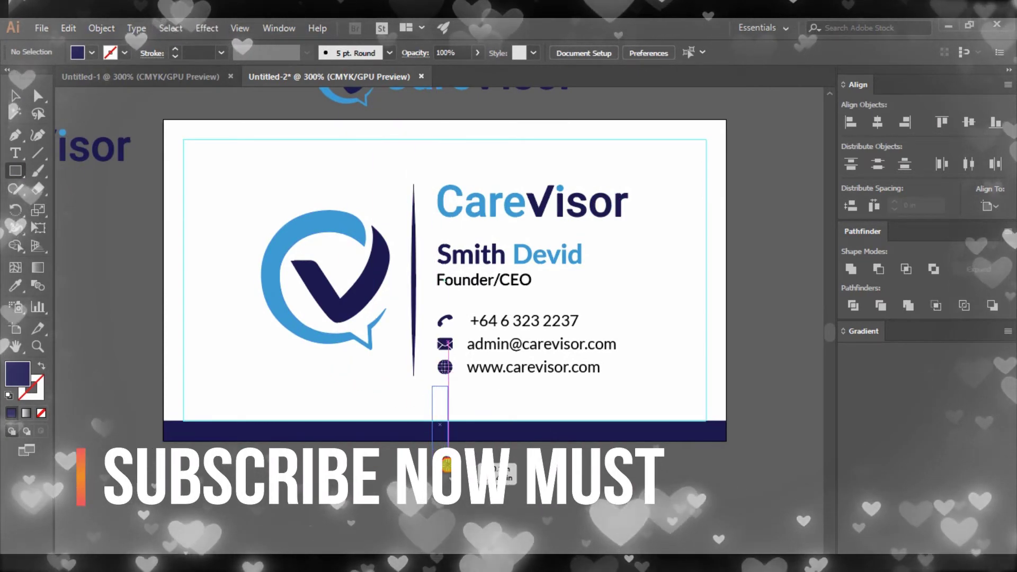
drag(446, 464, 449, 469)
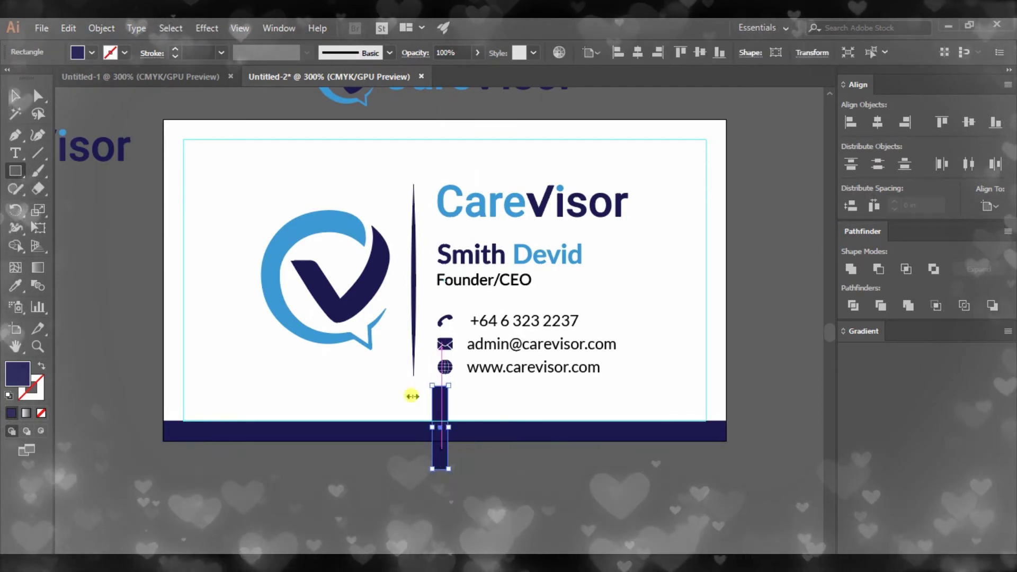
click(15, 96)
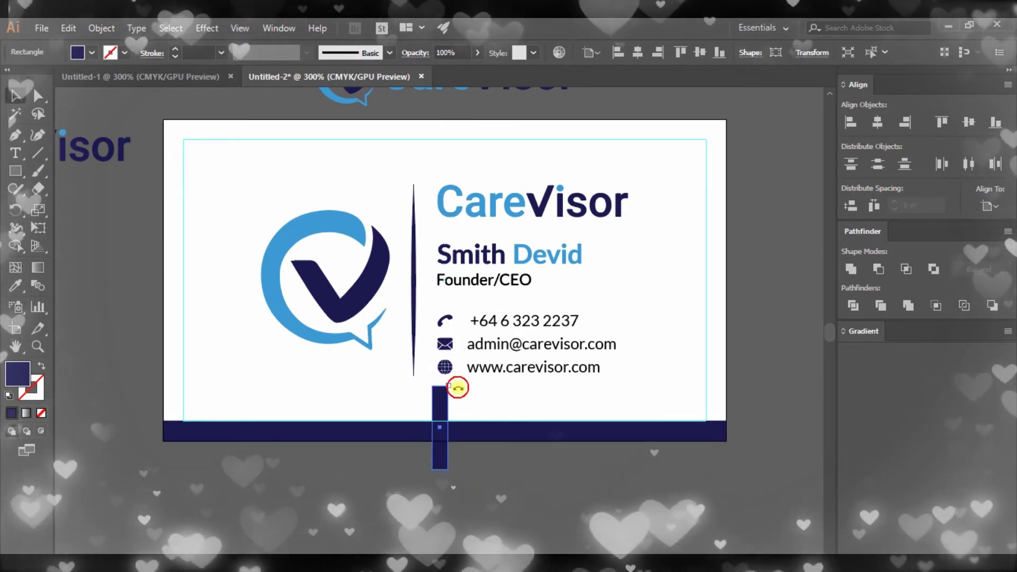
drag(457, 387, 477, 409)
click(362, 401)
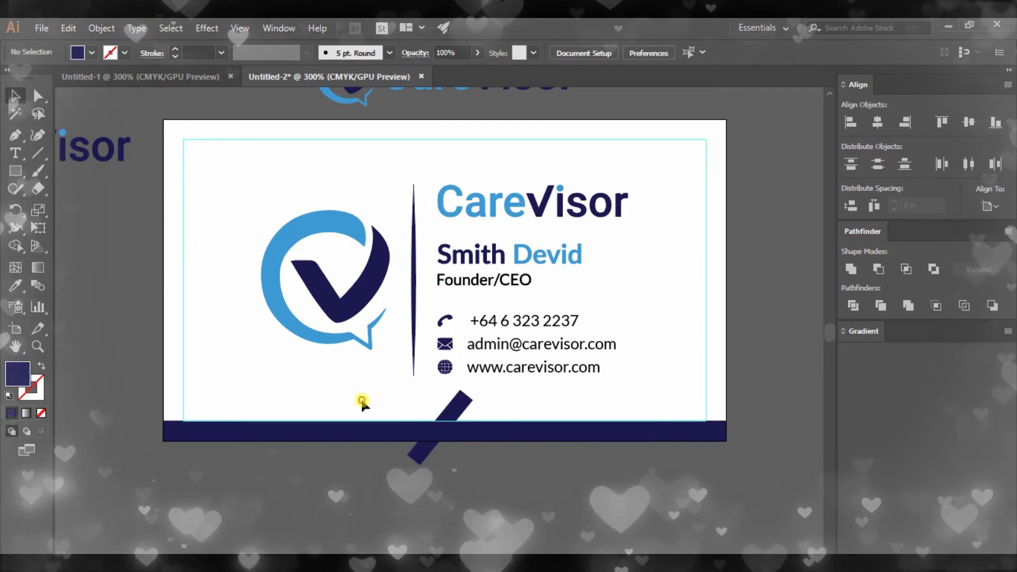
drag(362, 401, 720, 431)
click(608, 384)
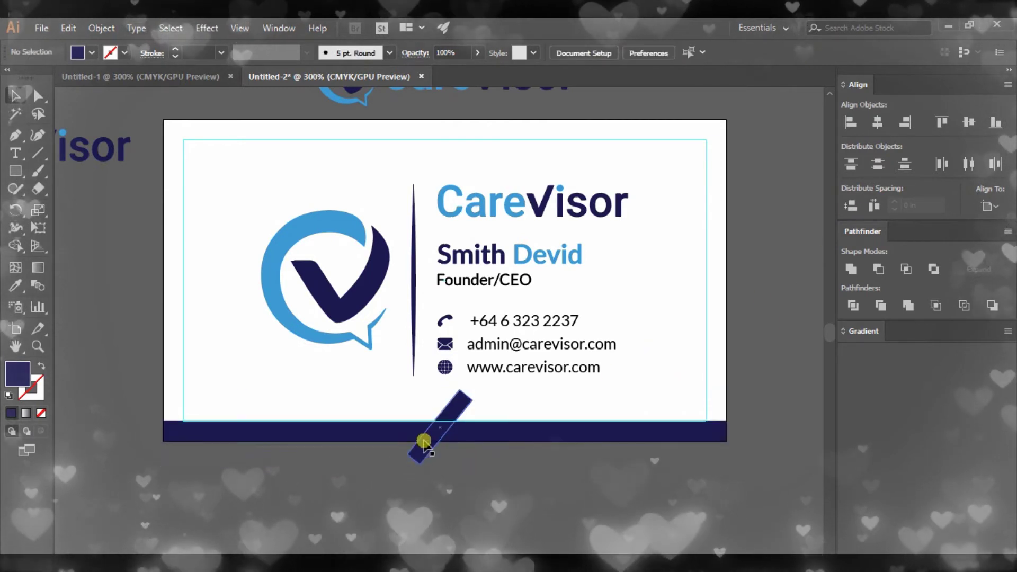
click(454, 407)
click(877, 122)
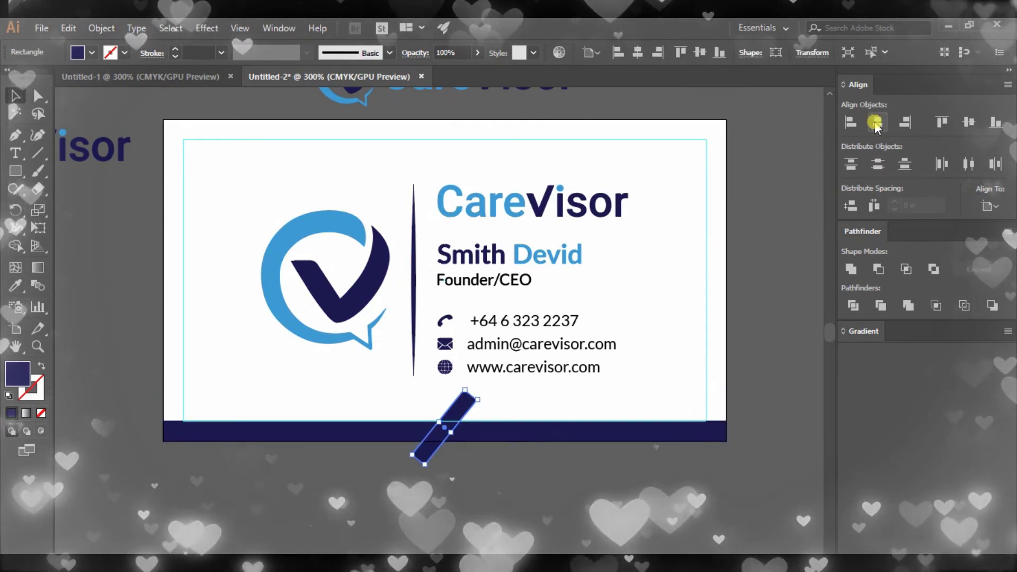
click(416, 398)
Cut the diagonal strip out of the navy bottom bar with Shape Builder
drag(482, 458, 450, 415)
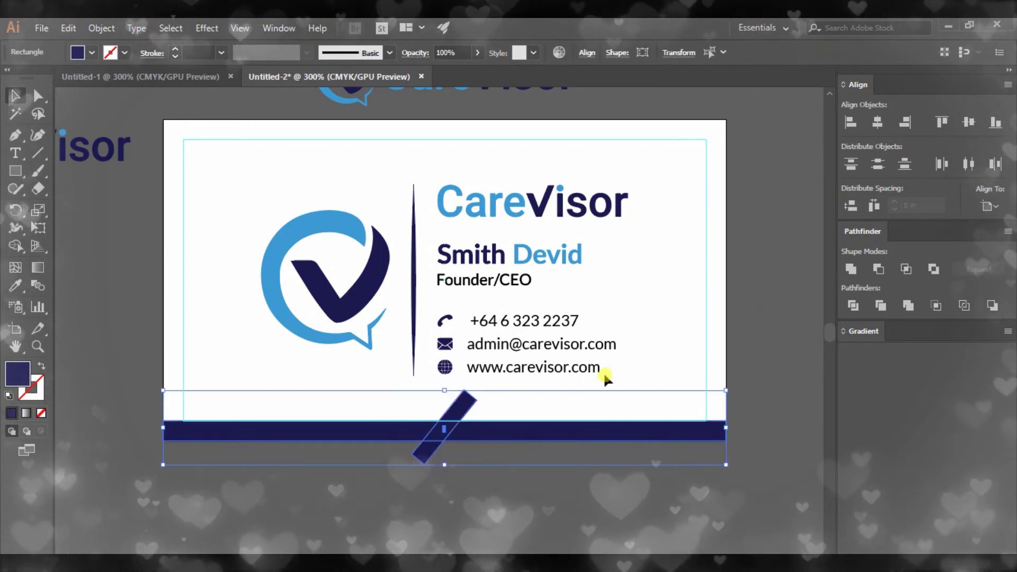
click(21, 249)
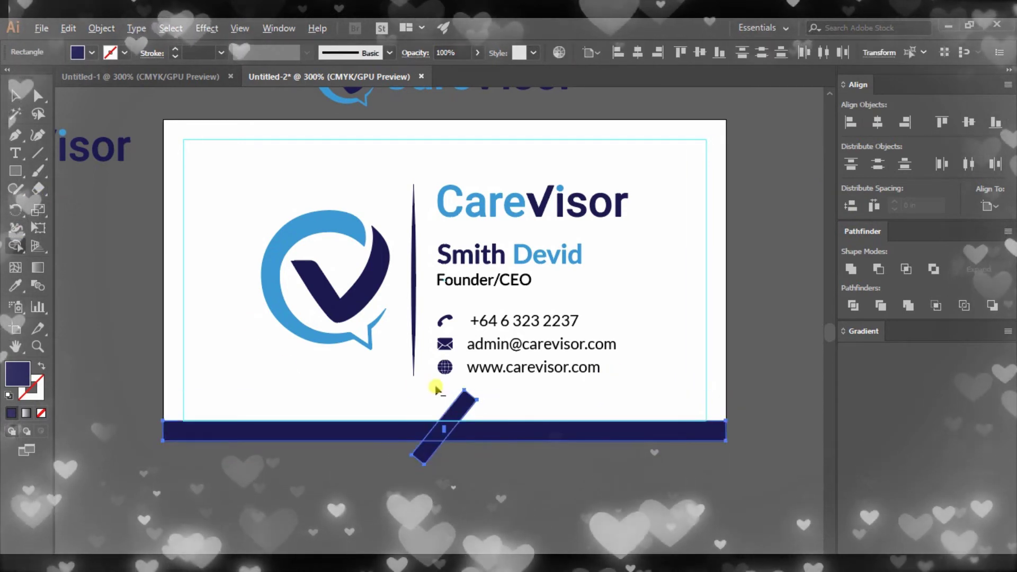
drag(425, 461, 464, 396)
click(15, 96)
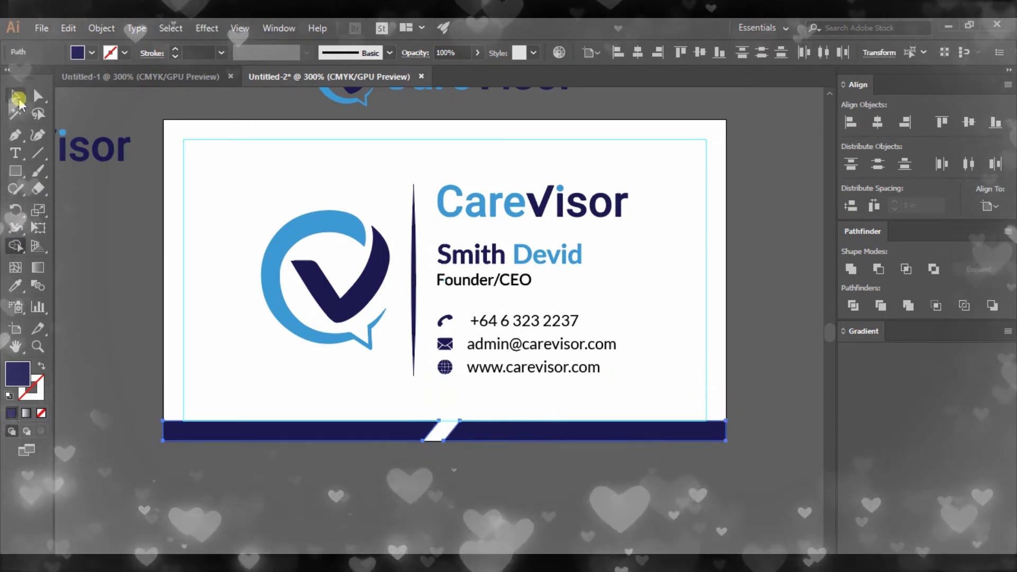
click(236, 336)
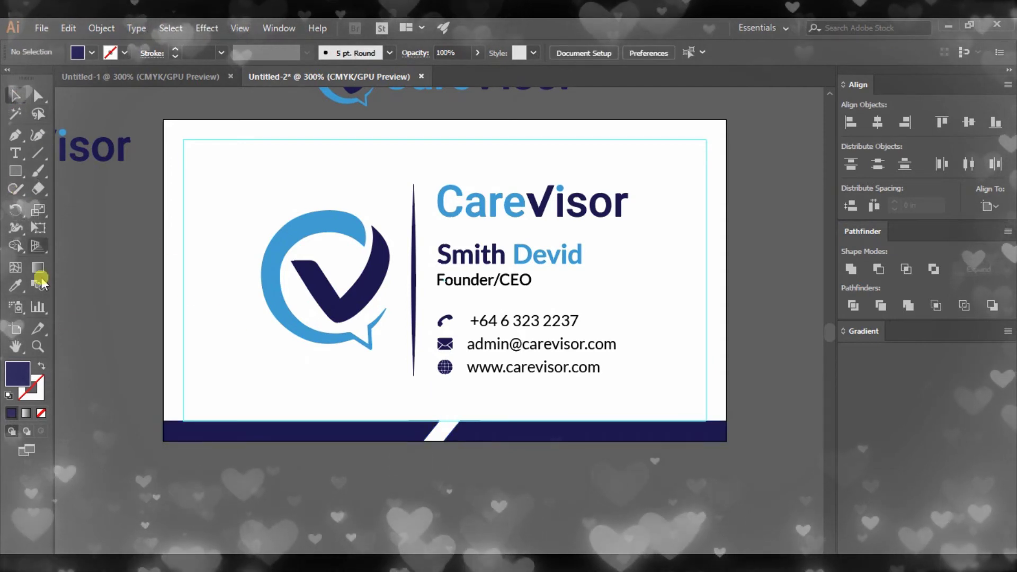
Recolour the bar section right of the gap with the logo's light blue via Eyedropper
click(479, 432)
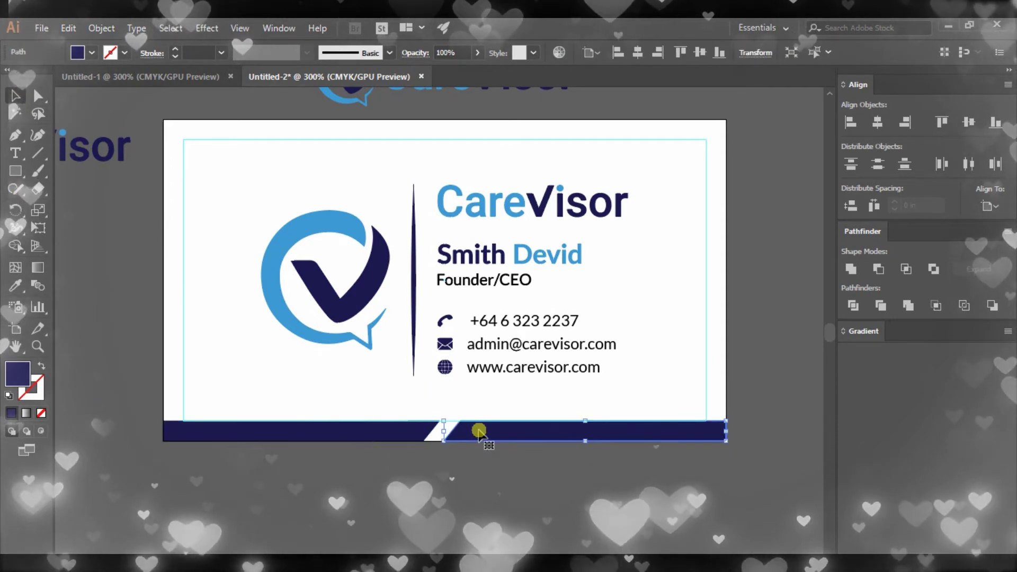
key(i)
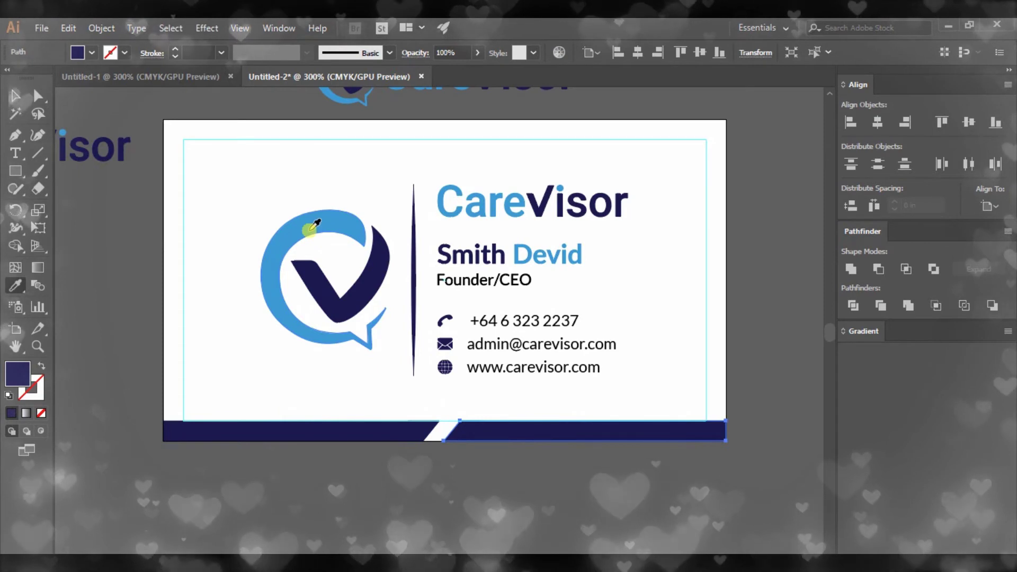
click(311, 228)
click(15, 96)
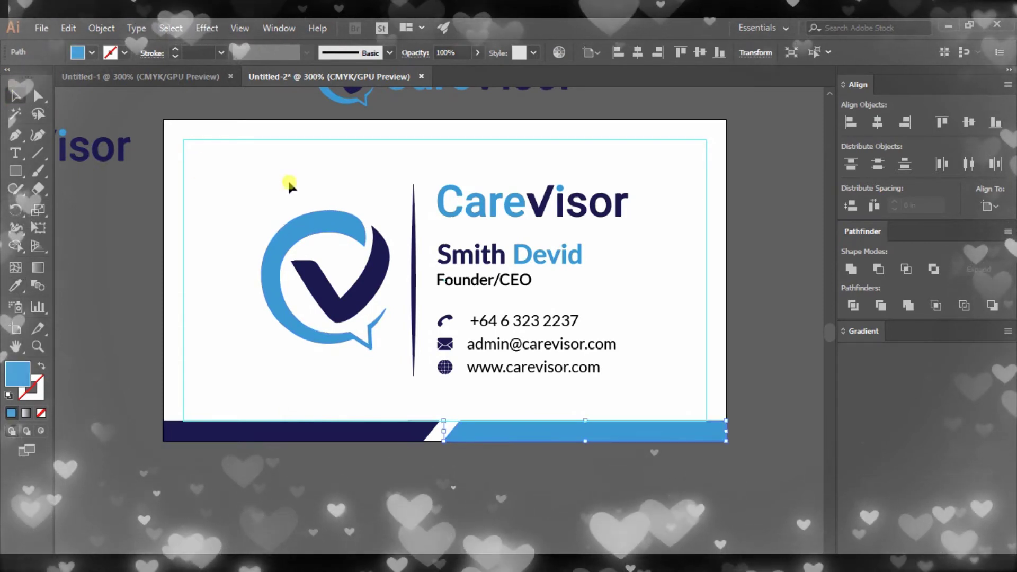
drag(262, 176, 595, 367)
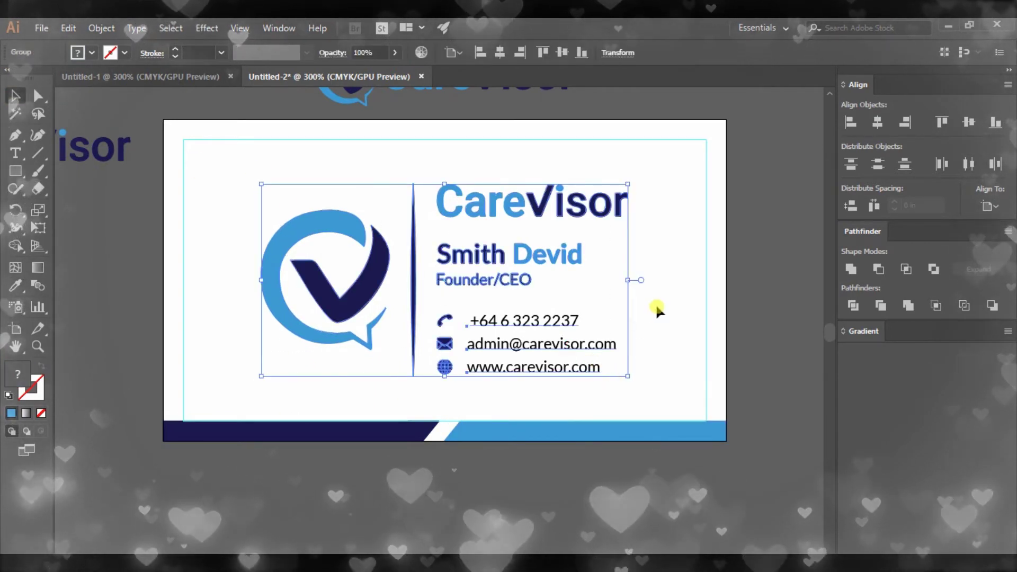
click(633, 247)
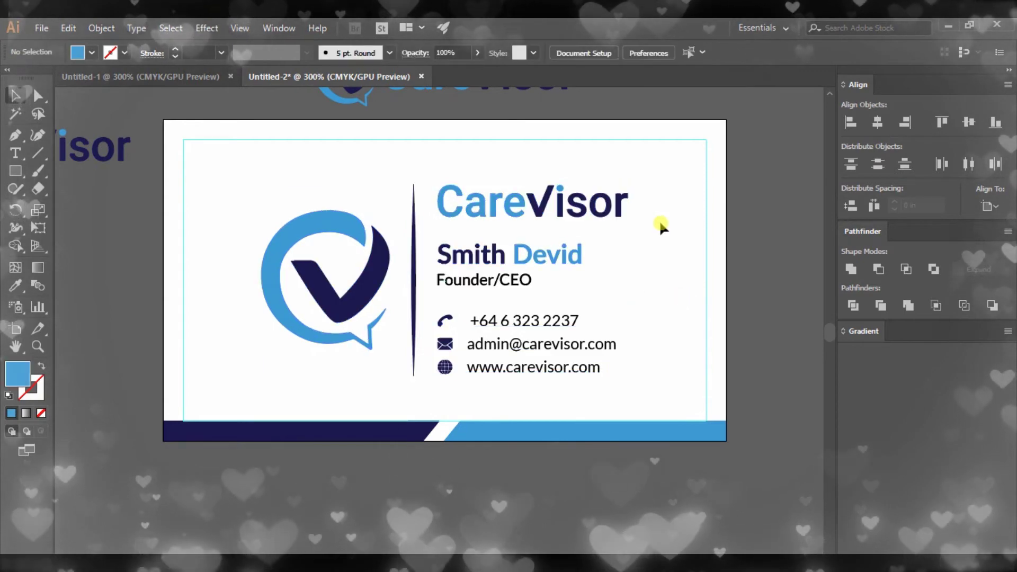
In Save for Web, choose JPEG format and set the image width to 1500 px
click(41, 28)
mouse_move(67, 291)
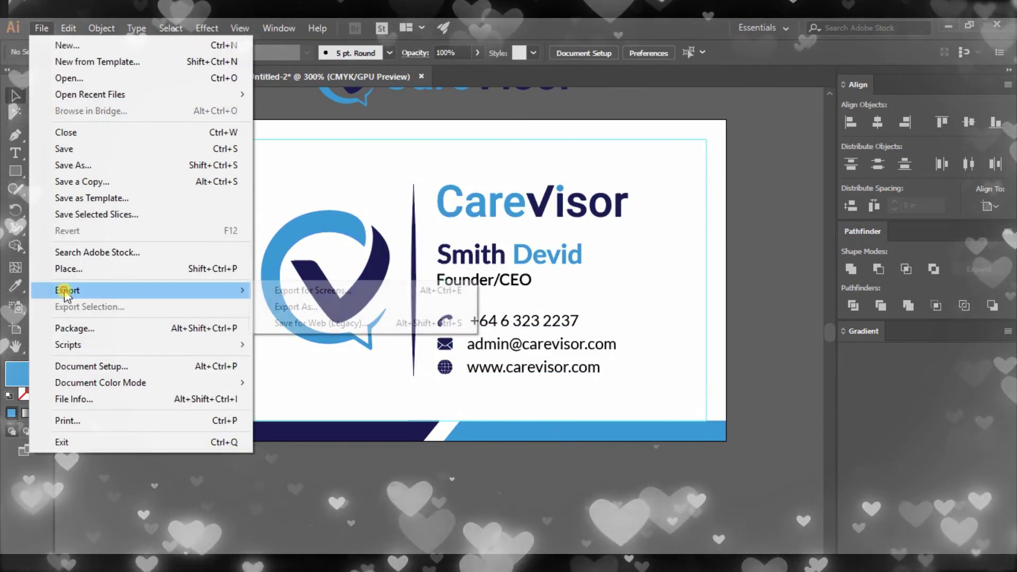
click(376, 324)
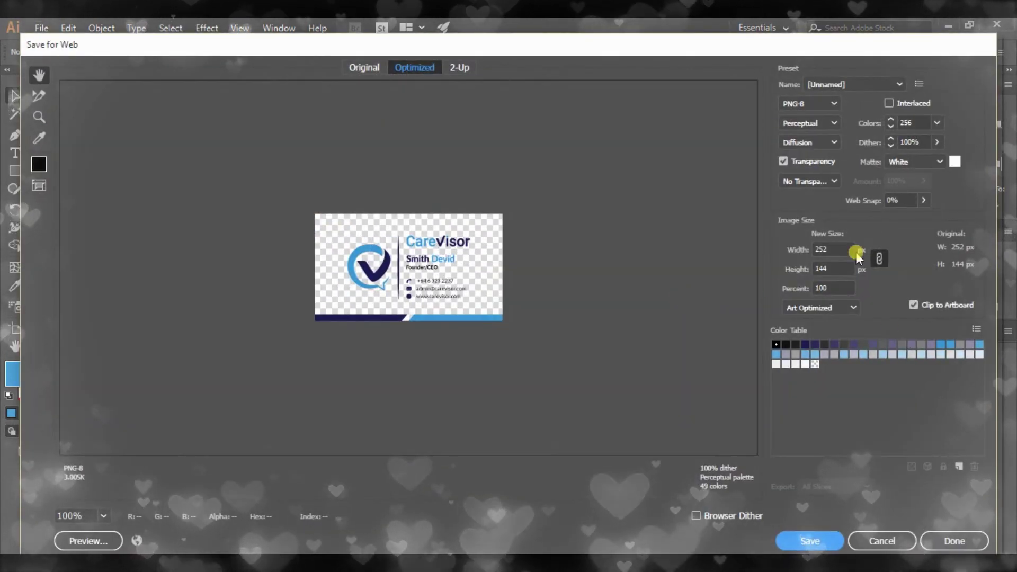
click(815, 104)
click(812, 132)
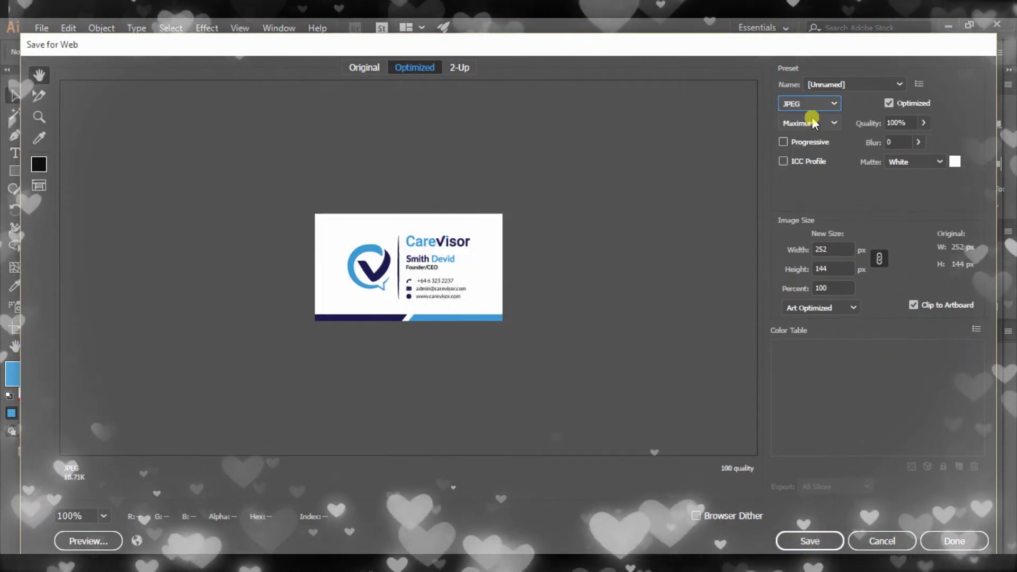
double_click(830, 249)
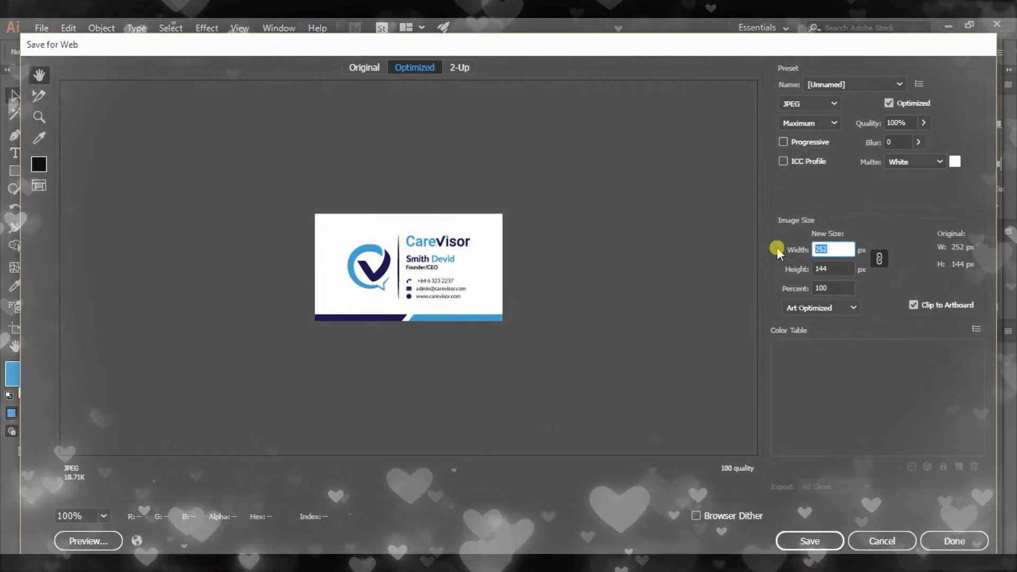
text(1500)
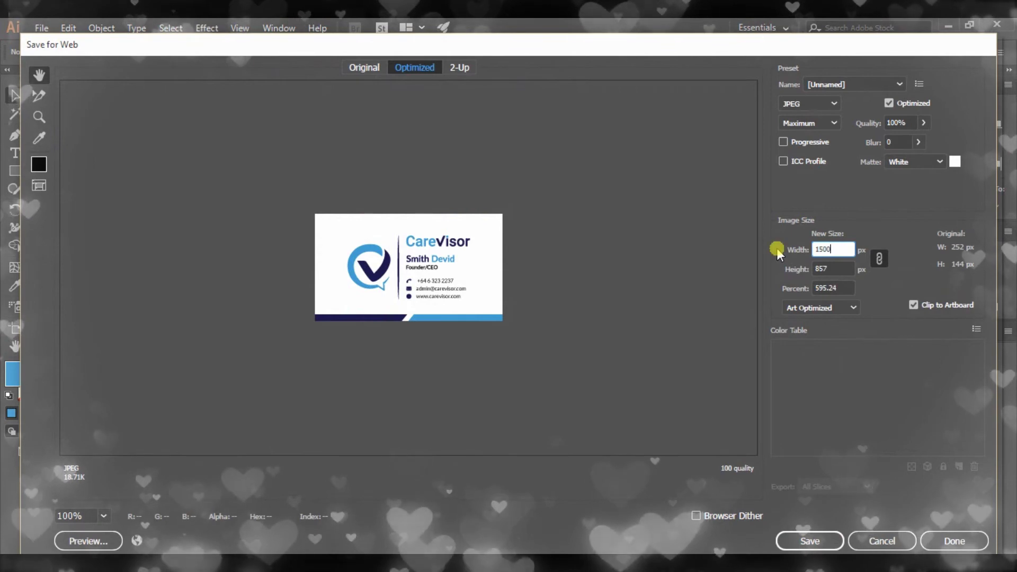
key(Return)
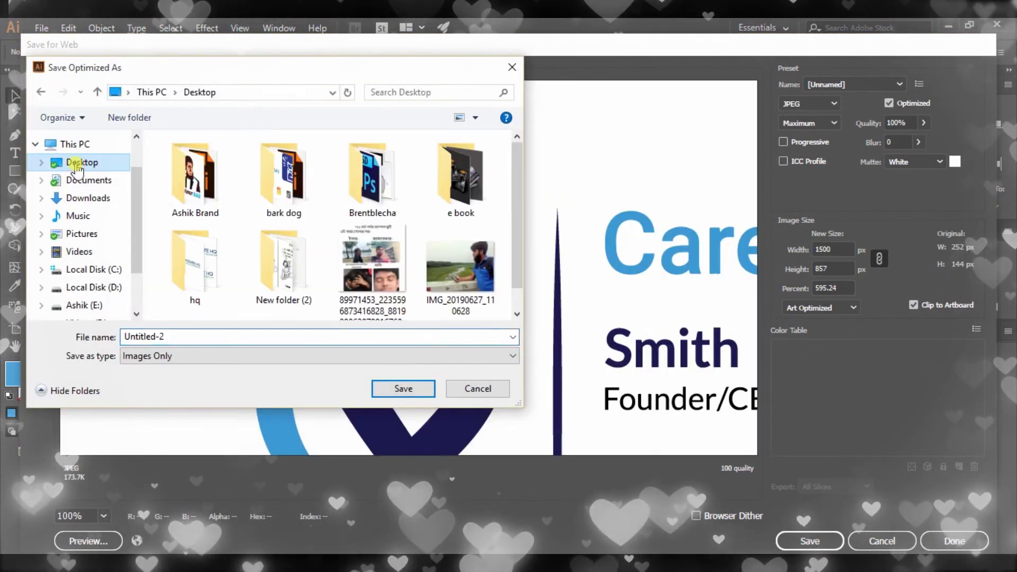
Save the JPEG to the Desktop as 'Busniness card 1'
double_click(186, 337)
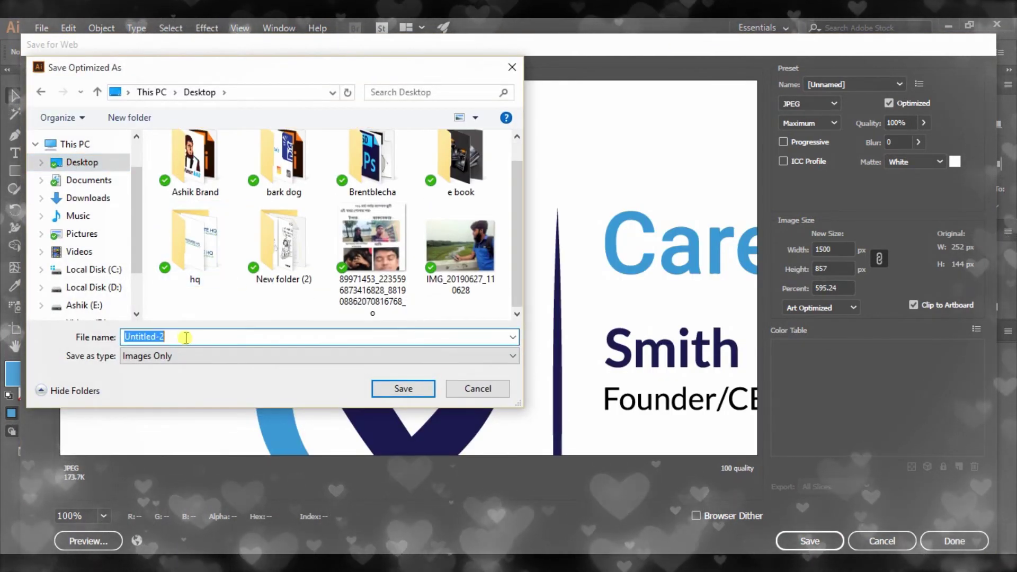
text(Busnines)
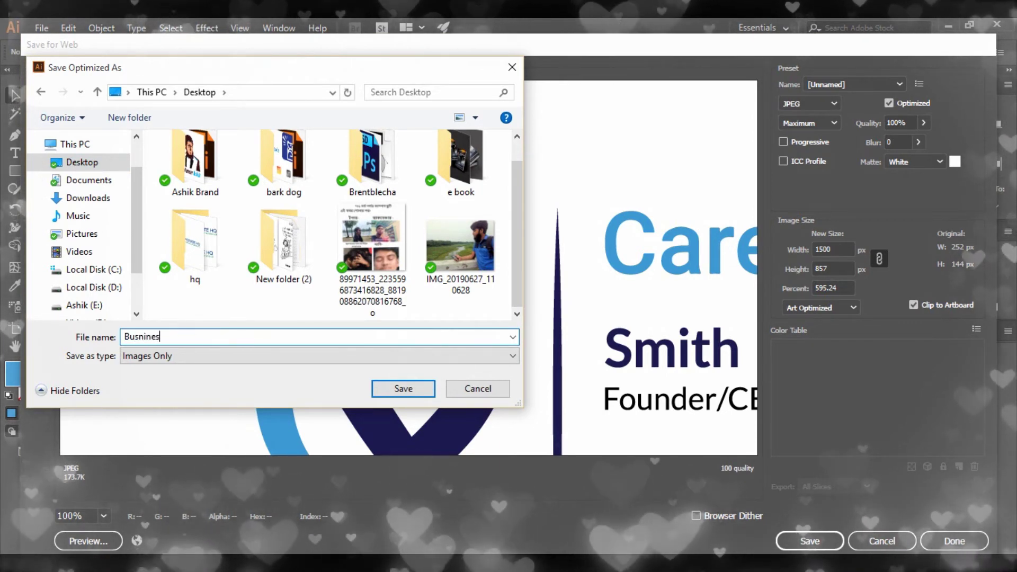
text(s card)
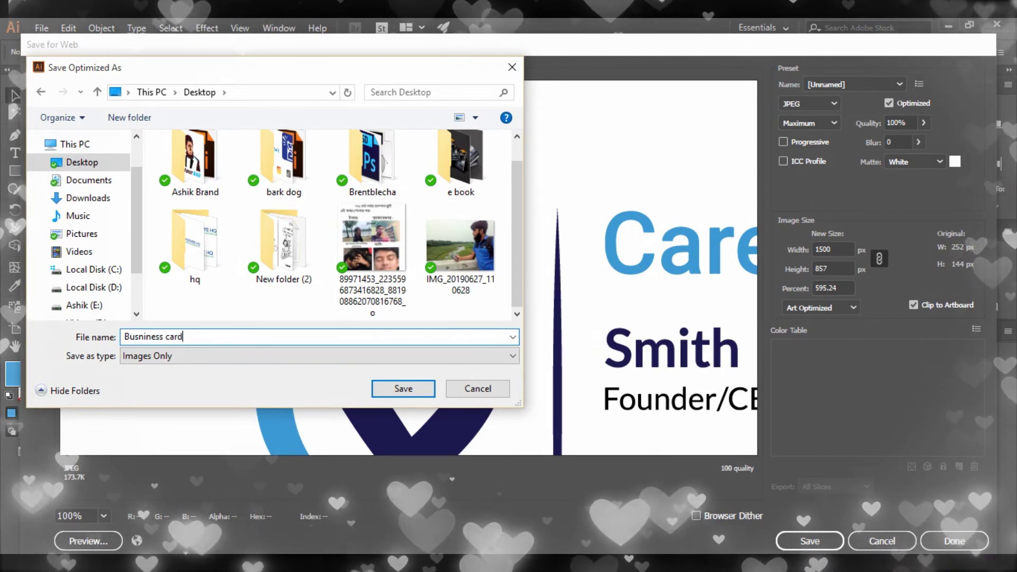
text( 1)
click(379, 388)
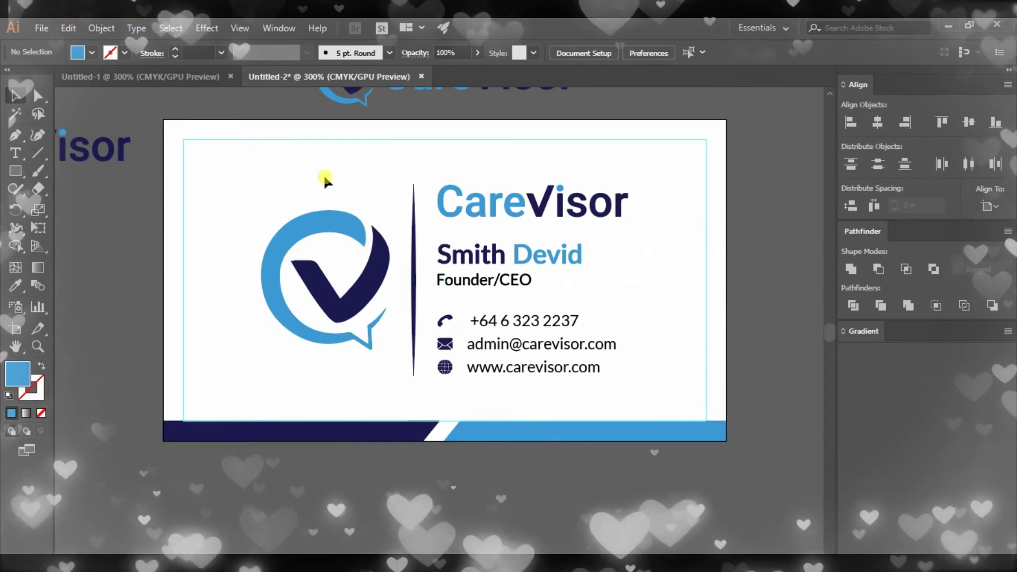
Move the entire front card design down below the artboard
click(288, 204)
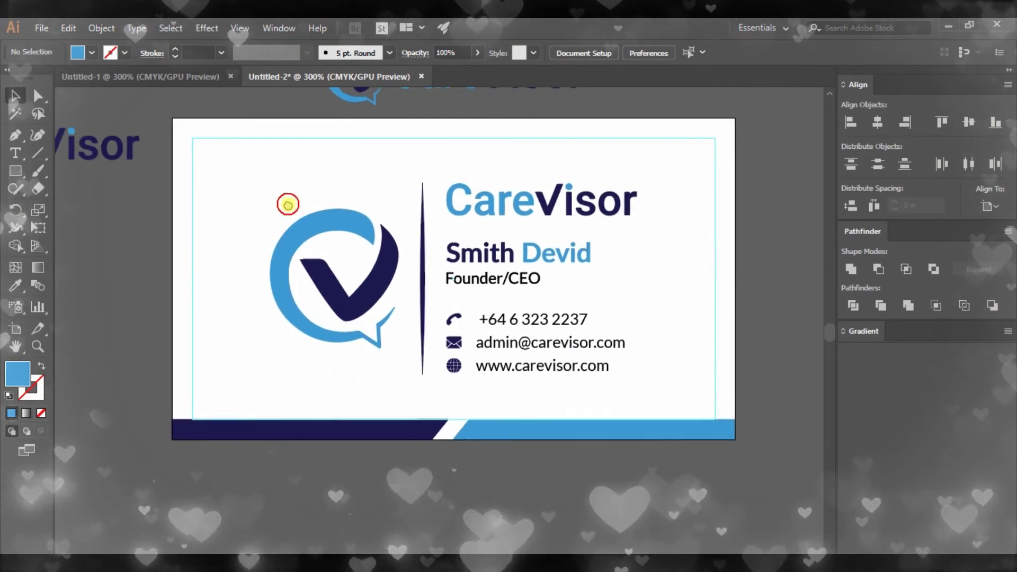
key(ctrl+minus)
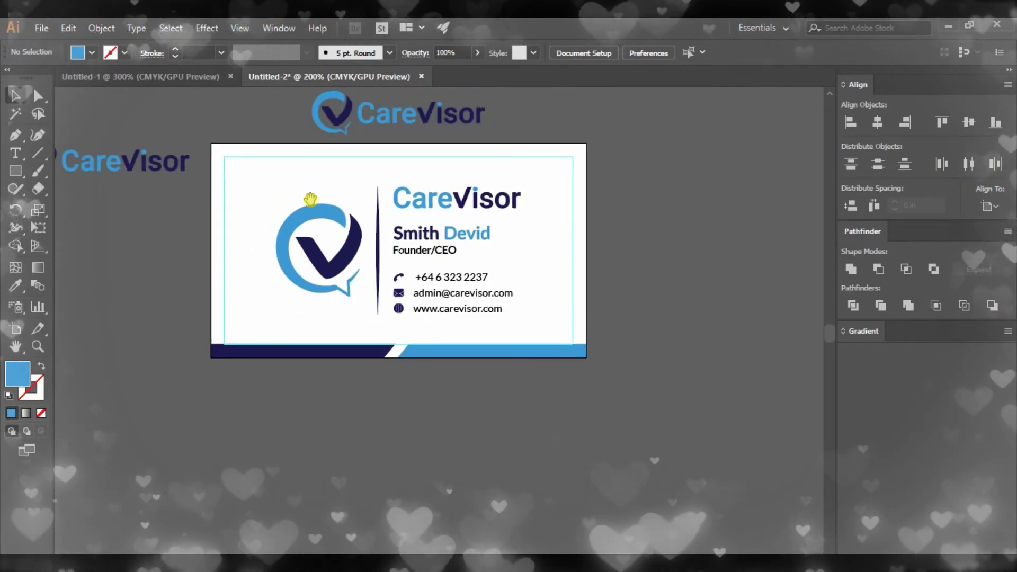
drag(237, 173, 519, 341)
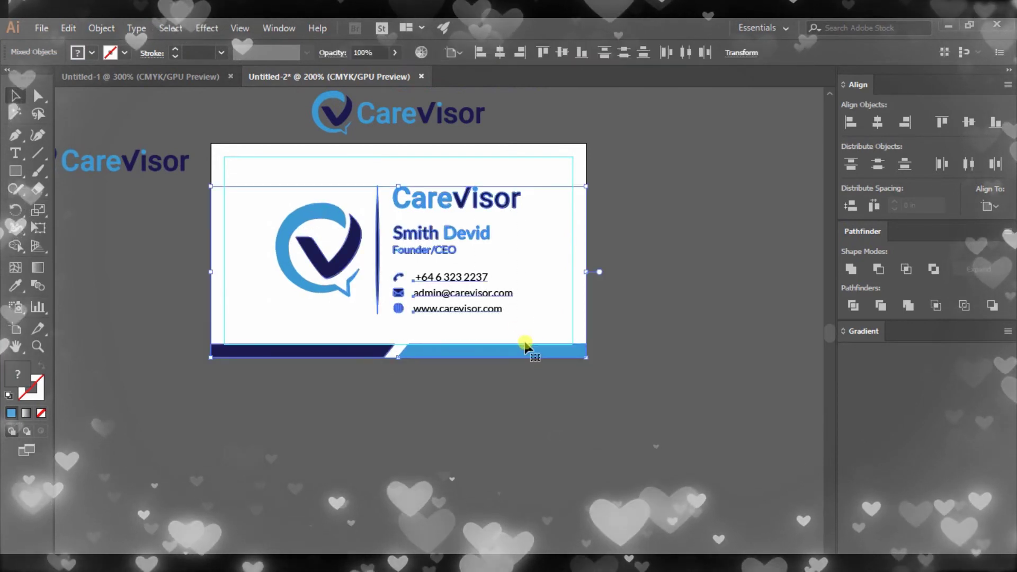
drag(492, 214, 502, 392)
click(620, 335)
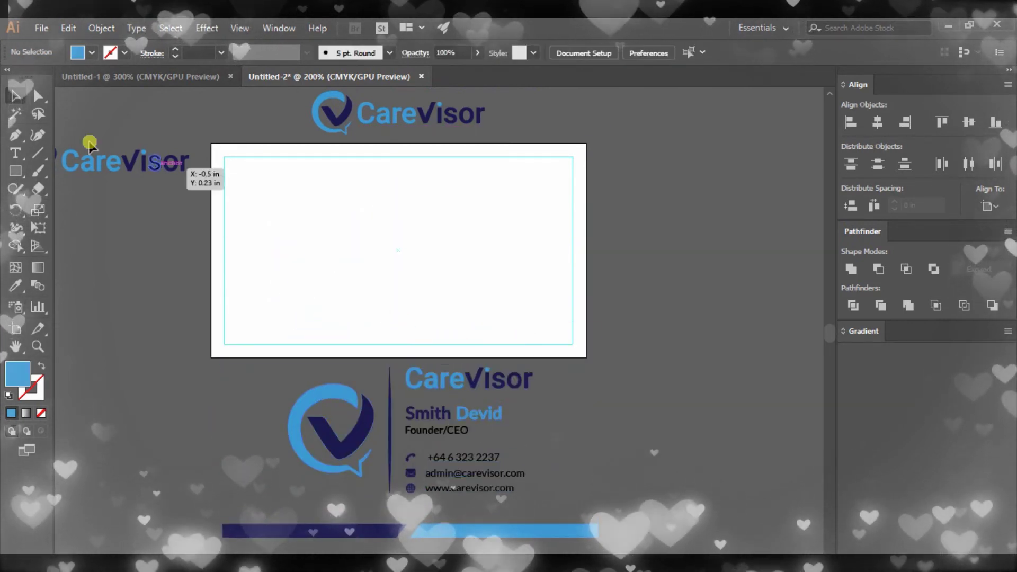
Draw a rectangle covering the whole artboard and fill it dark navy
drag(15, 170, 76, 175)
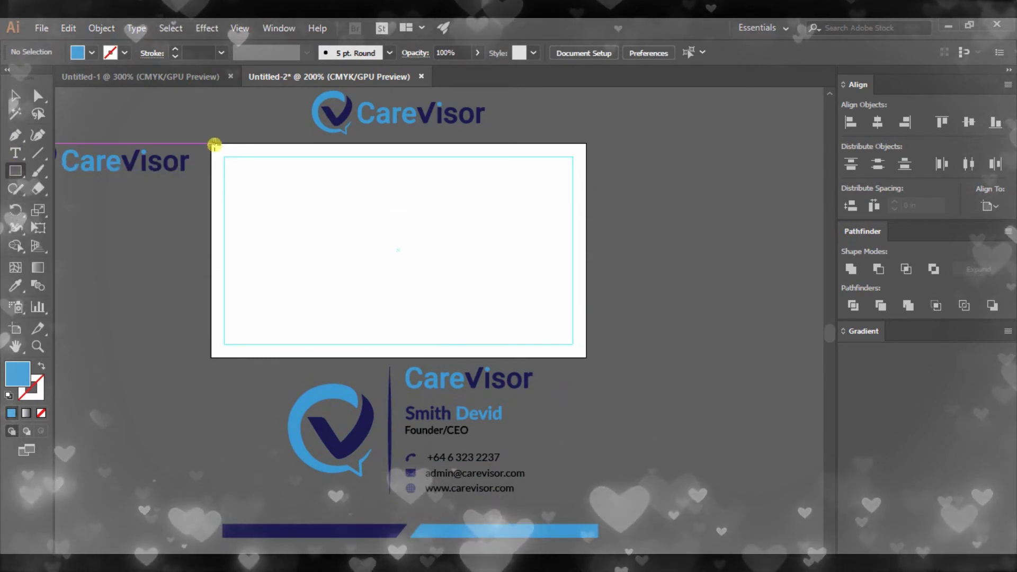
mouse_move(211, 144)
mouse_down()
mouse_move(274, 190)
mouse_move(585, 356)
mouse_up()
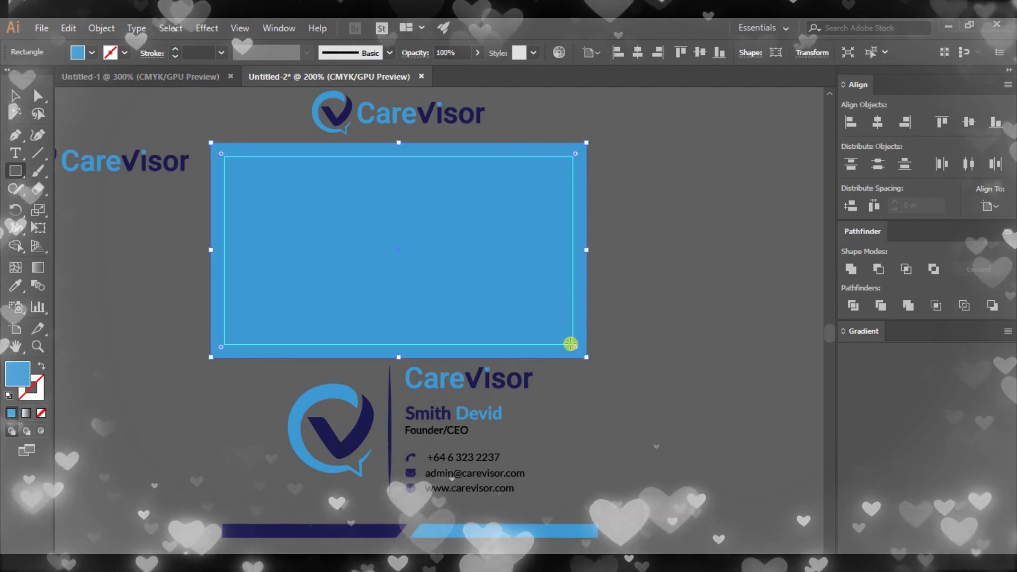
key(o)
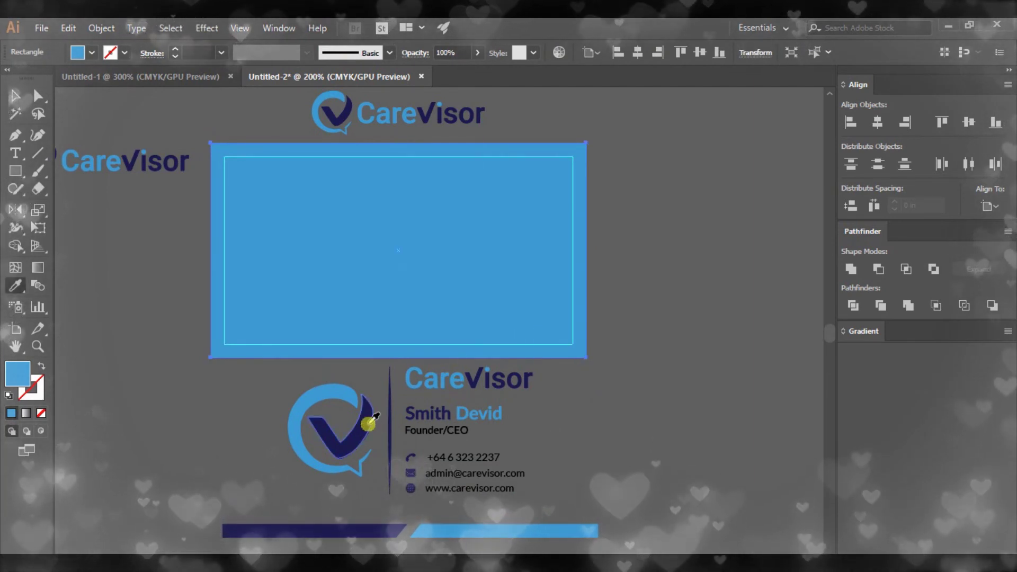
click(78, 51)
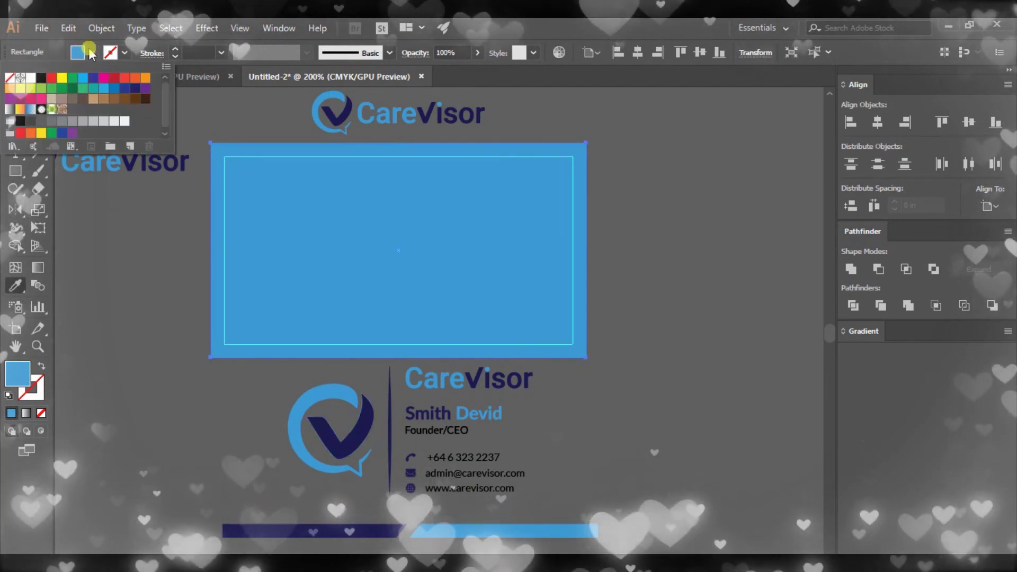
click(93, 80)
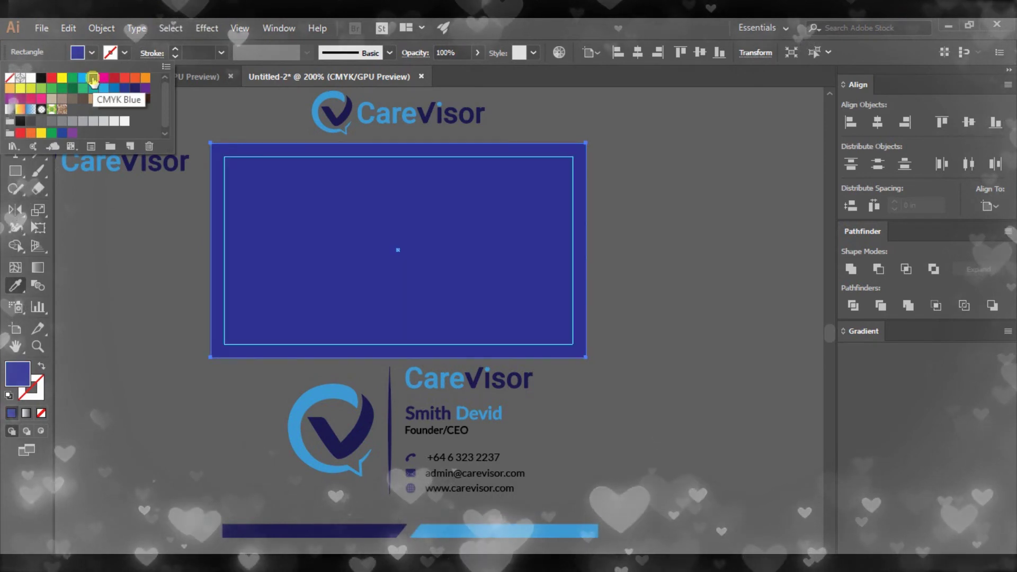
click(135, 89)
click(13, 94)
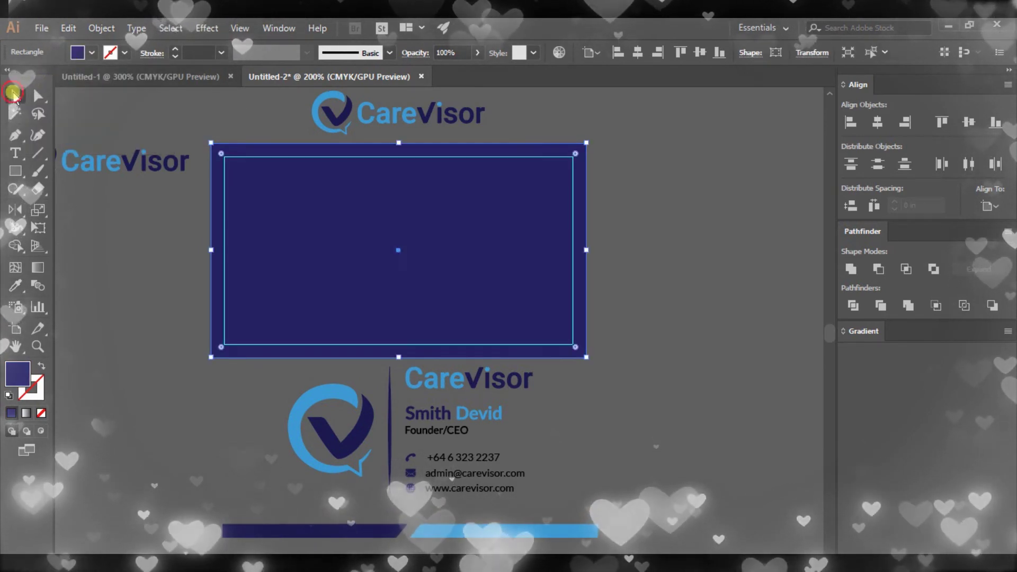
Alt-drag a copy of the logo icon onto the navy rectangle
click(261, 132)
scroll(708, 273, up, 2)
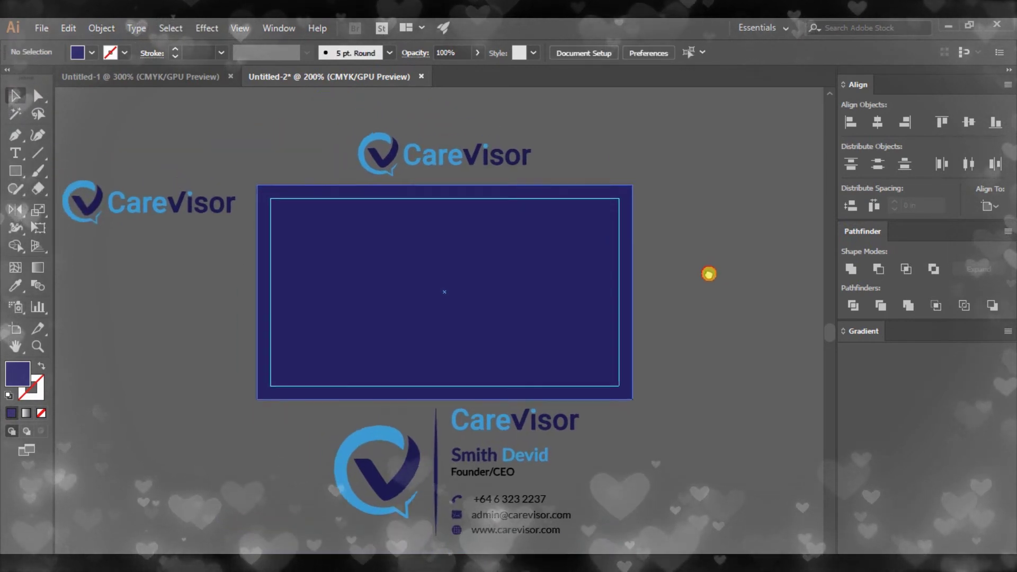
scroll(708, 272, left, 1)
scroll(418, 255, up, 1)
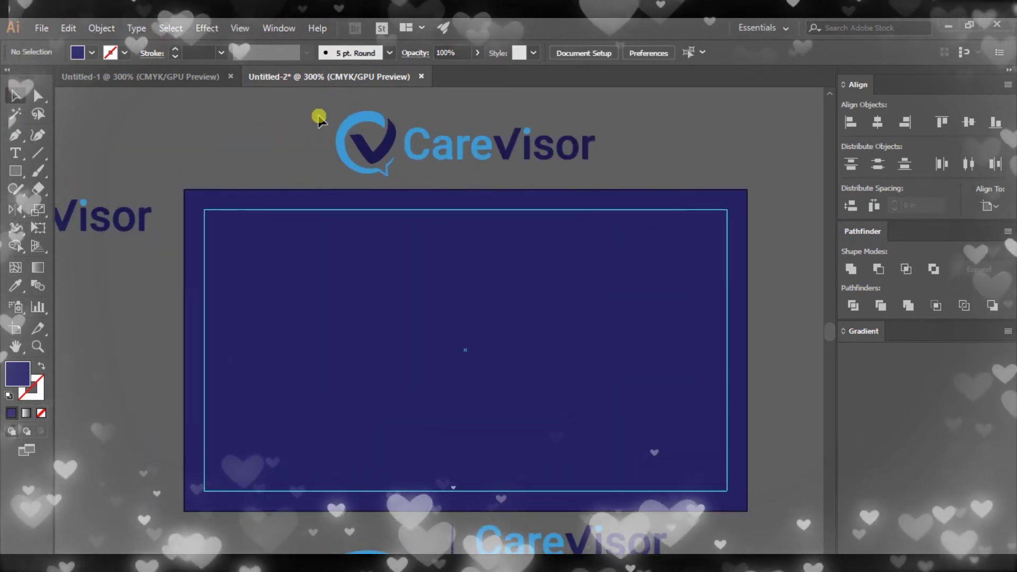
click(379, 171)
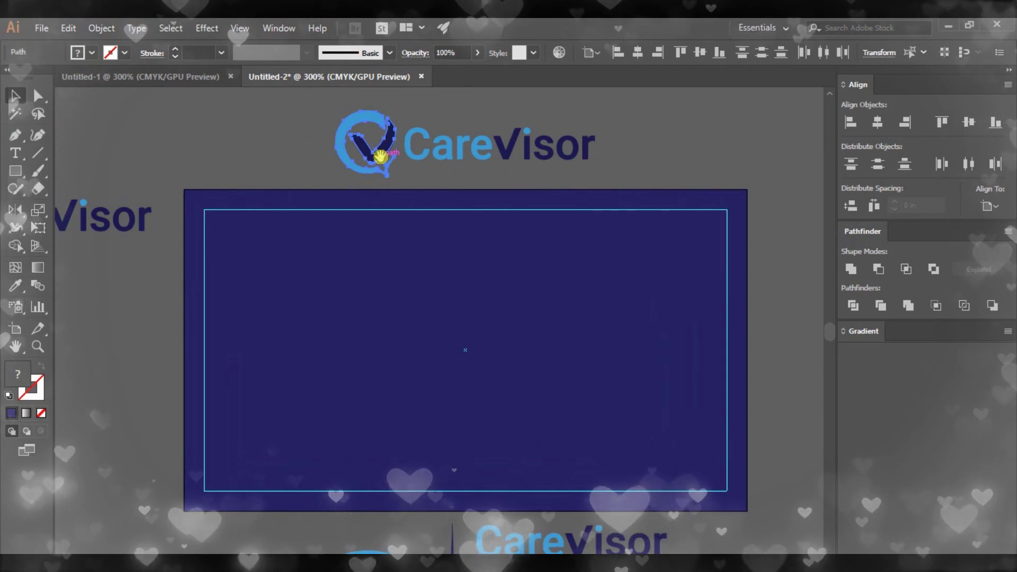
mouse_move(380, 156)
mouse_down()
mouse_move(357, 153)
mouse_move(546, 341)
mouse_up()
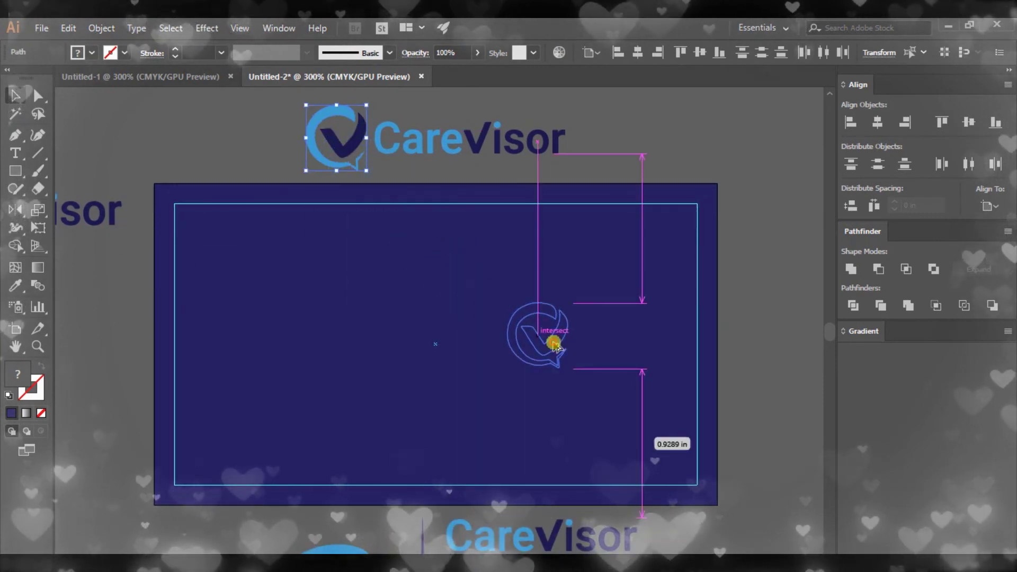
right_click(545, 342)
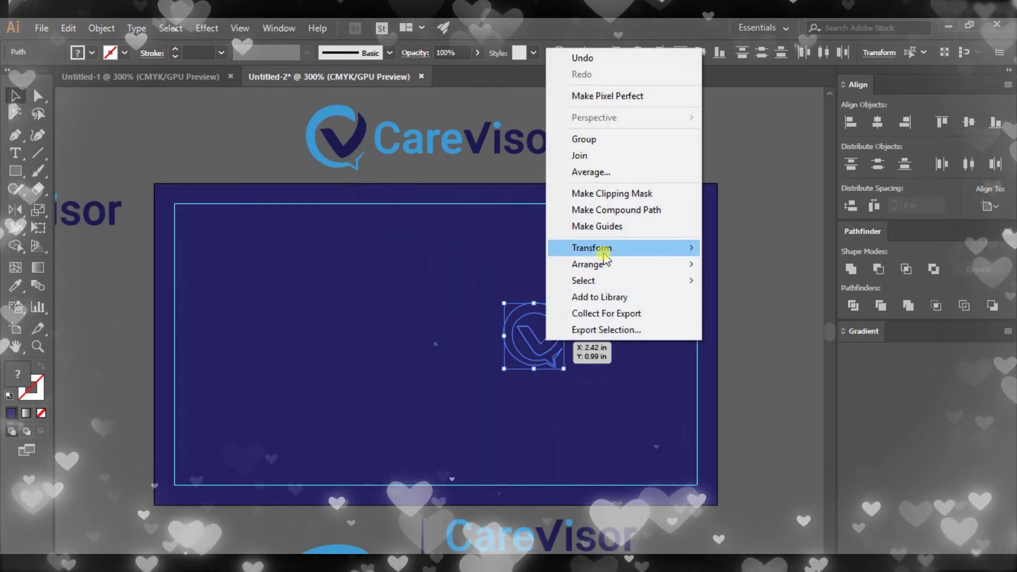
Bring the logo copy in front of the rectangle and fill it white
click(760, 265)
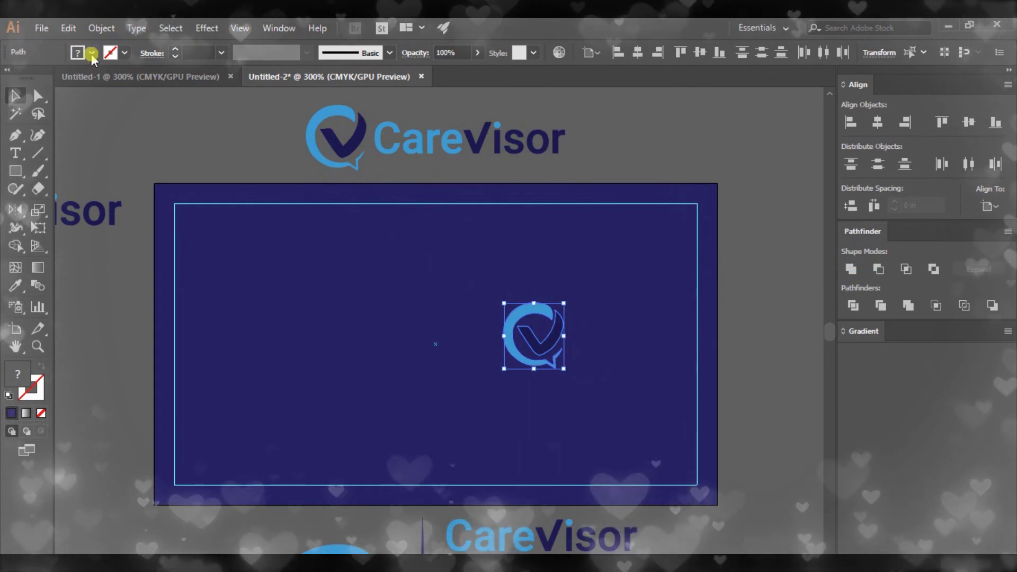
click(91, 53)
click(31, 78)
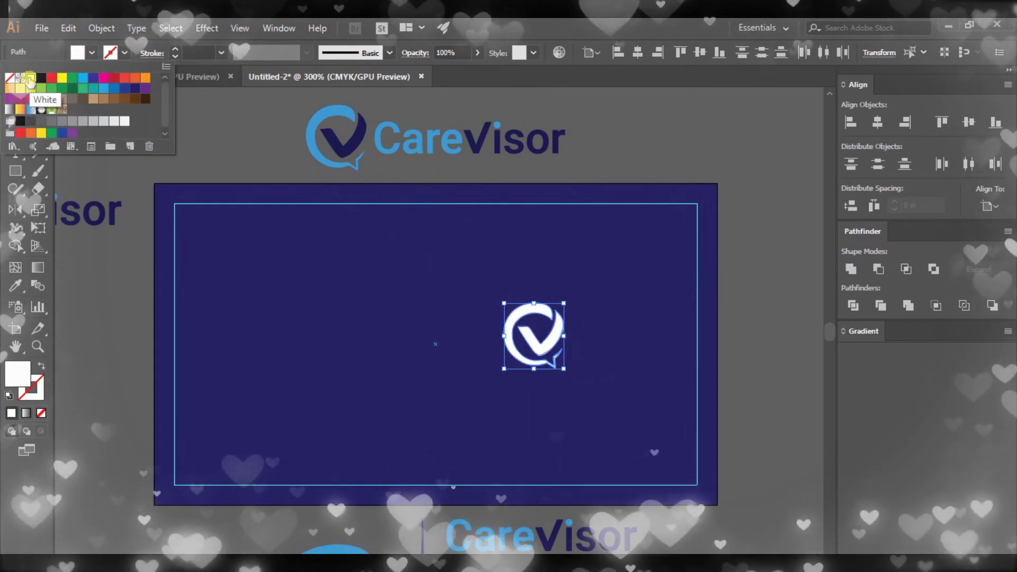
click(657, 144)
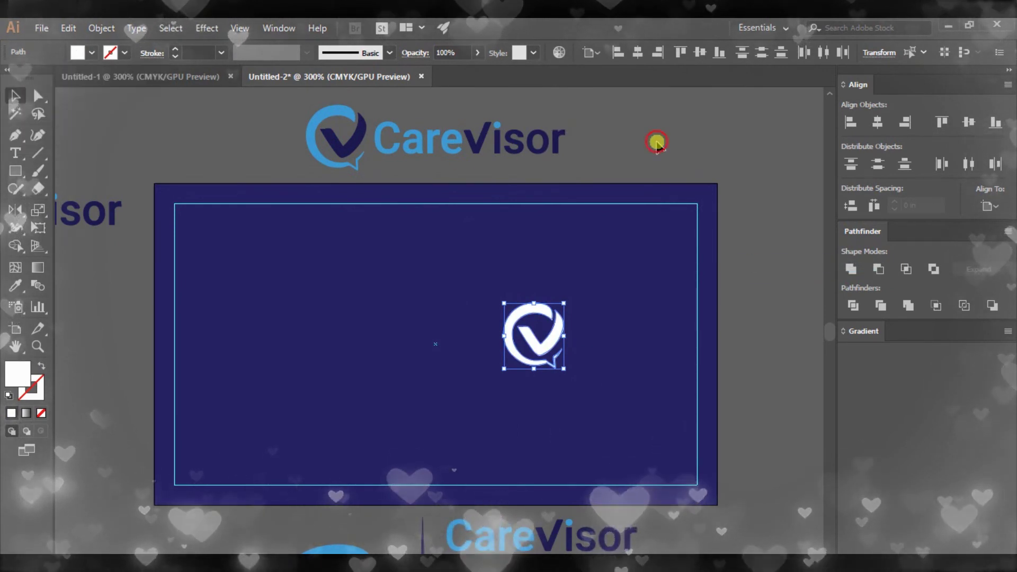
Reposition the white logo on the navy card and enlarge it slightly
click(574, 334)
drag(554, 334, 535, 349)
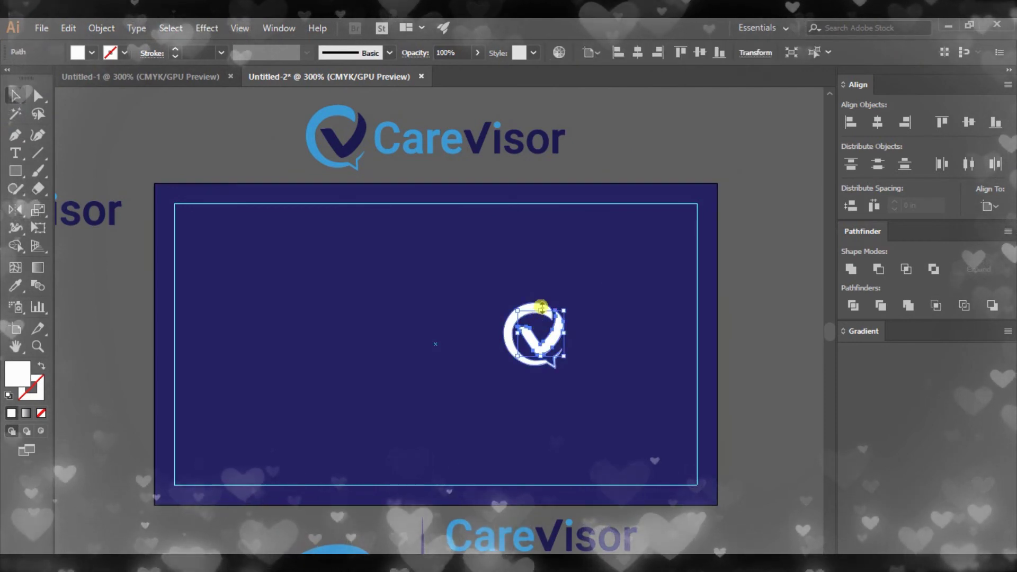
click(539, 308)
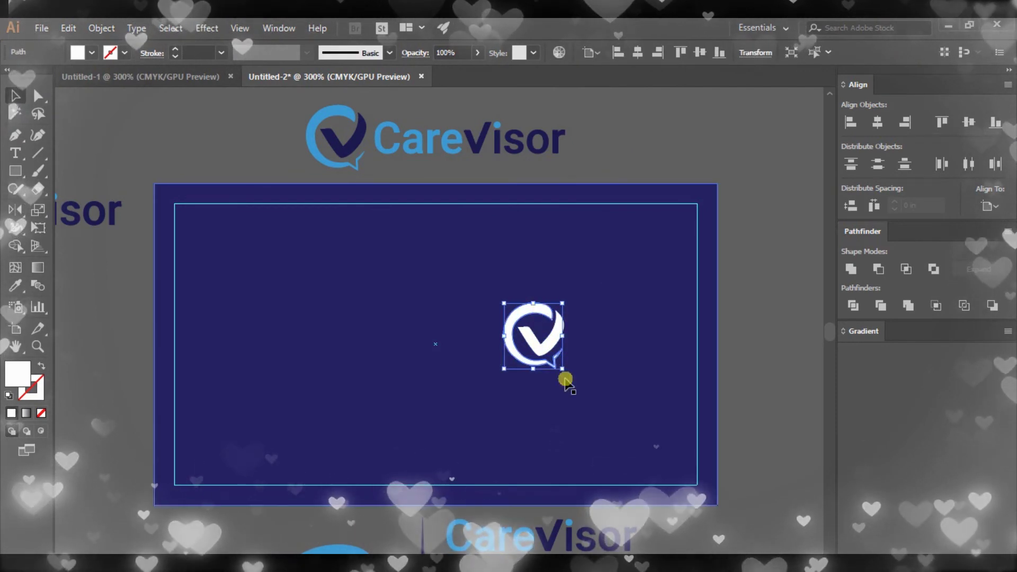
drag(564, 371, 566, 372)
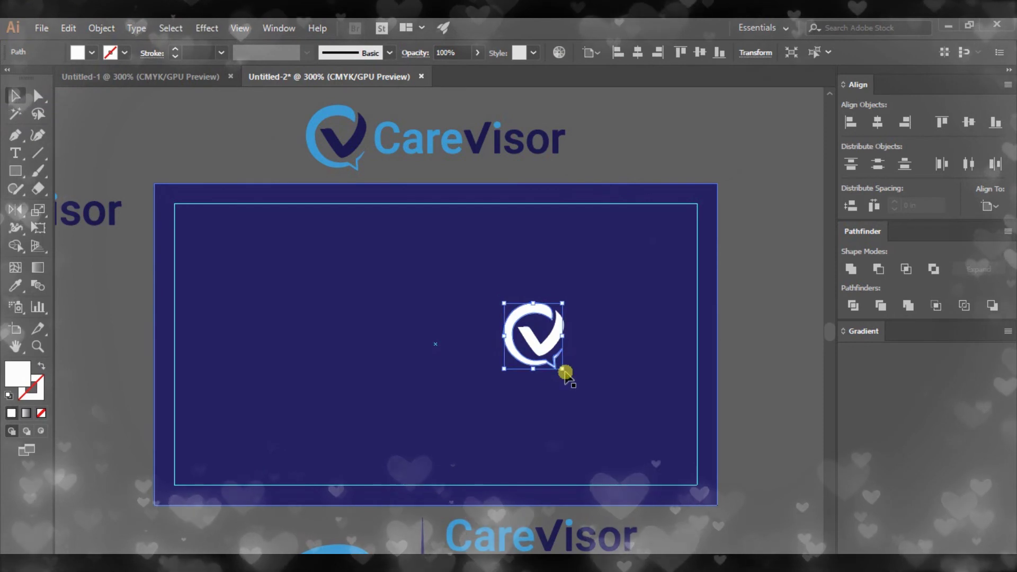
click(662, 276)
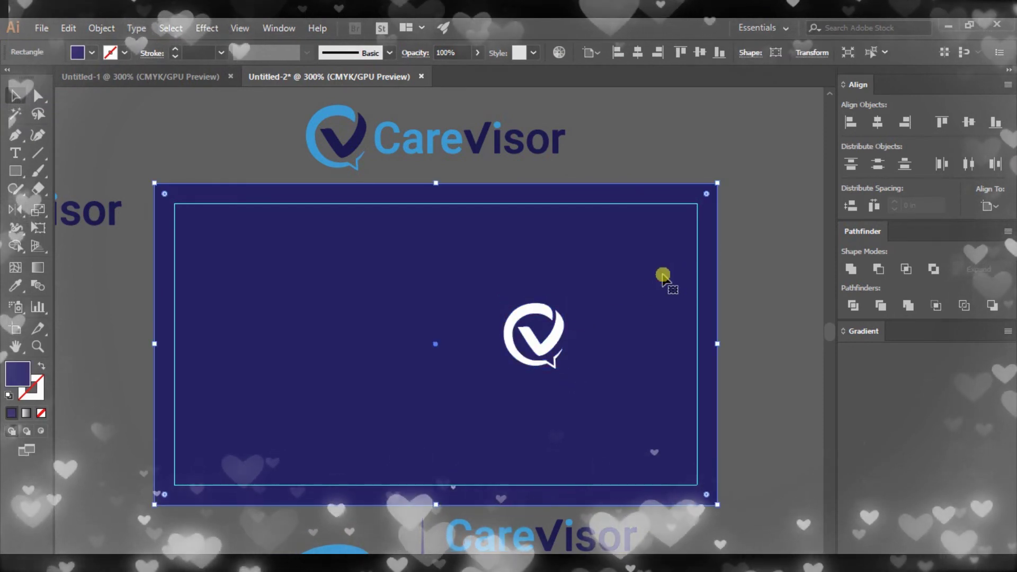
key(ctrl+2)
Group the white logo, scale it up, and place it on the card's right side
click(536, 312)
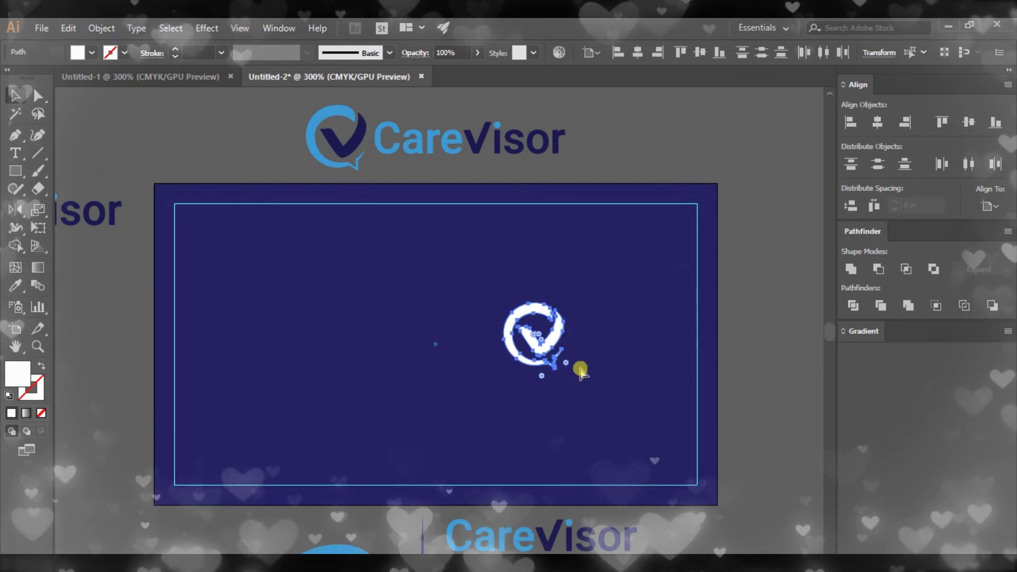
key(ctrl+g)
drag(566, 371, 670, 492)
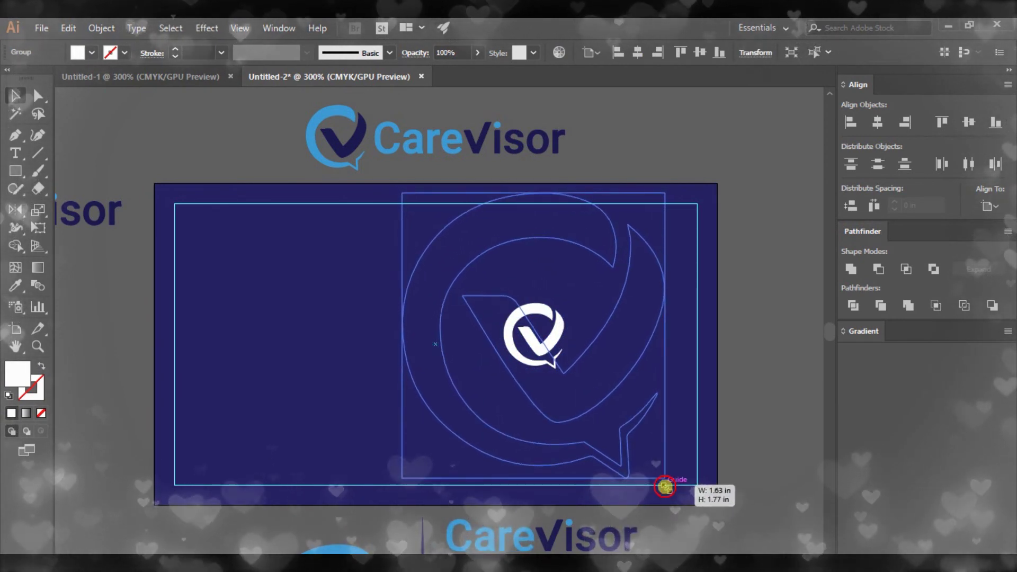
drag(670, 492, 657, 473)
drag(621, 342, 652, 342)
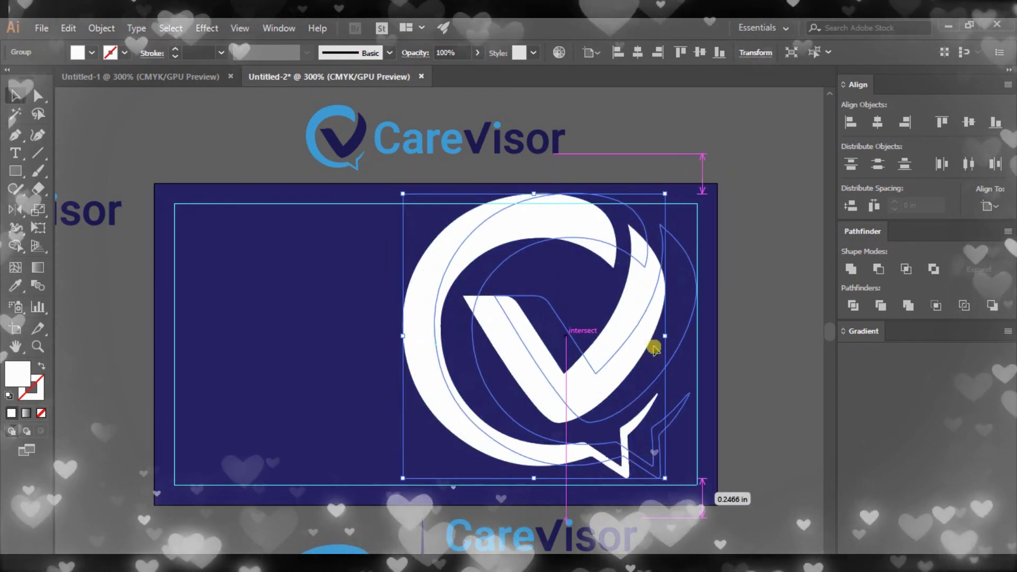
drag(697, 478, 692, 473)
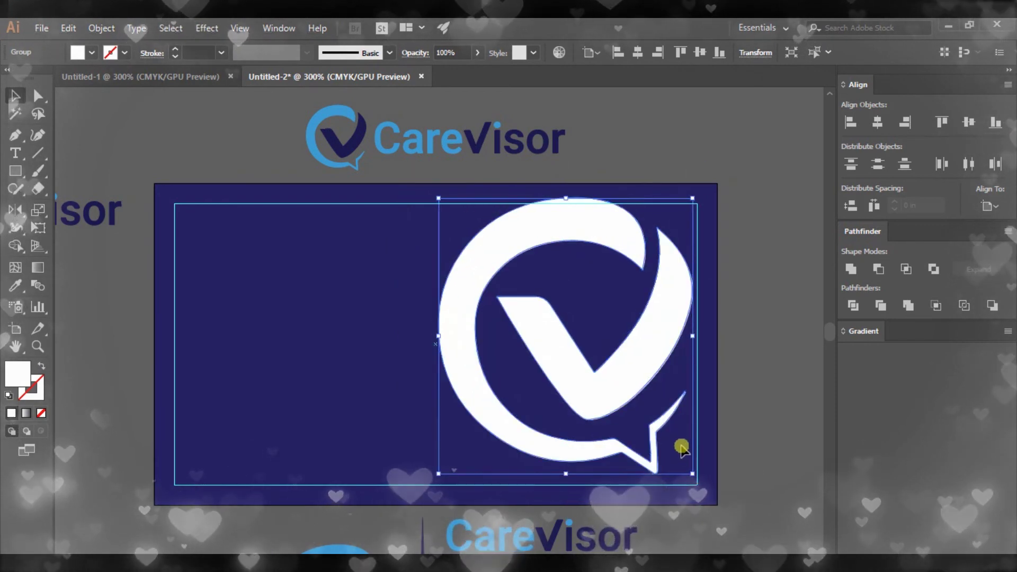
key(Down)
key(Down)
key(Down)
key(Down)
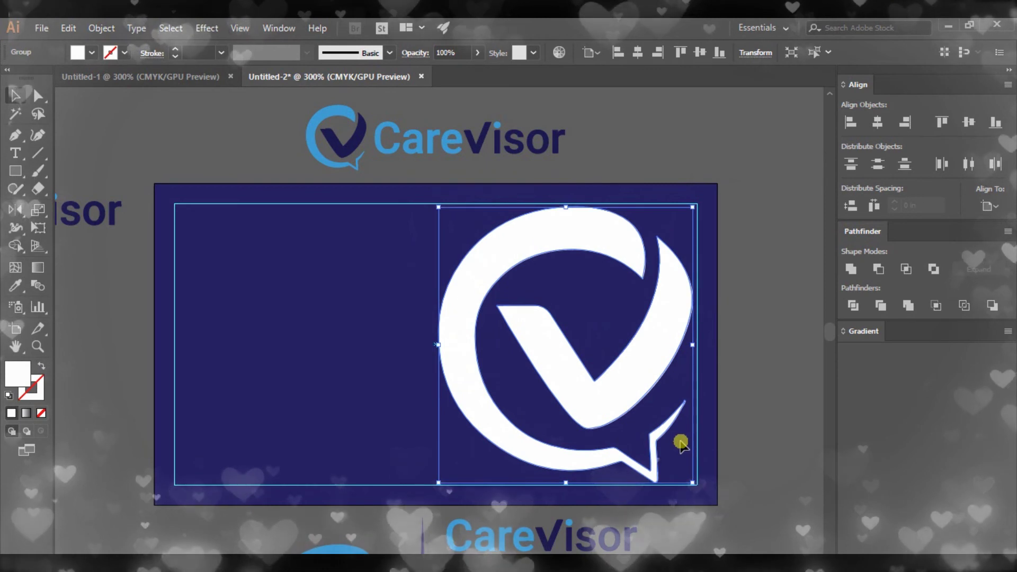
scroll(693, 349, up, 2)
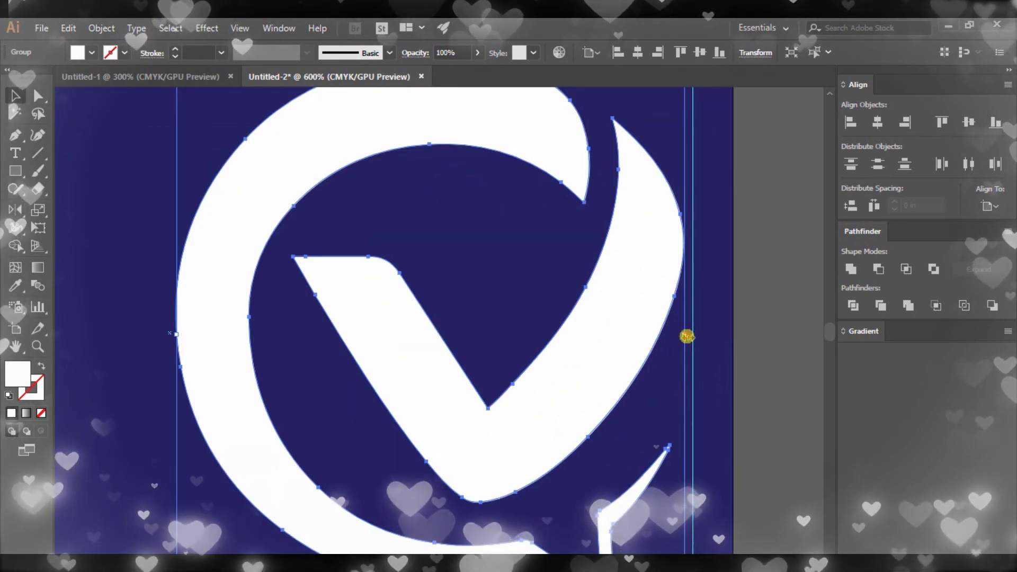
drag(692, 339, 691, 337)
scroll(691, 337, down, 3)
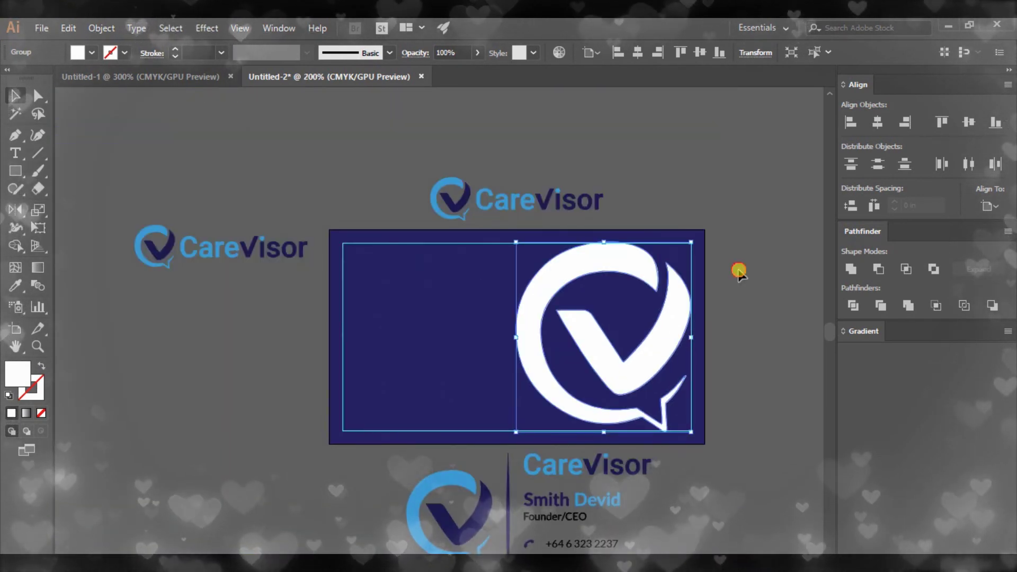
Lower the logo's opacity to about 9% for a faint watermark
click(479, 53)
drag(476, 72, 429, 76)
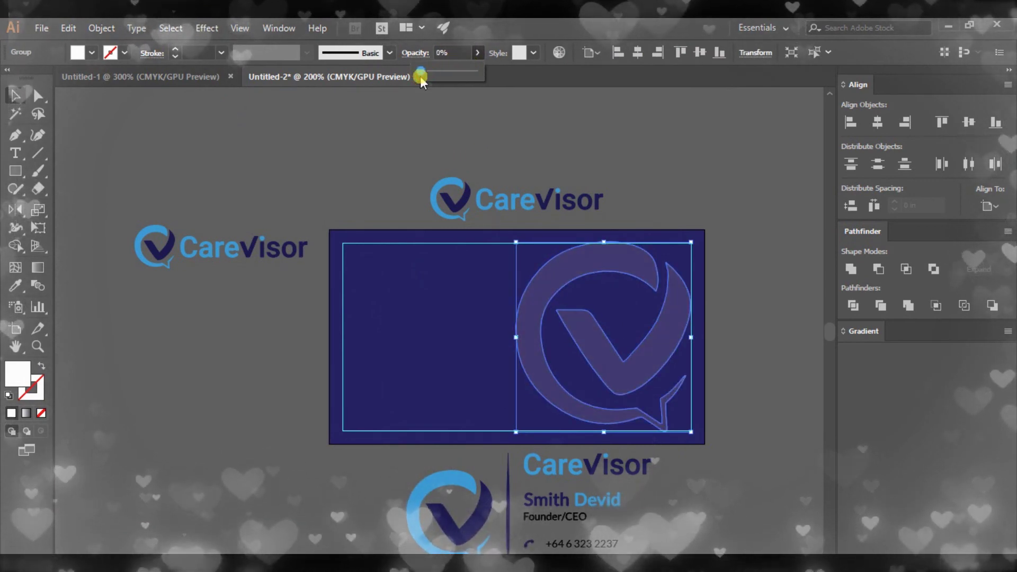
click(435, 52)
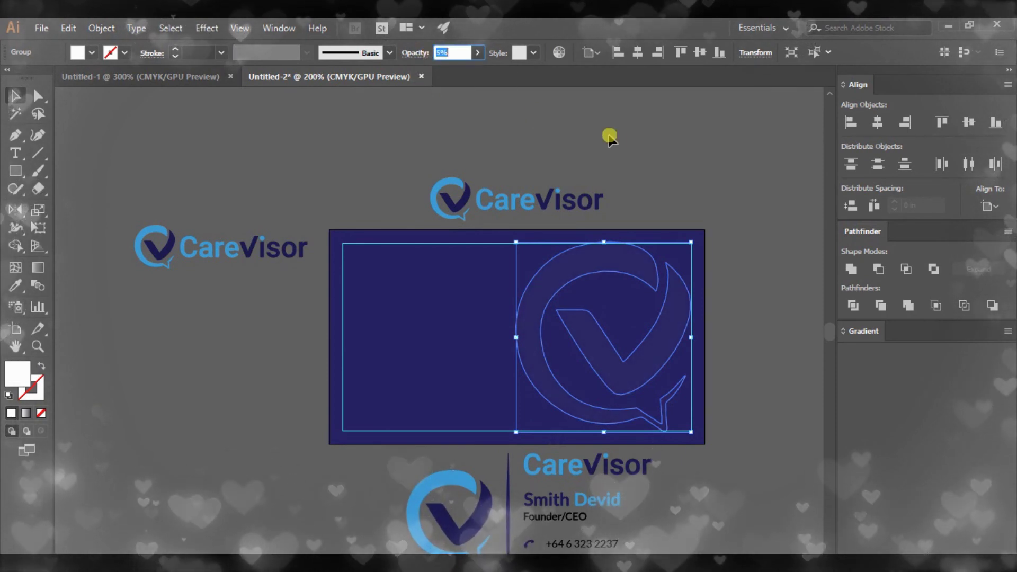
key(Down)
click(637, 147)
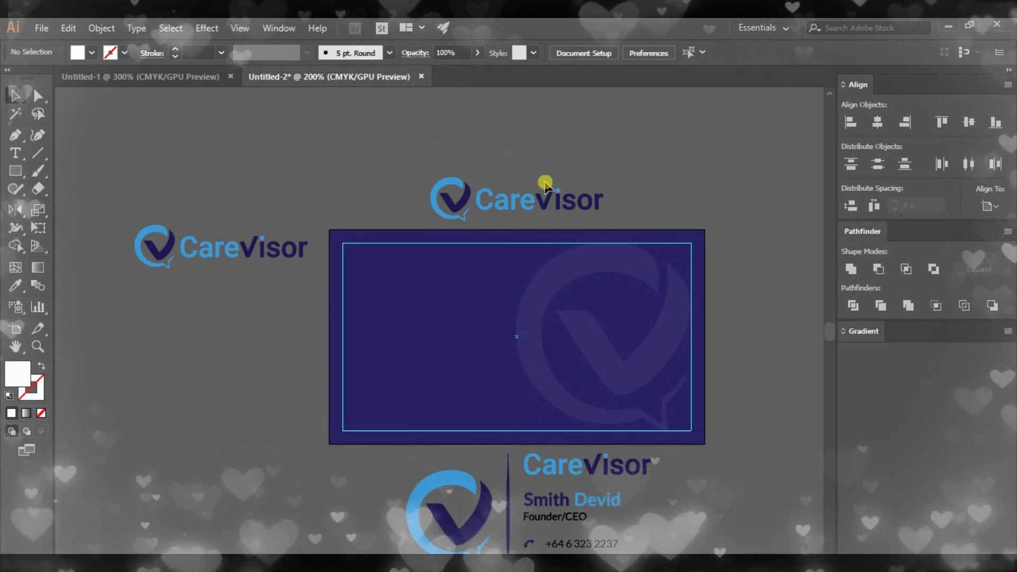
Fill the dark V shape of the logo above the card with white
scroll(545, 184, up, 3)
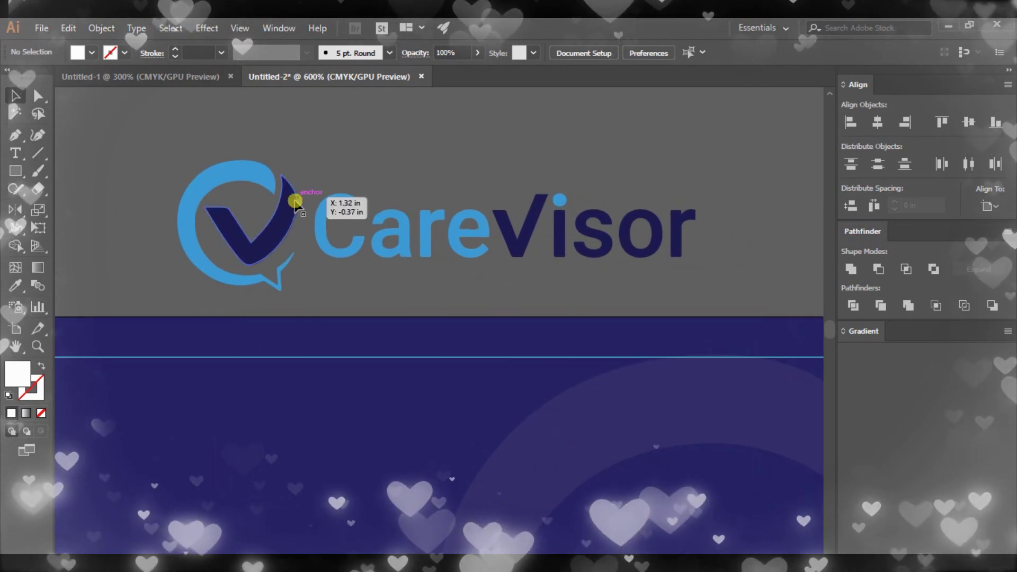
click(286, 207)
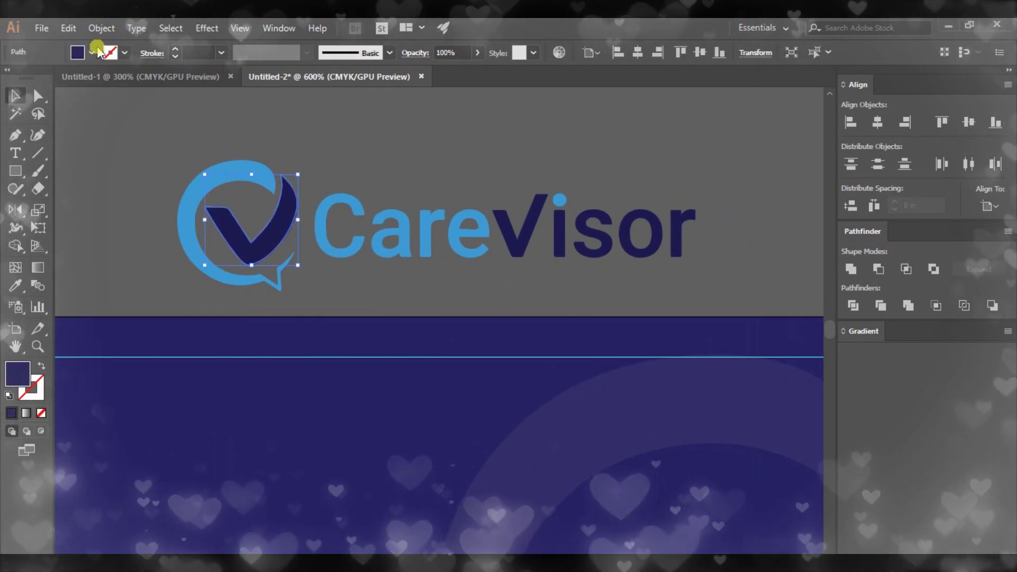
click(84, 57)
click(31, 78)
click(352, 159)
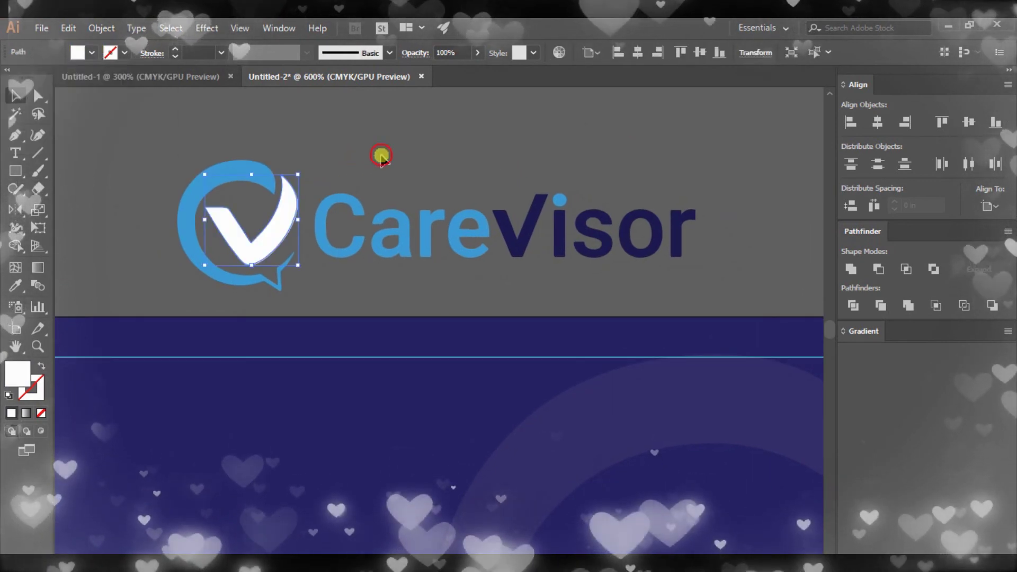
Eyedrop the V's white fill onto the Visor letters, then select the whole logo
drag(649, 247, 695, 233)
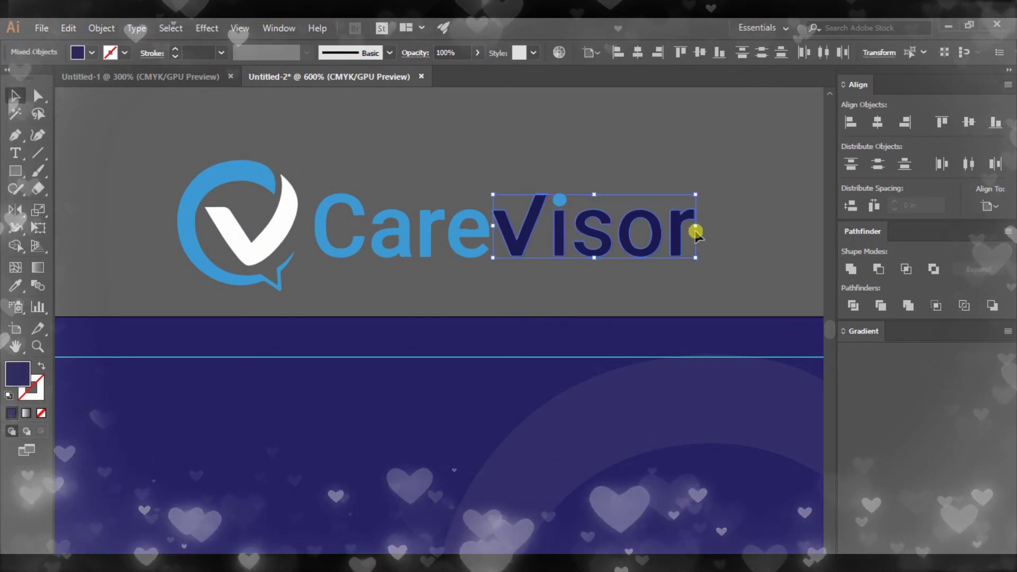
key(i)
click(264, 209)
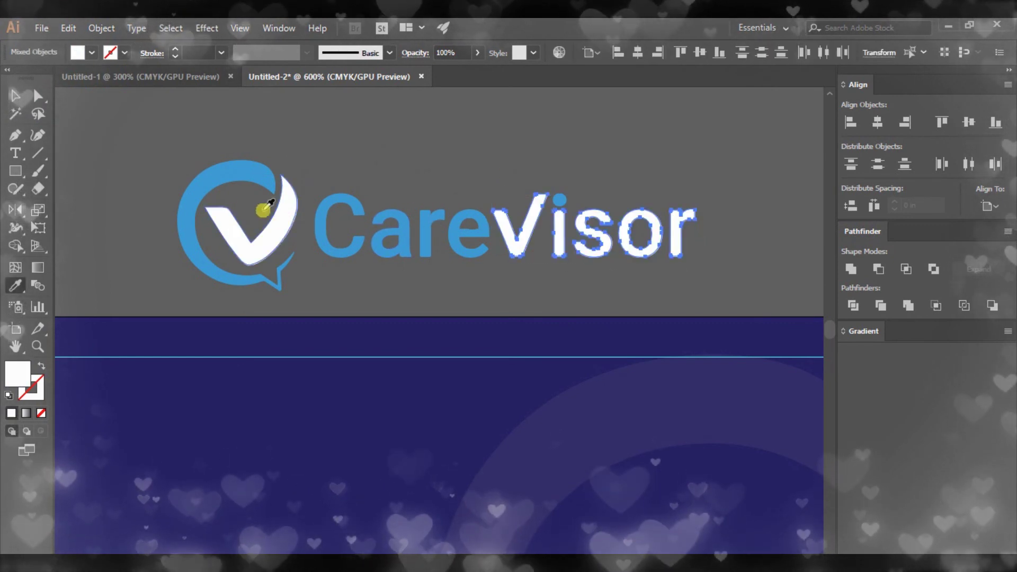
click(16, 95)
click(370, 162)
scroll(413, 177, down, 1)
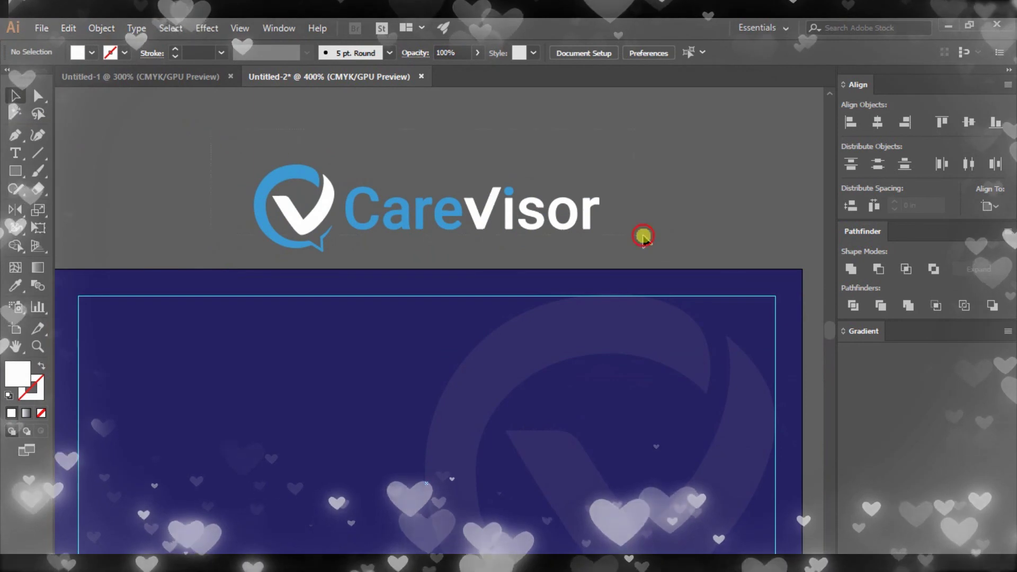
drag(643, 236, 594, 228)
scroll(688, 207, down, 2)
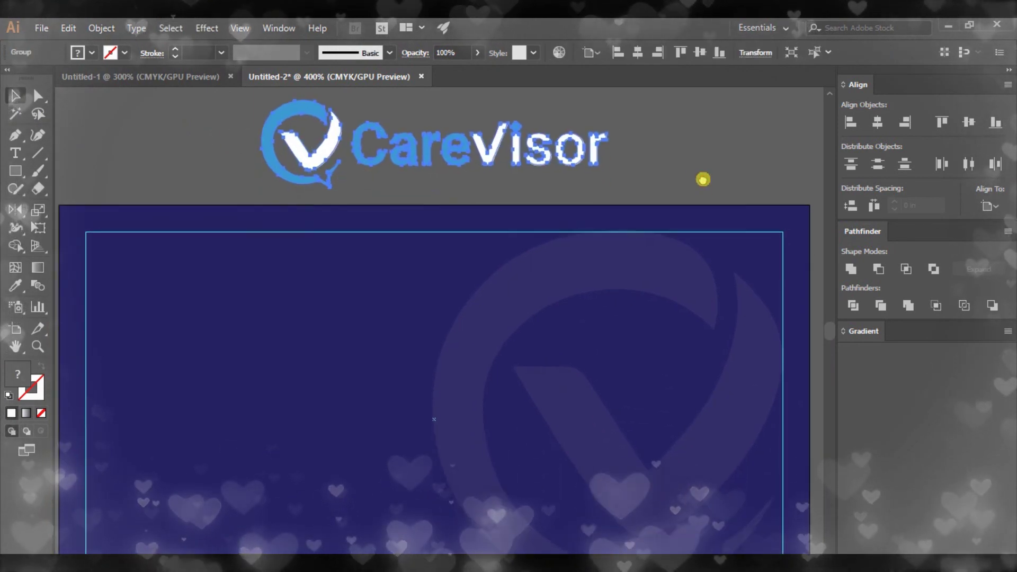
Duplicate the CareVisor logo onto the navy card and bring it to front
drag(486, 158, 481, 418)
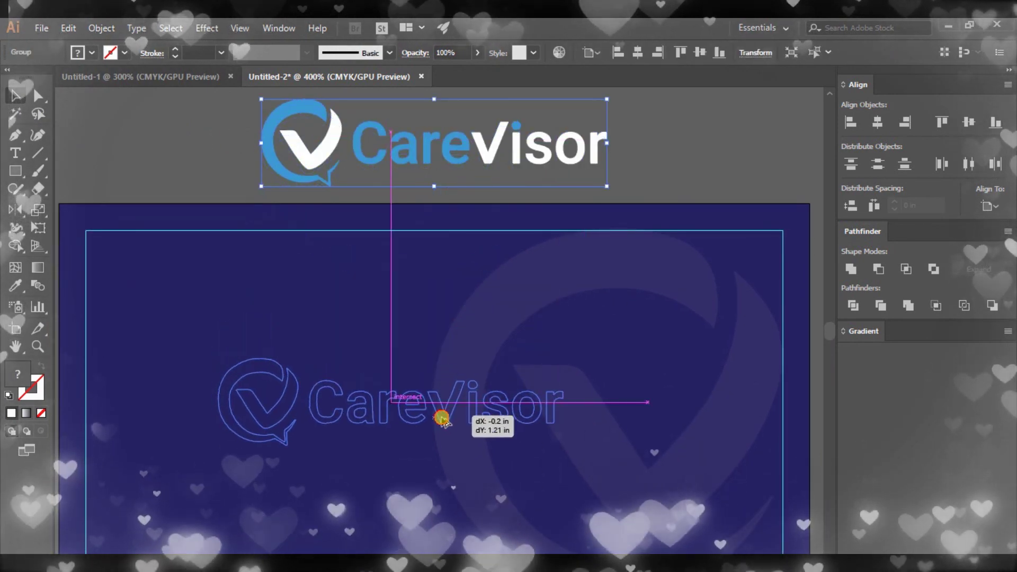
drag(658, 400, 668, 318)
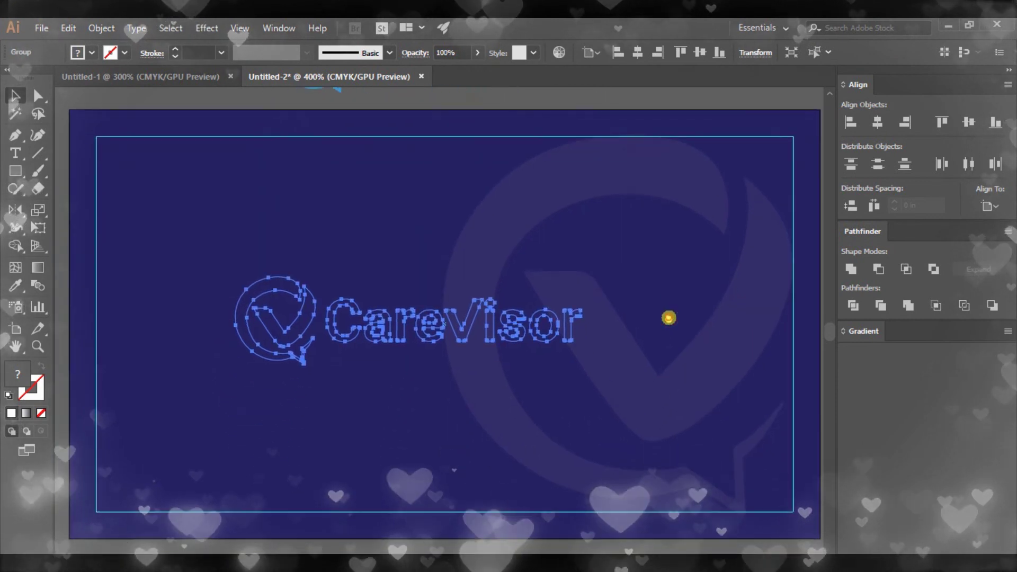
scroll(668, 330, down, 1)
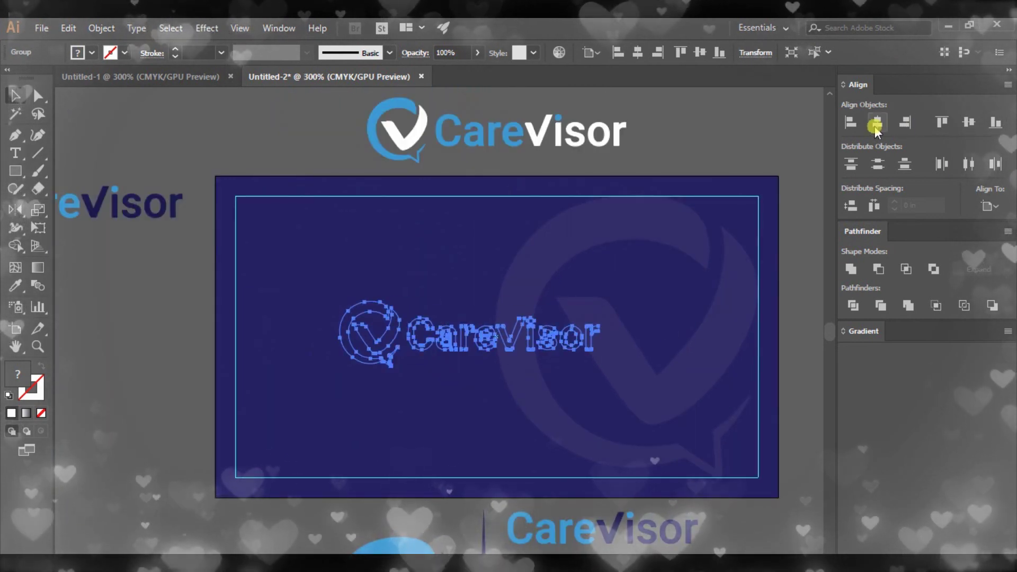
right_click(590, 334)
mouse_move(631, 480)
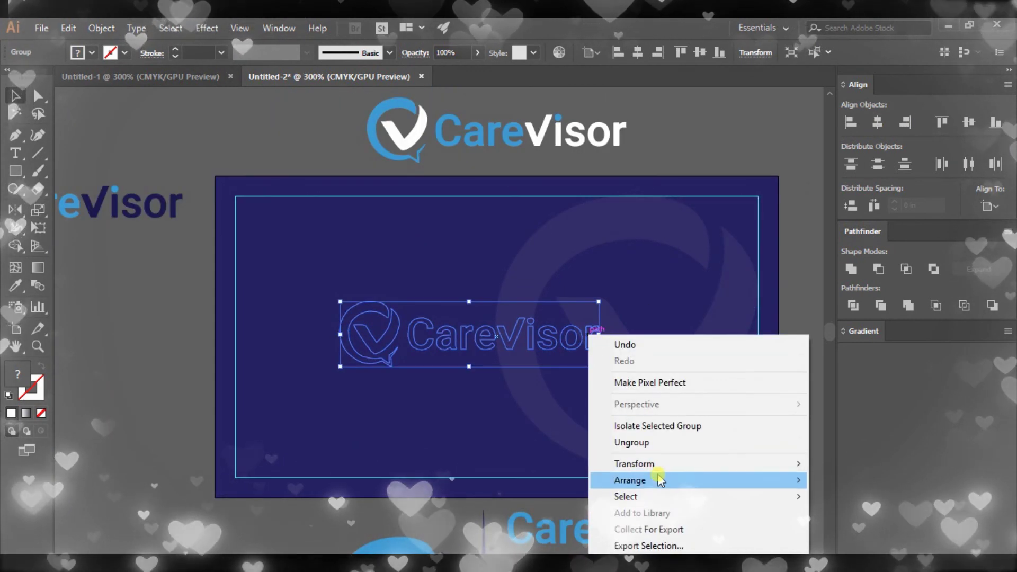
click(856, 479)
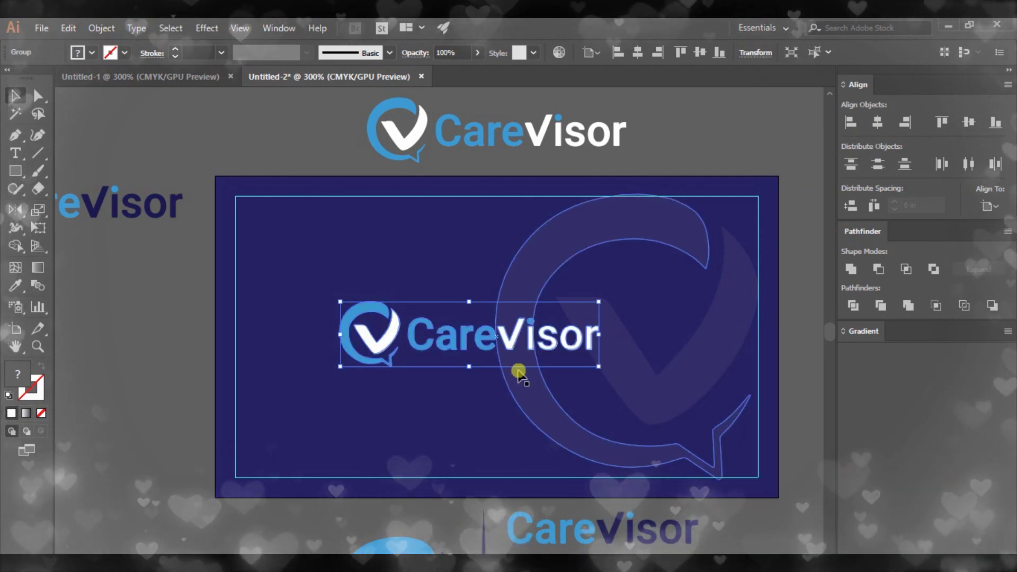
Center the logo horizontally relative to the artboard and enlarge it
click(888, 127)
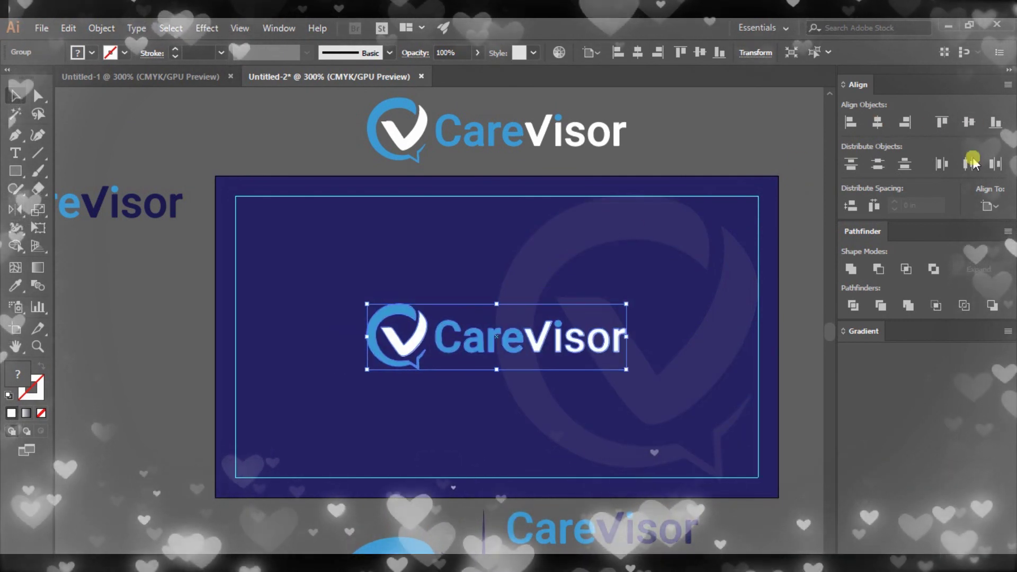
click(989, 207)
click(948, 257)
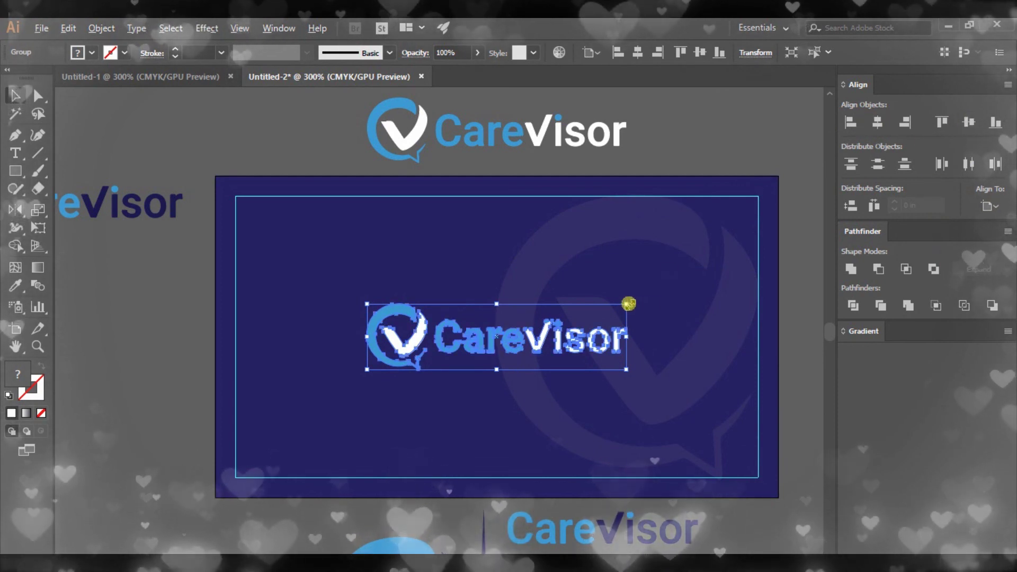
drag(628, 304, 670, 278)
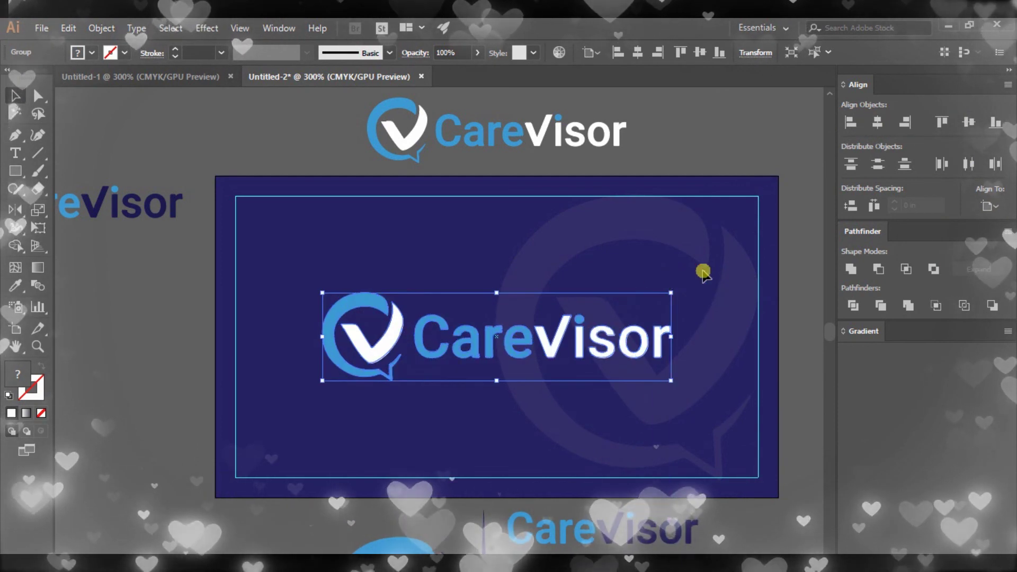
click(740, 163)
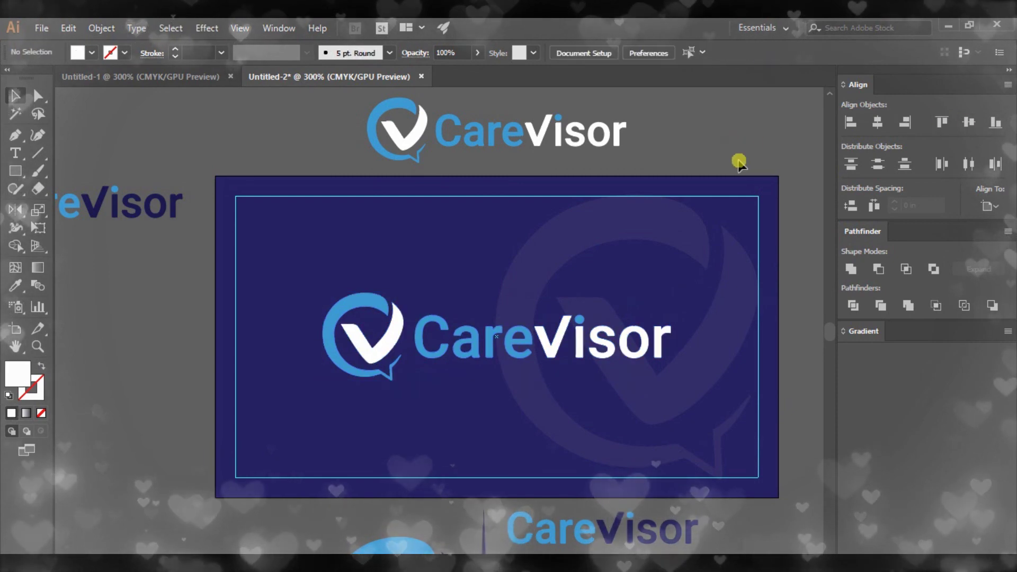
click(42, 29)
Begin a Save As, check the file type, then cancel it
click(75, 165)
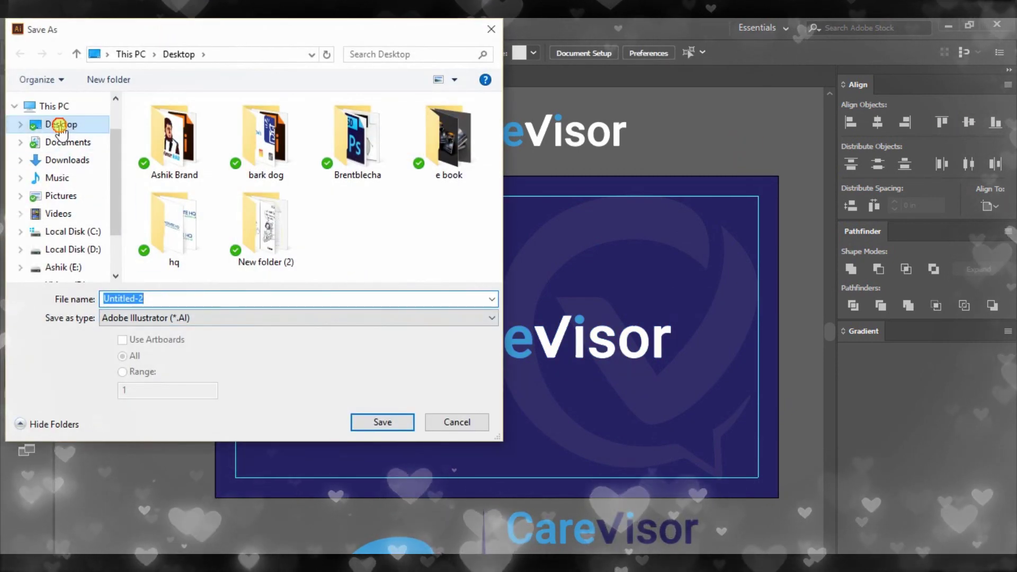
click(186, 323)
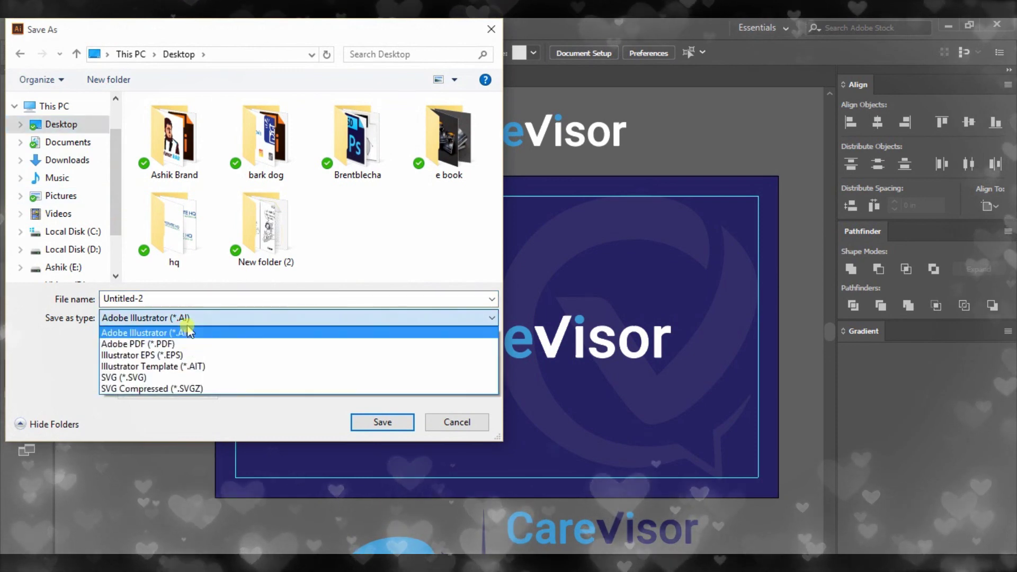
click(491, 30)
Export the card via Save for Web as a 1500 px wide JPEG to the Desktop
click(41, 28)
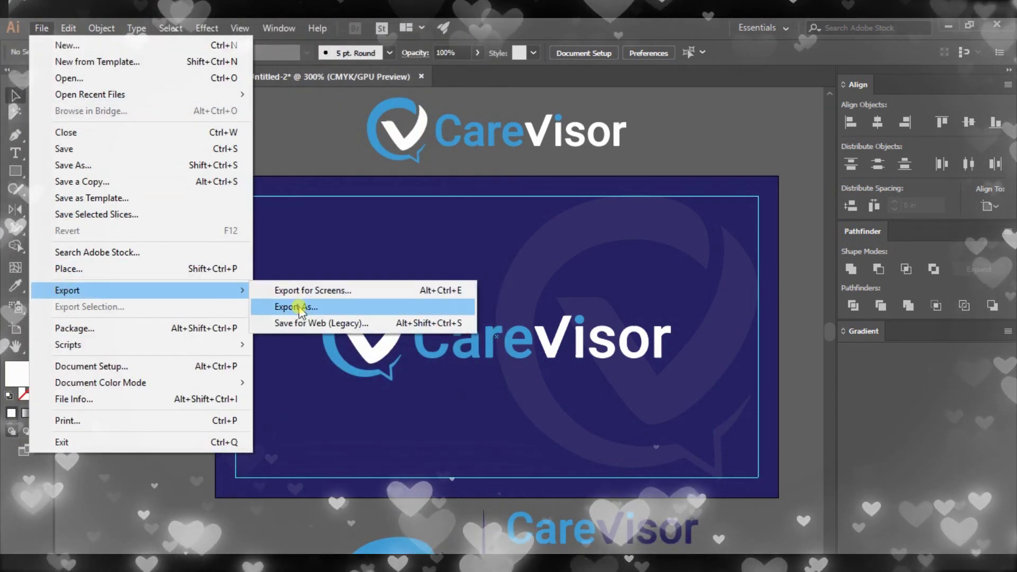
click(318, 323)
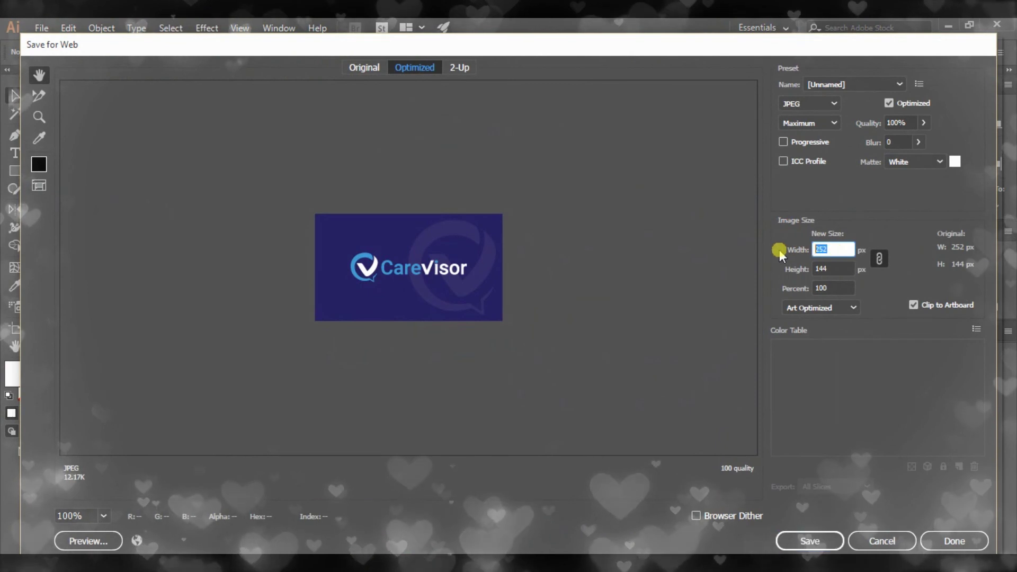
text(1500)
key(Return)
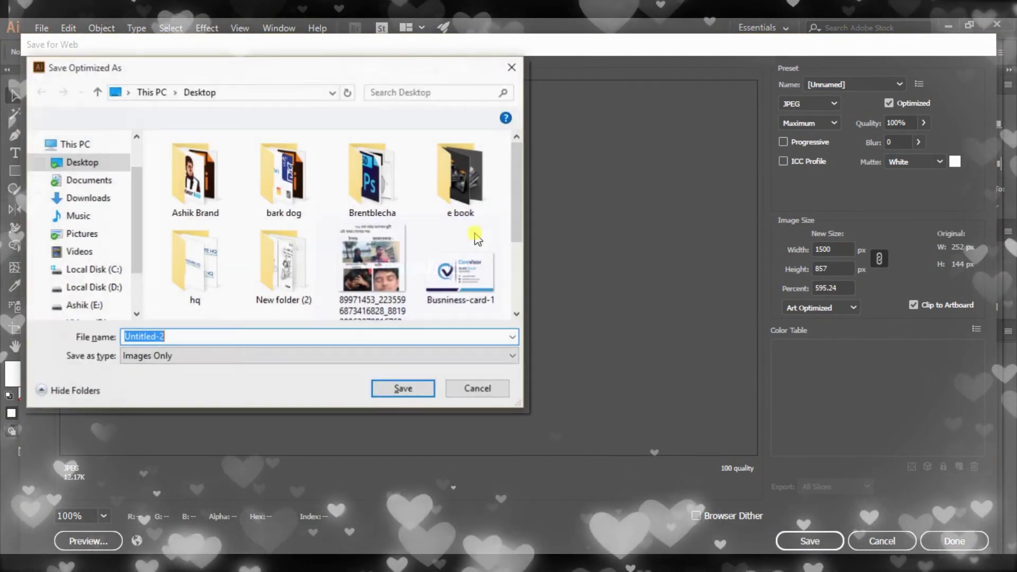
scroll(303, 311, down, 2)
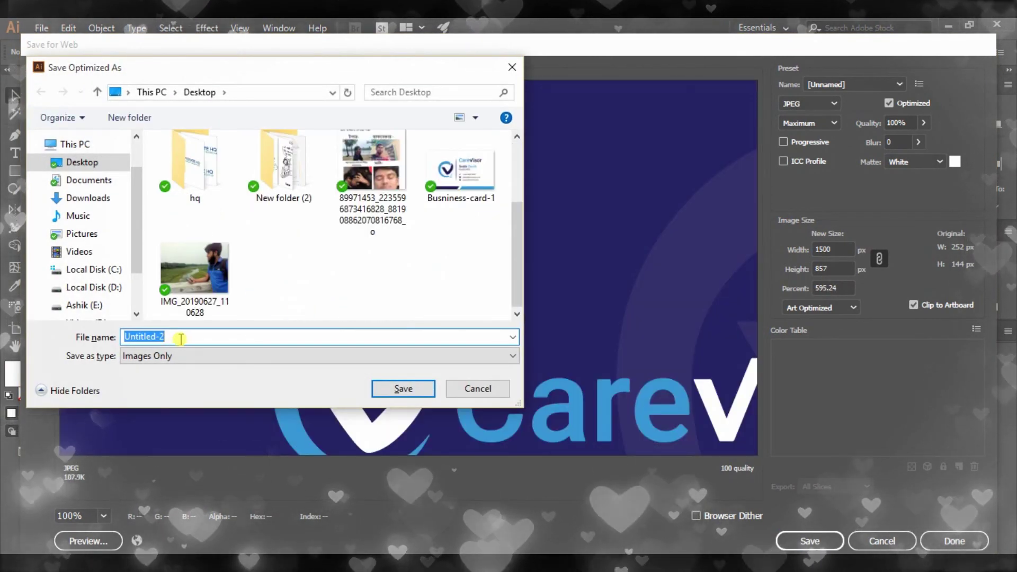
click(392, 389)
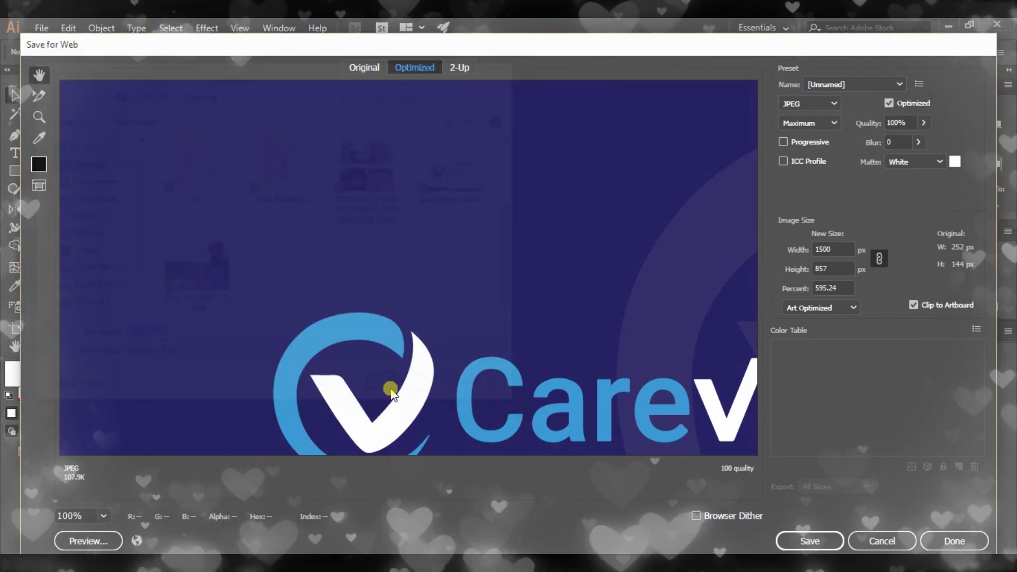